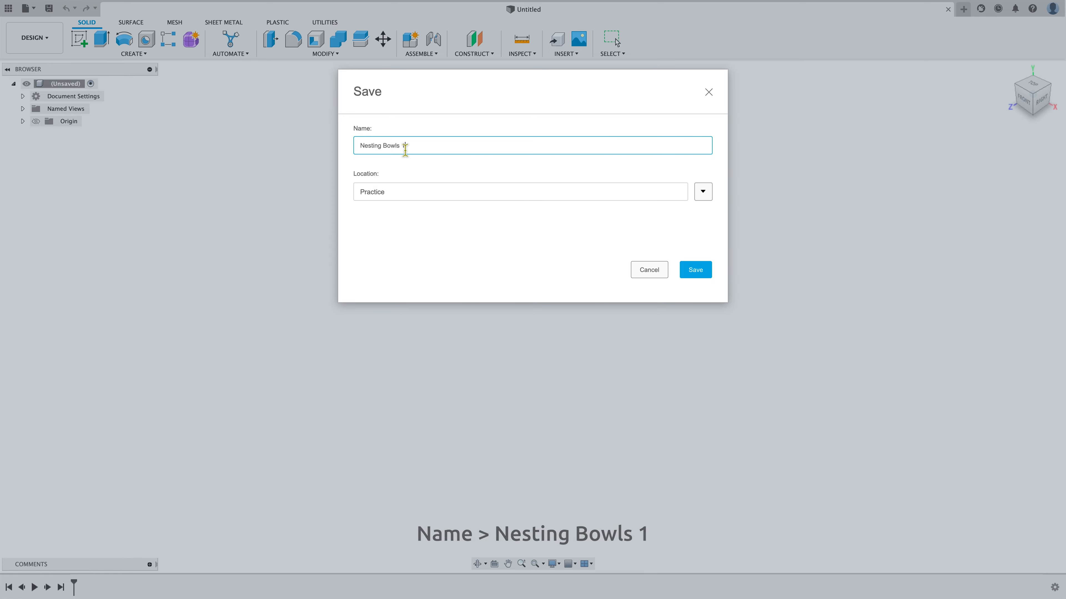
Save the design as Nesting Bowls 1 in a newly created project named Nesting Bowls
{"action": "type", "text": "1"}
{"action": "left_click", "coordinate": [413, 240]}
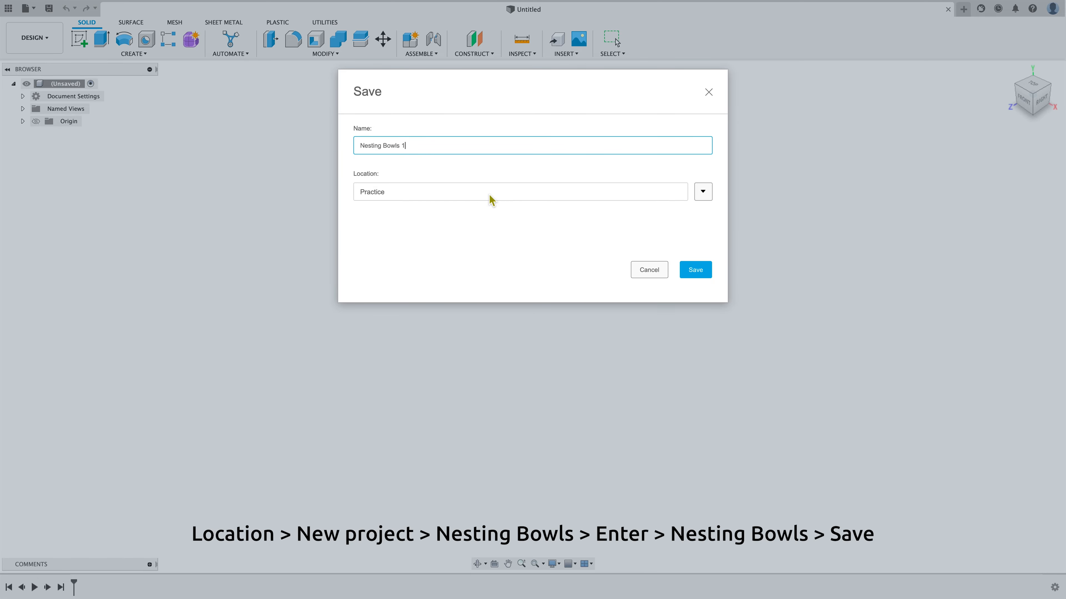
{"action": "left_click", "coordinate": [708, 192]}
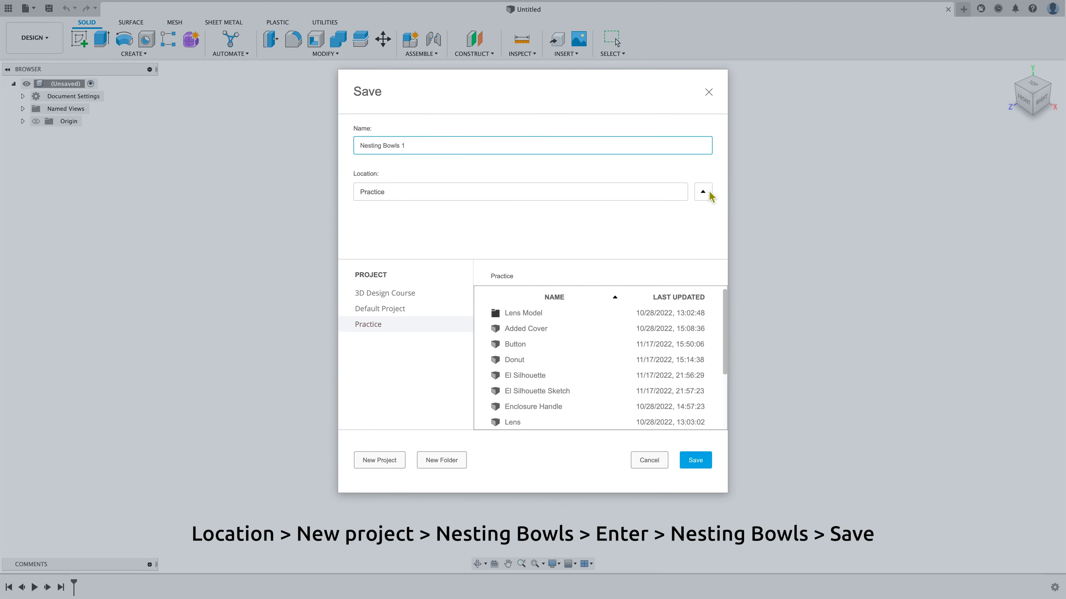
{"action": "left_click", "coordinate": [385, 461]}
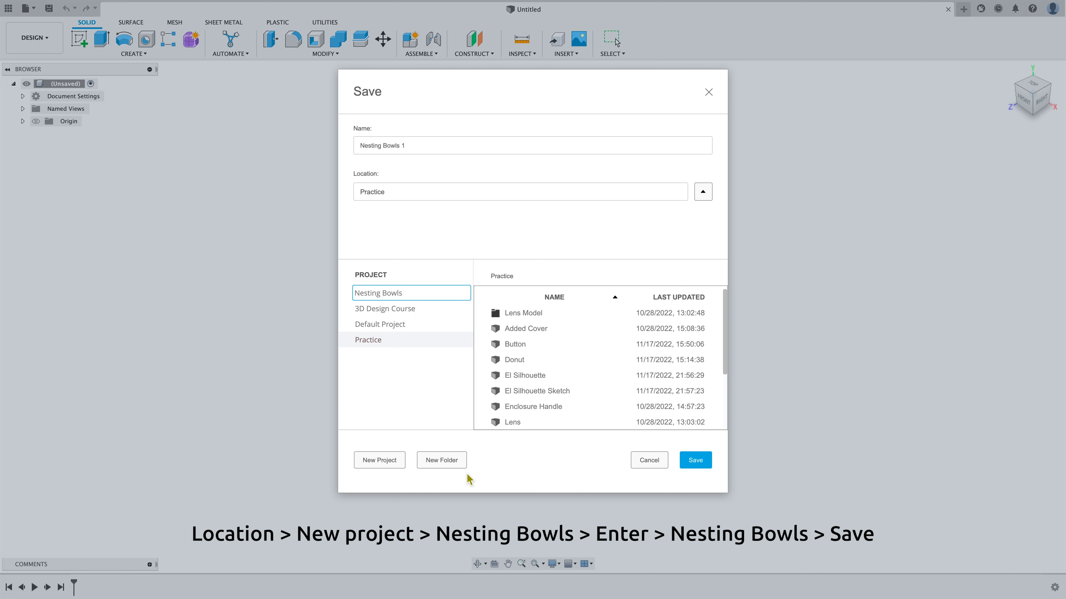
{"action": "key", "text": "Return"}
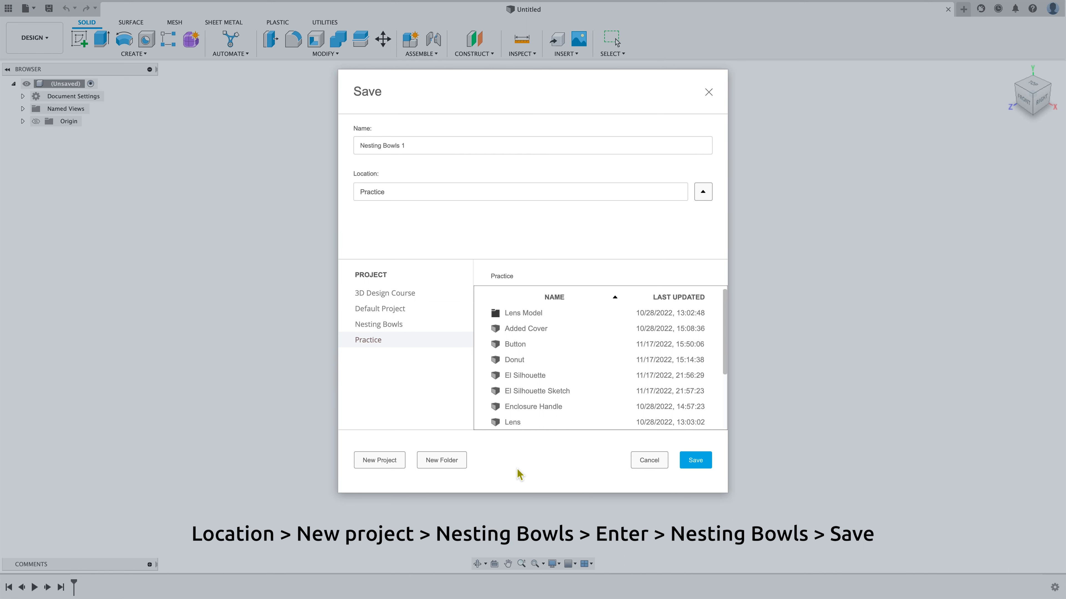
{"action": "left_click", "coordinate": [415, 326]}
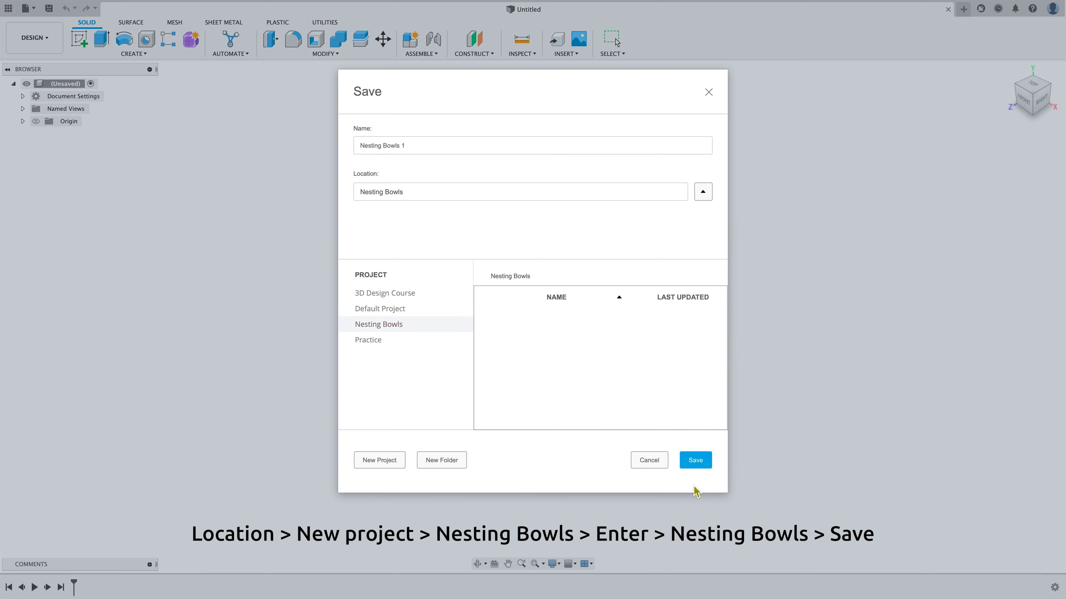
{"action": "left_click", "coordinate": [694, 461]}
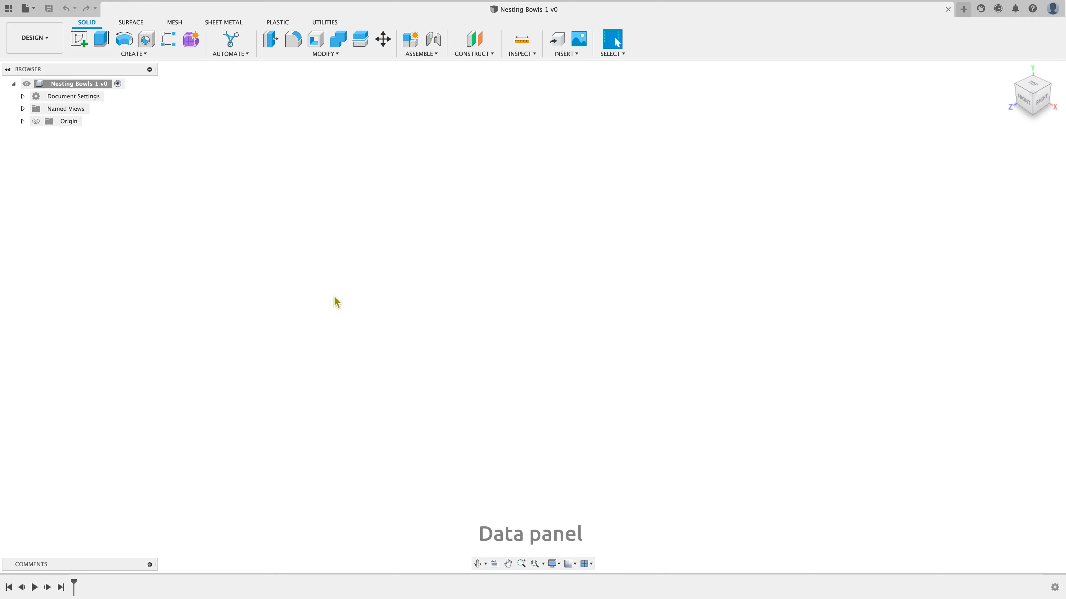
Open the data panel to view the Nesting Bowls project, then close the panel
{"action": "left_click", "coordinate": [8, 12]}
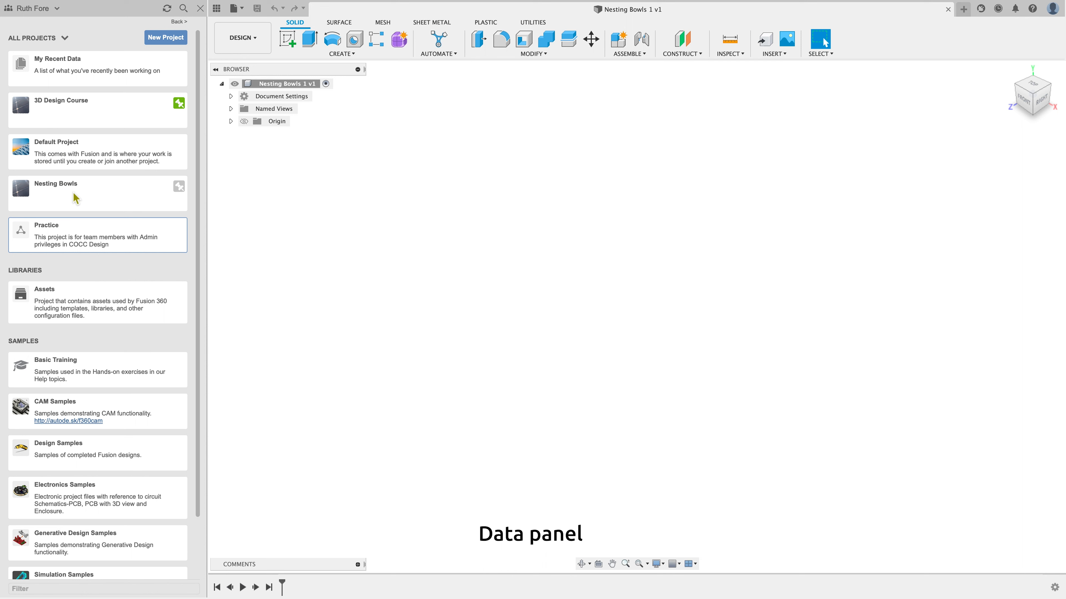
{"action": "left_click", "coordinate": [83, 199]}
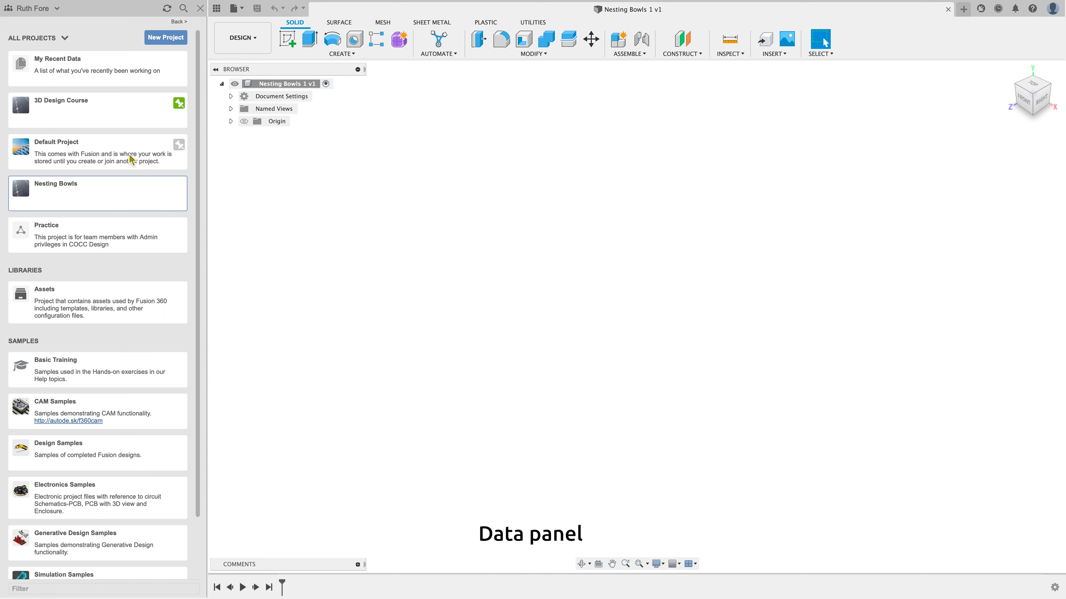
{"action": "left_click", "coordinate": [201, 12]}
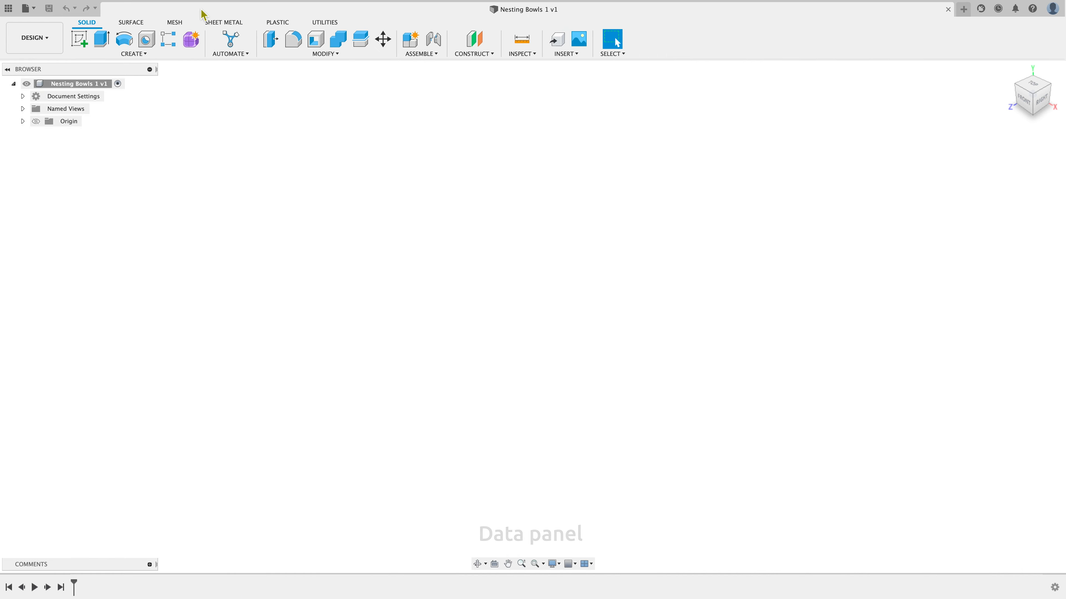
{"action": "left_click", "coordinate": [145, 182]}
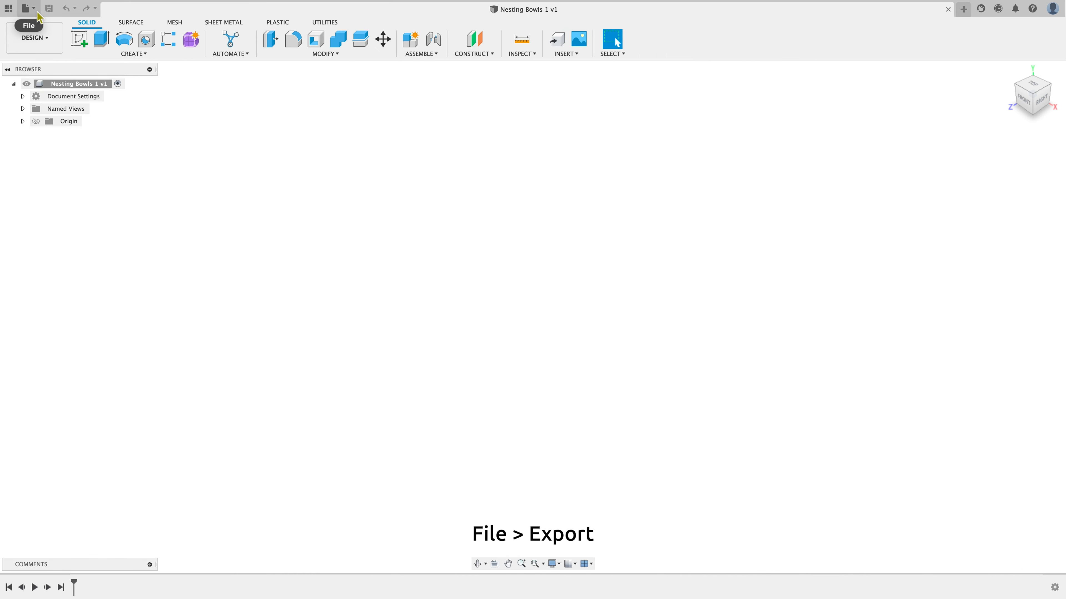
Export the design as Nesting Bowls 1 in Autodesk Fusion 360 Archive (*.f3d) format to the Desktop
{"action": "left_click", "coordinate": [27, 8]}
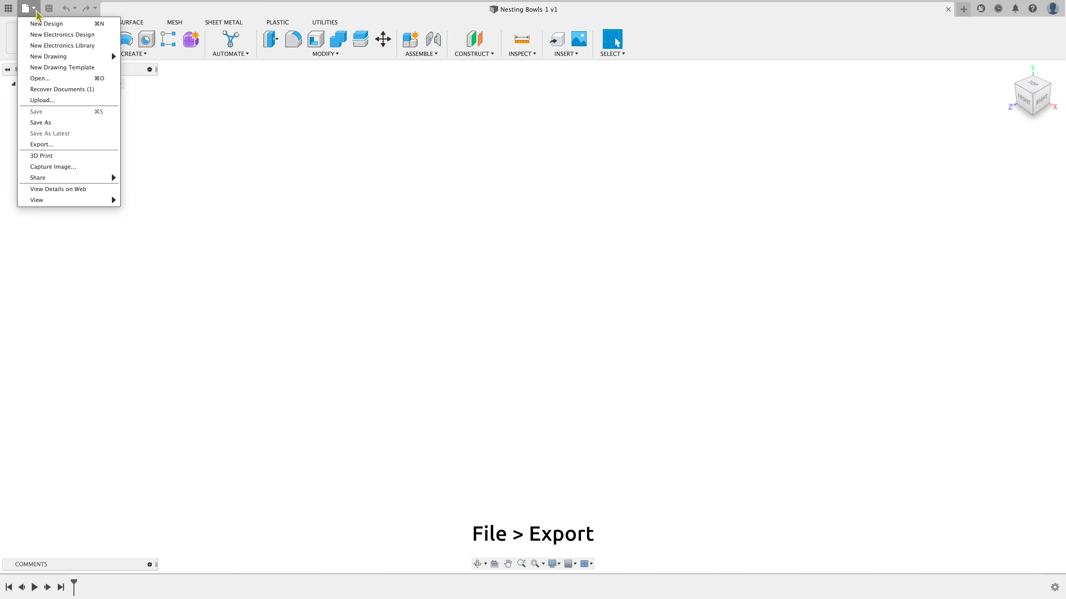
{"action": "left_click", "coordinate": [65, 147]}
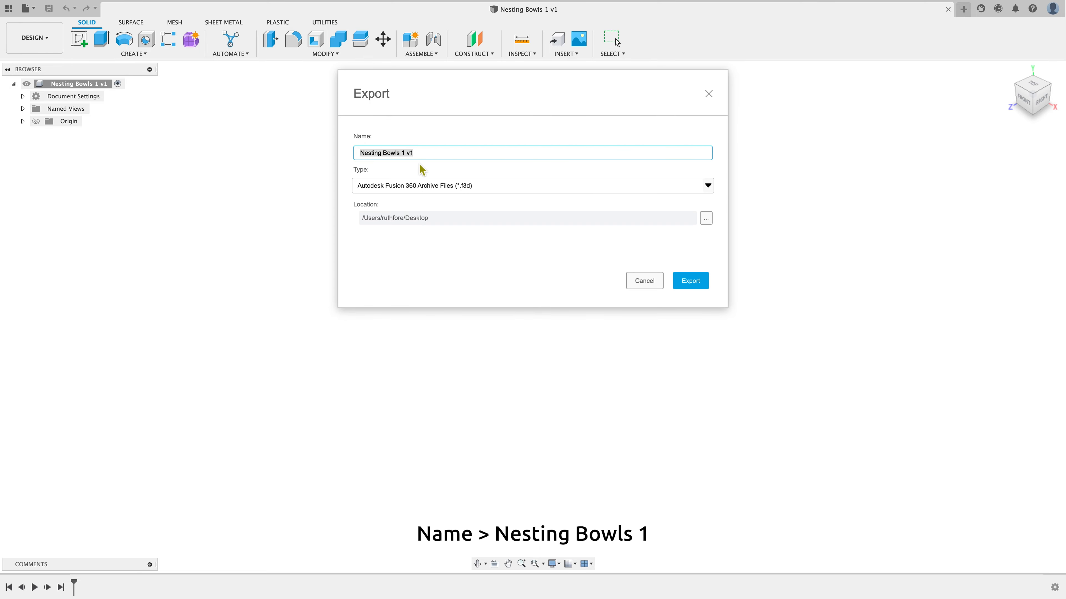
{"action": "left_click", "coordinate": [423, 154]}
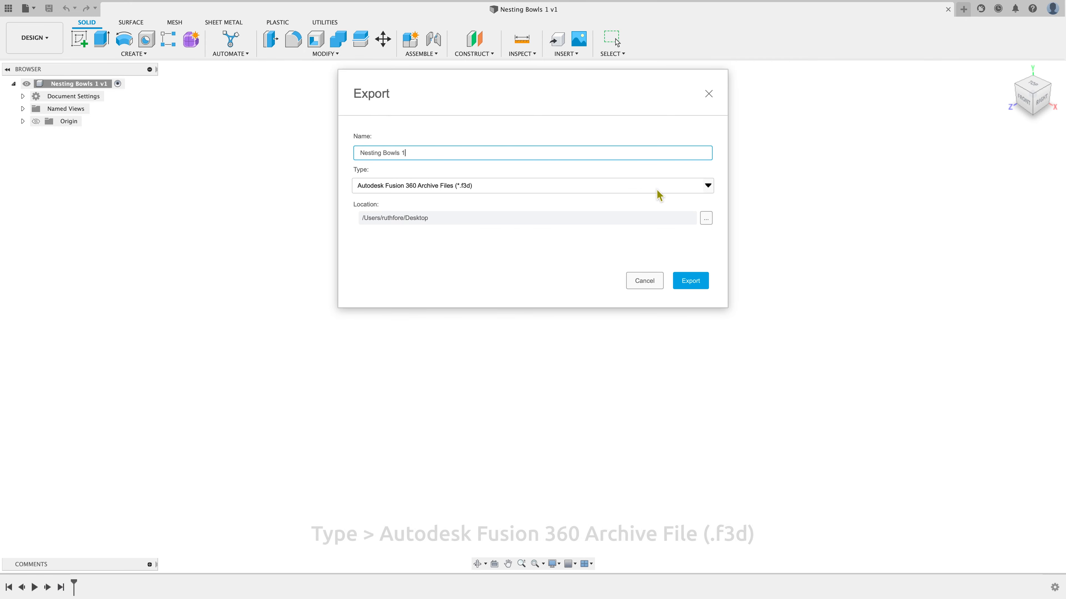
{"action": "left_click", "coordinate": [708, 185]}
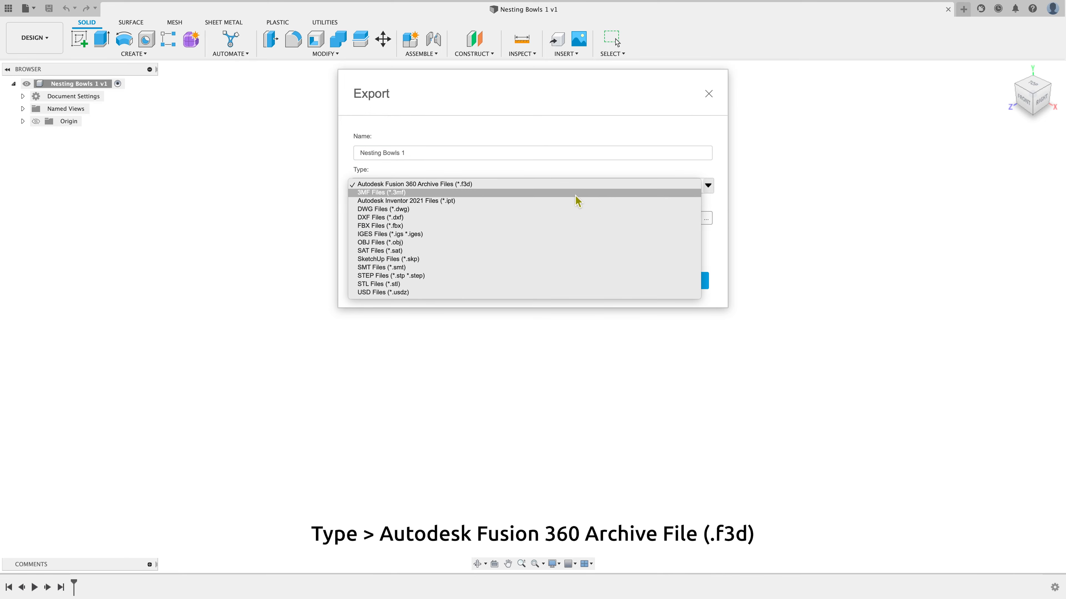
{"action": "left_click", "coordinate": [520, 187]}
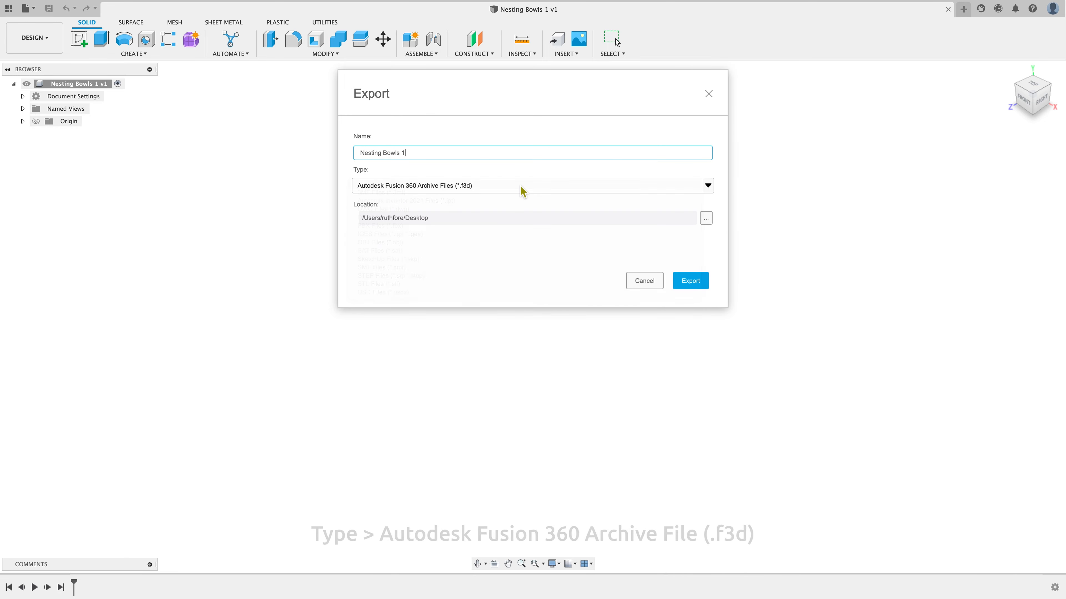
{"action": "left_click", "coordinate": [706, 218]}
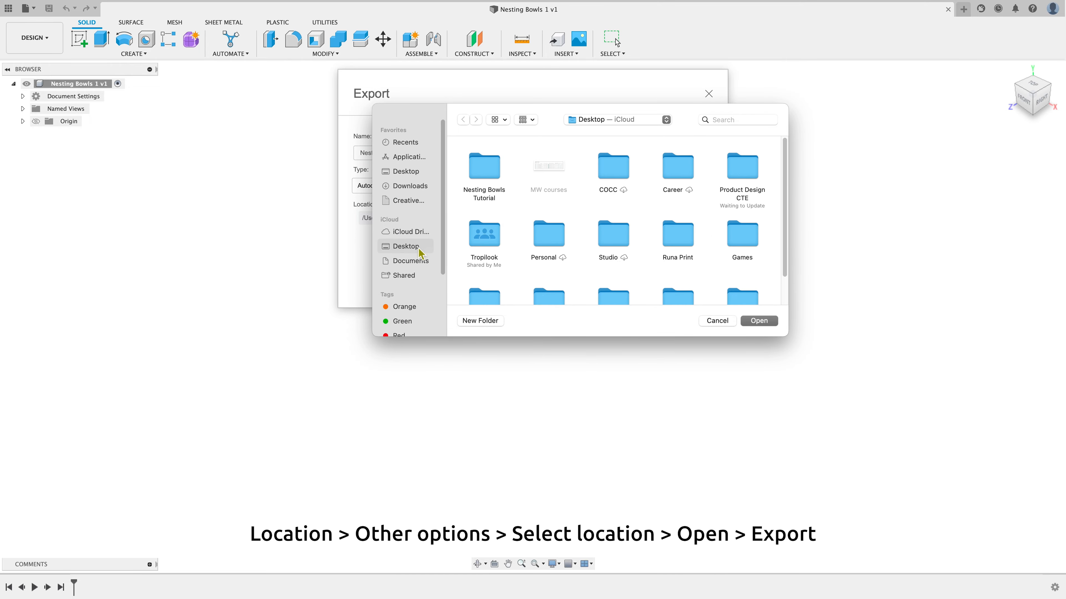
{"action": "left_click", "coordinate": [766, 324]}
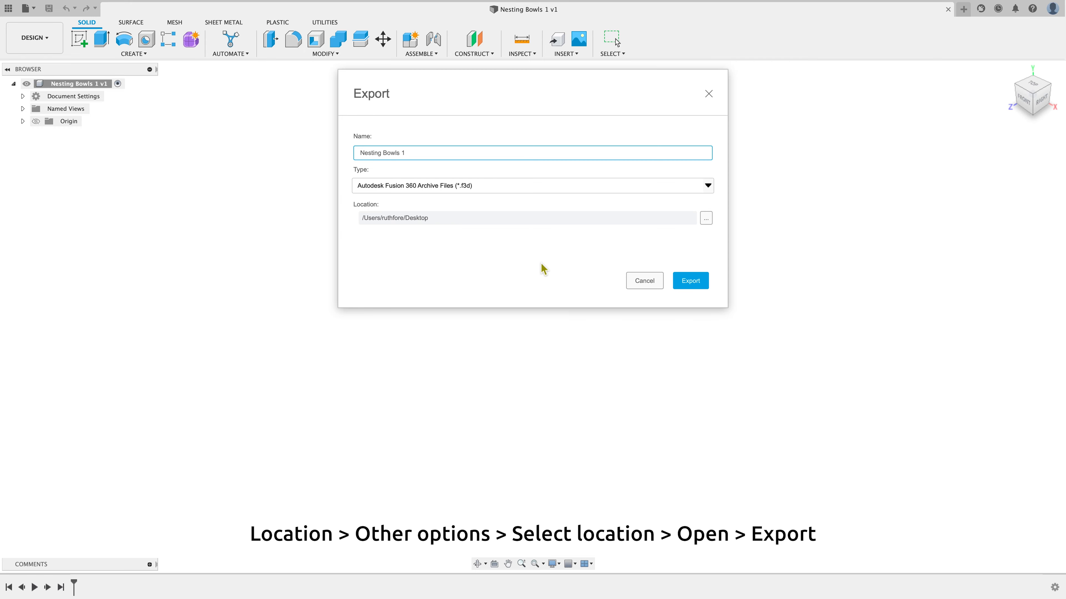
{"action": "left_click", "coordinate": [691, 281]}
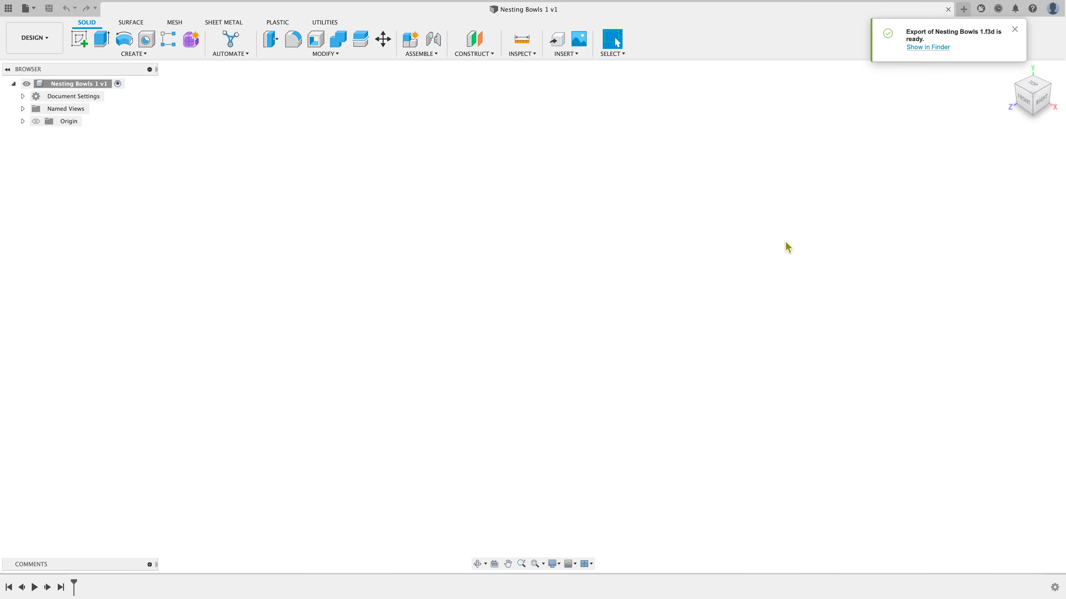
{"action": "left_click", "coordinate": [1015, 30]}
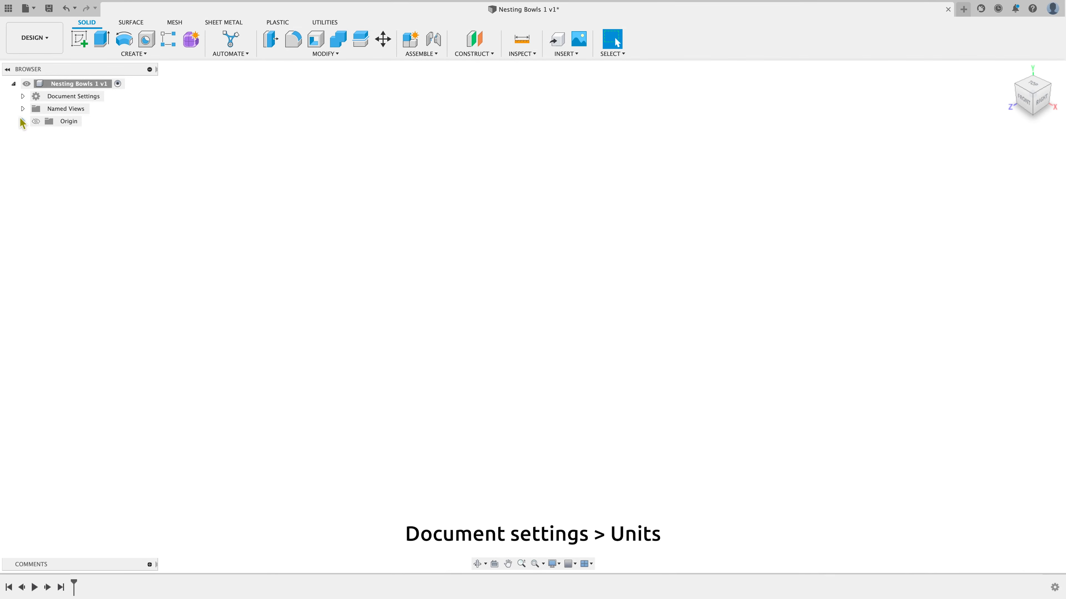
Change the document's active units to Inch
{"action": "left_click", "coordinate": [23, 96]}
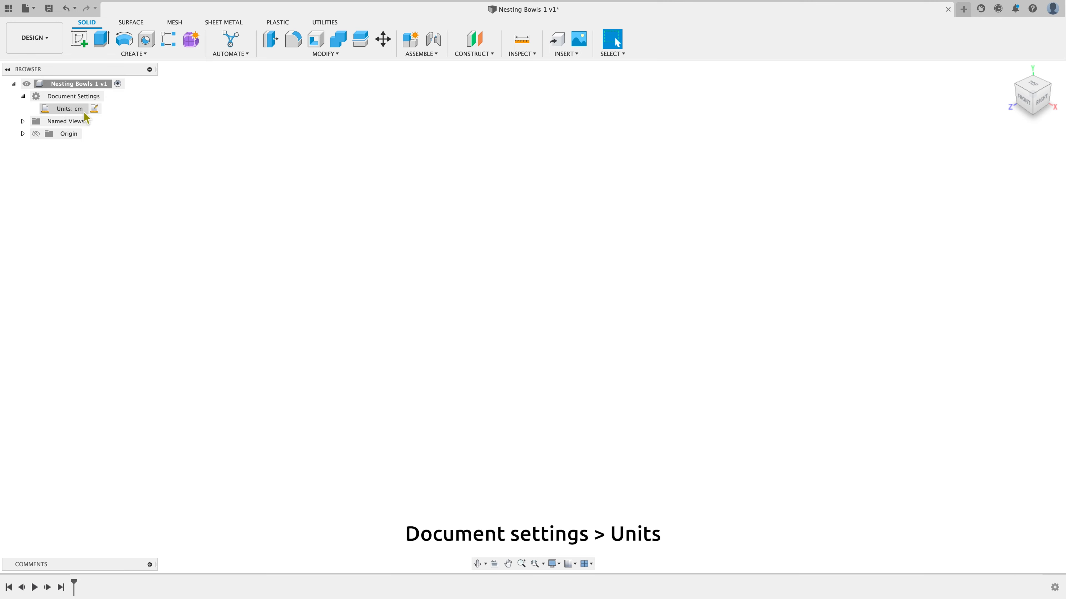
{"action": "left_click", "coordinate": [94, 109]}
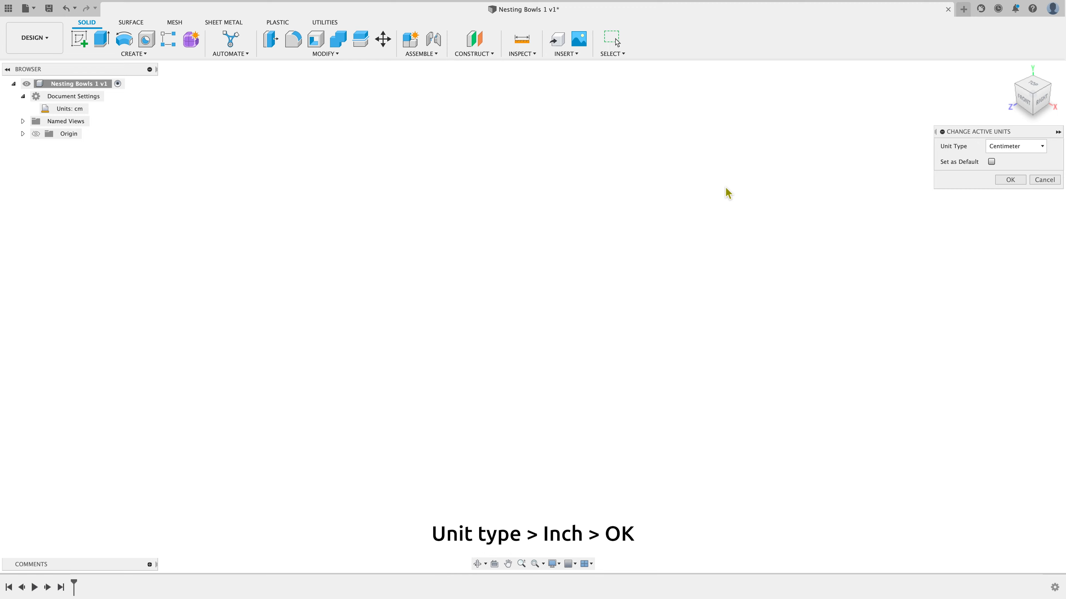
{"action": "left_click", "coordinate": [1042, 146]}
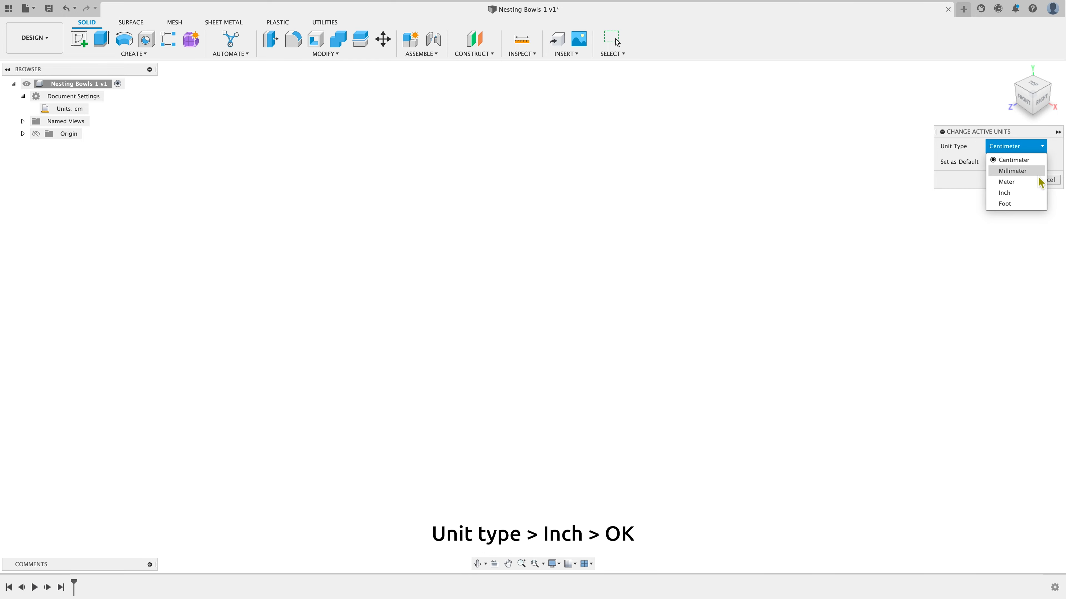
{"action": "left_click", "coordinate": [1039, 193]}
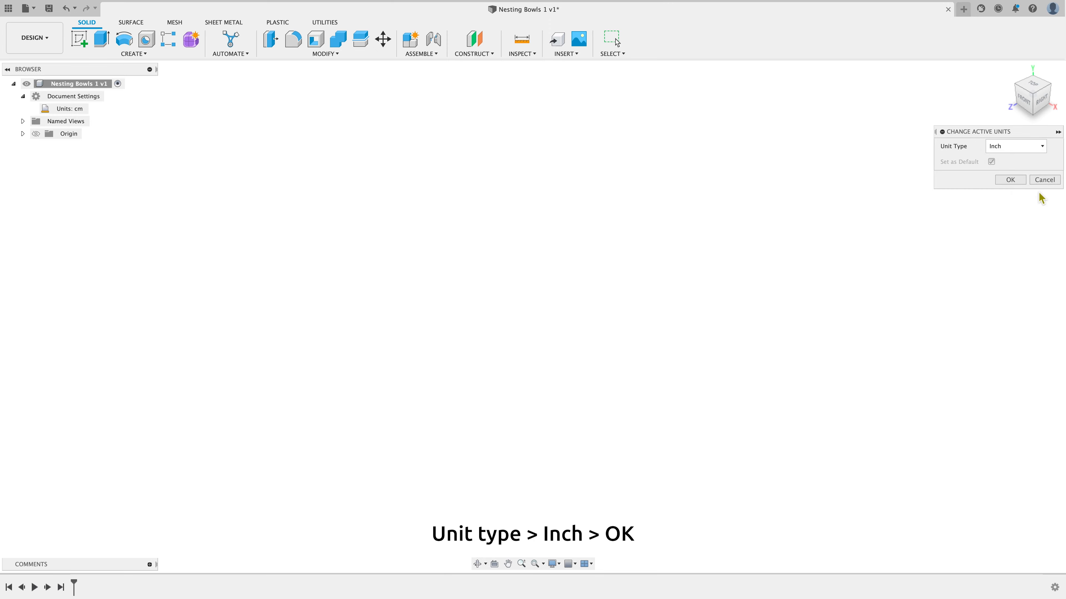
{"action": "left_click", "coordinate": [1023, 182]}
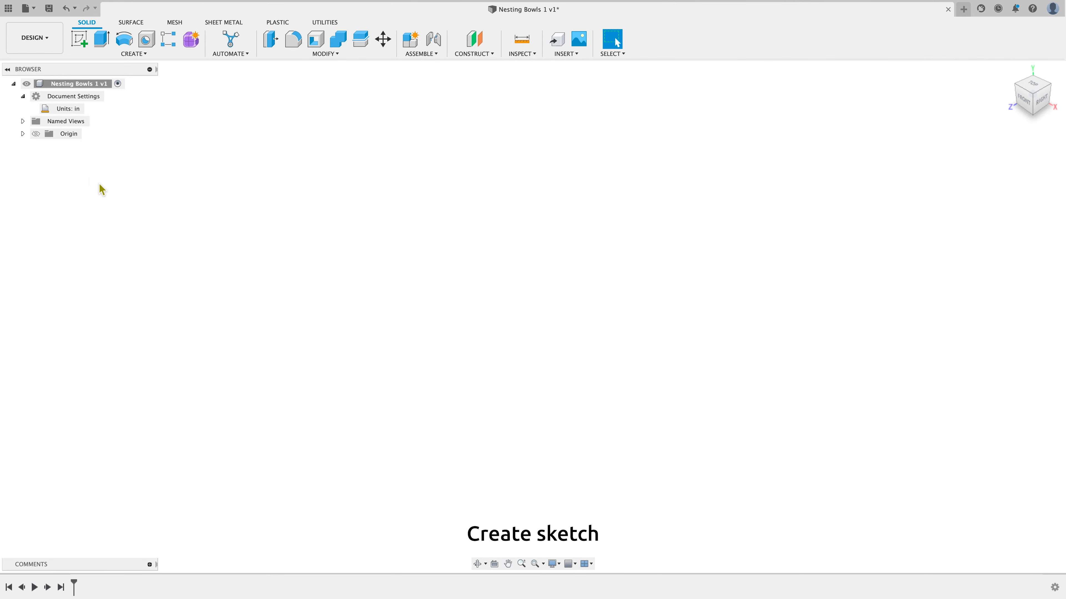
Start a new sketch on the front plane and toggle the sketch grid off and back on
{"action": "left_click", "coordinate": [85, 47]}
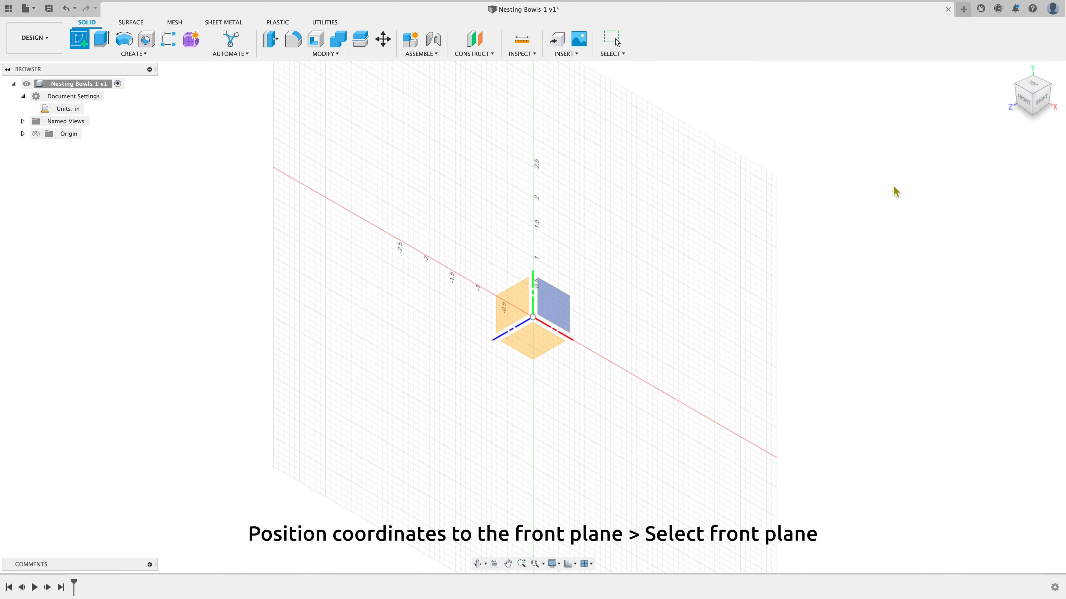
{"action": "left_click", "coordinate": [1024, 105]}
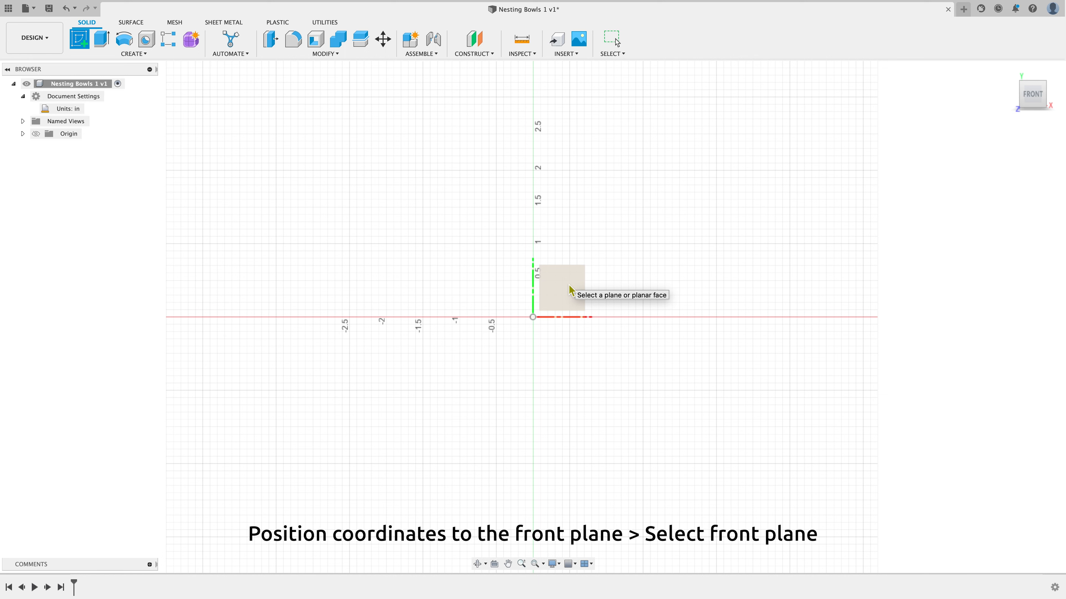
{"action": "left_click", "coordinate": [571, 290]}
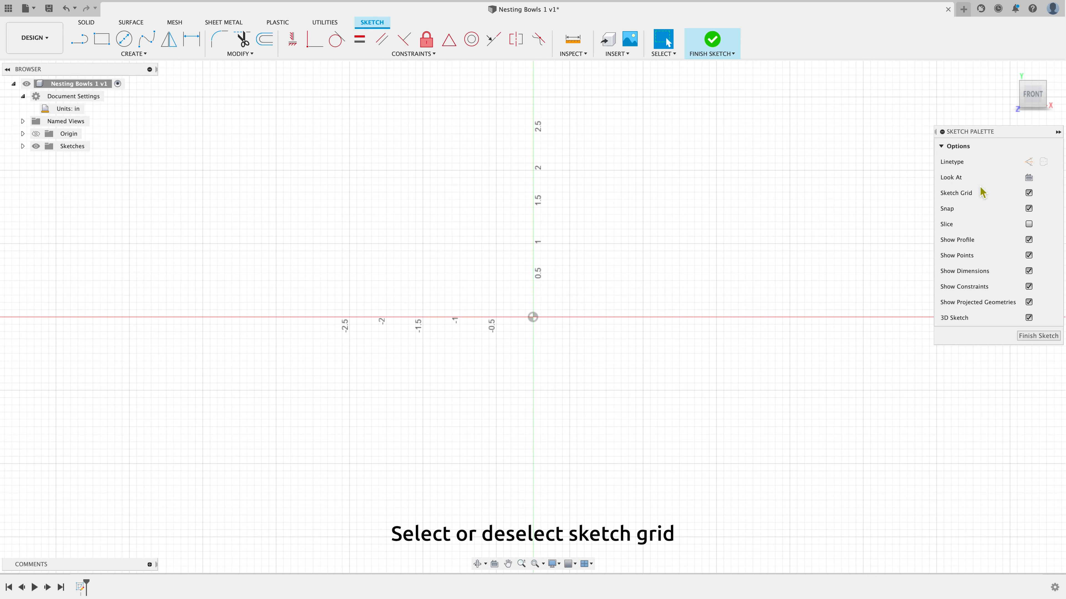
{"action": "left_click", "coordinate": [1028, 193]}
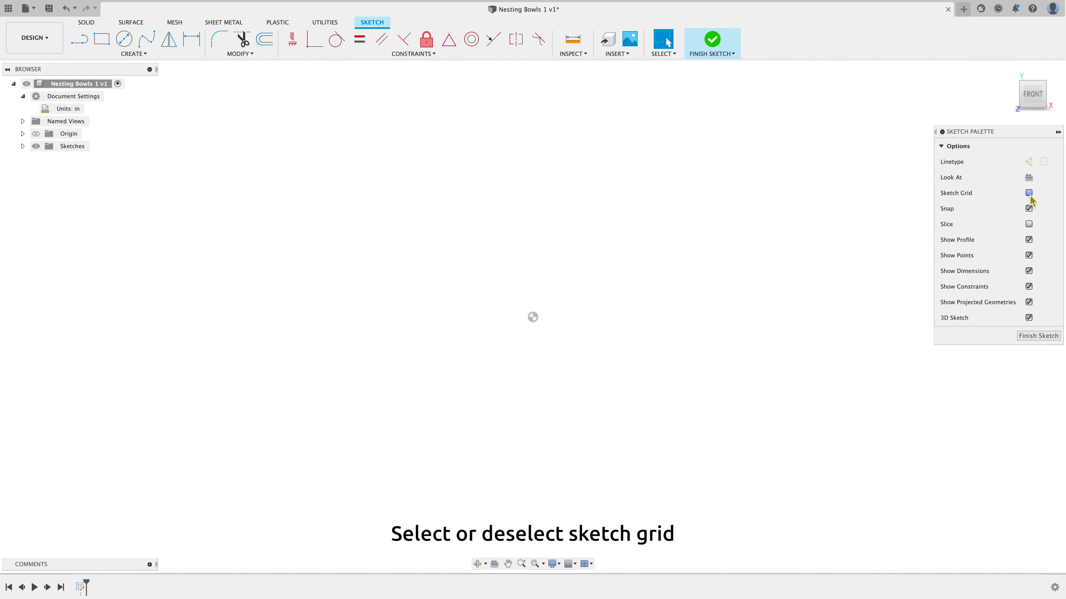
{"action": "left_click", "coordinate": [1028, 193]}
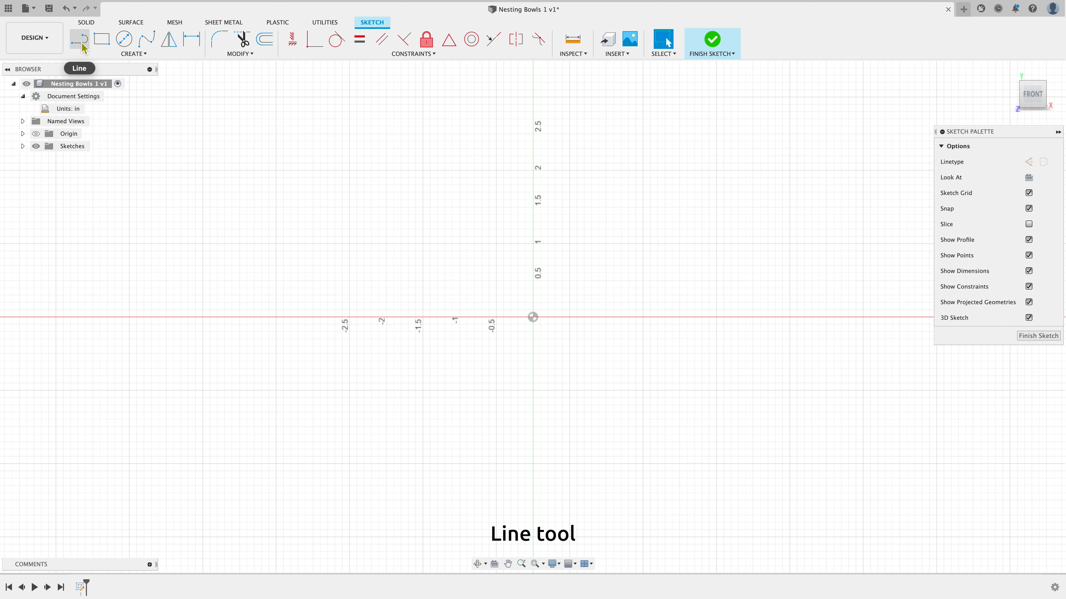
Draw a vertical line from the origin about 2 in tall, then a horizontal line about 3.5 in long from its top
{"action": "left_click", "coordinate": [134, 53]}
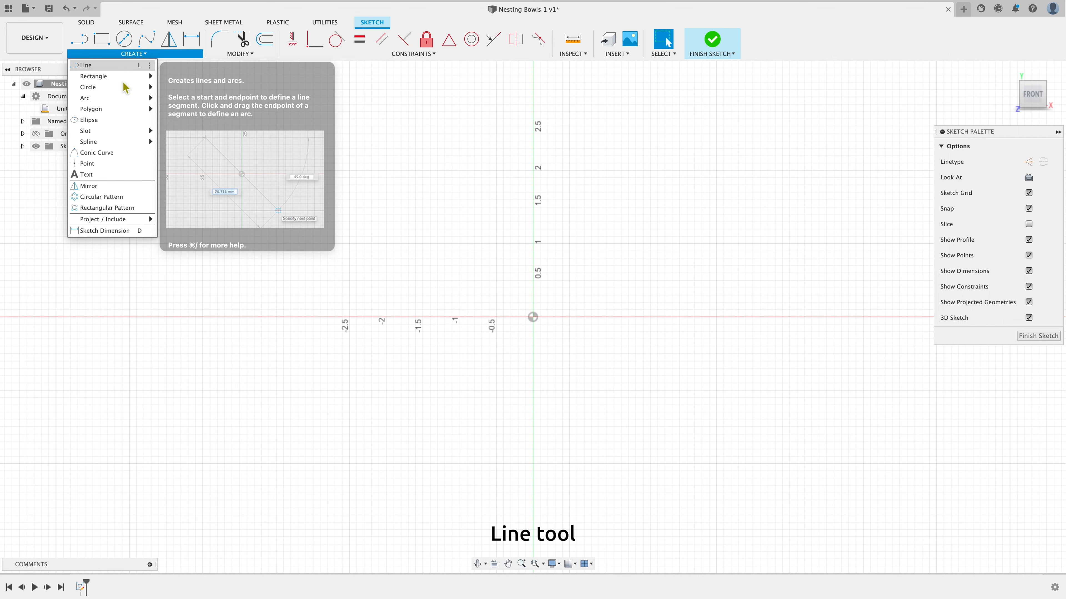
{"action": "left_click", "coordinate": [127, 67]}
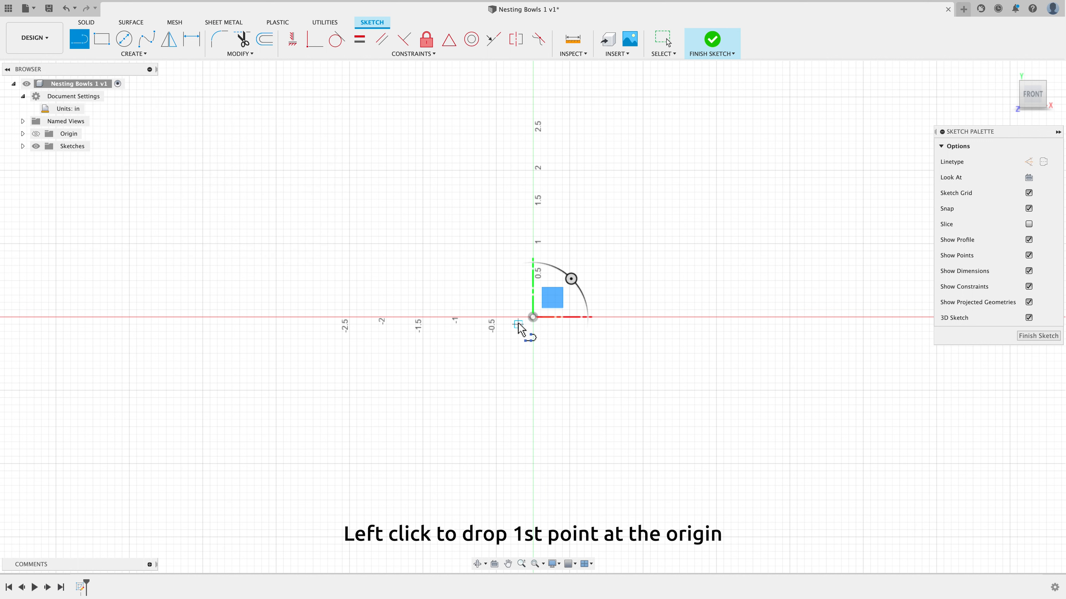
{"action": "left_click", "coordinate": [533, 319]}
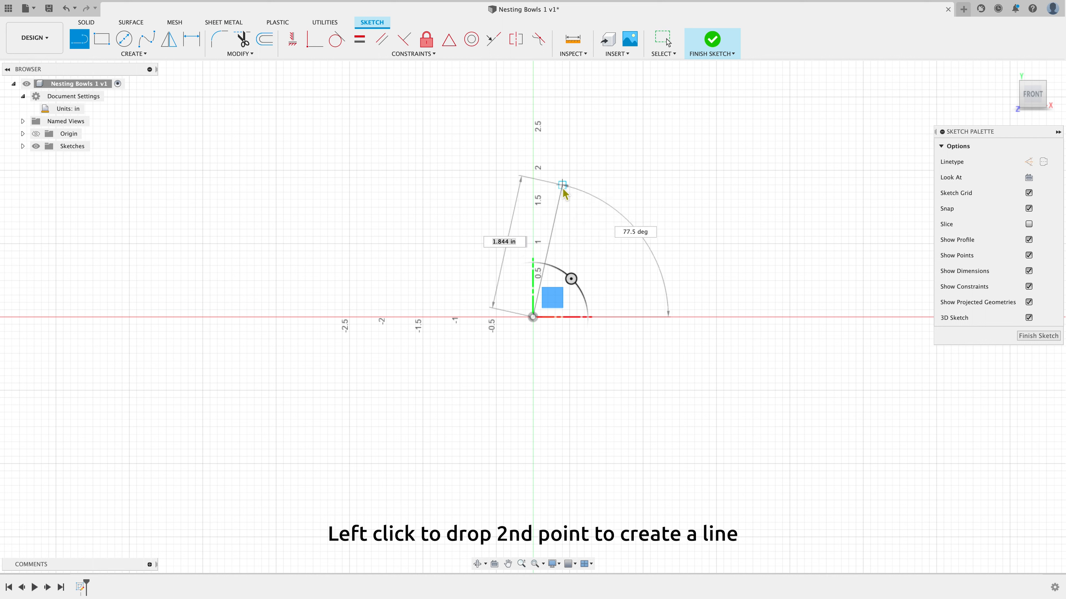
{"action": "left_click", "coordinate": [533, 171]}
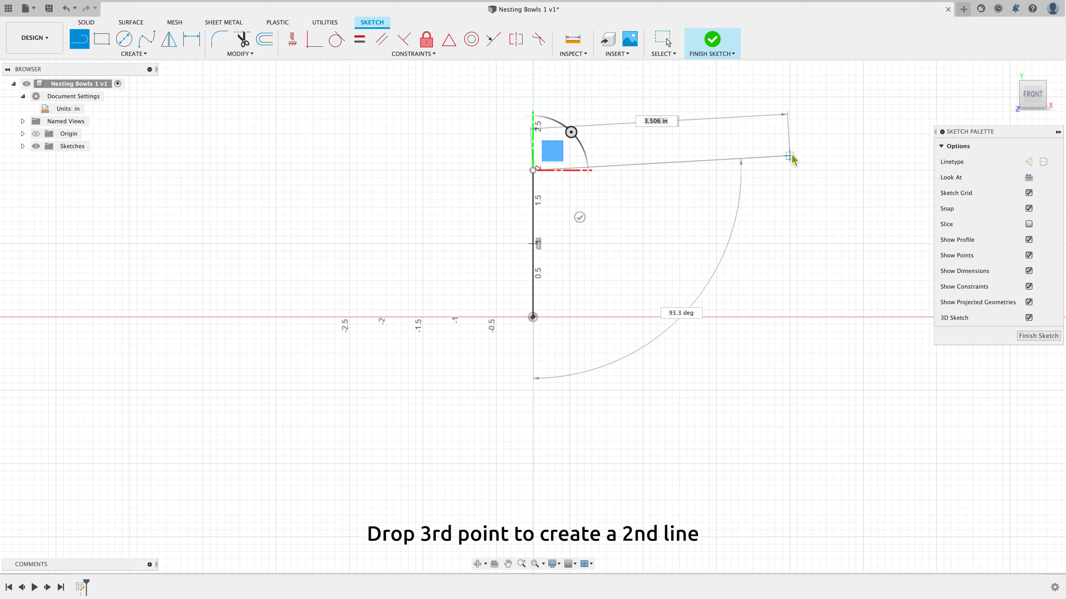
{"action": "left_click", "coordinate": [791, 171]}
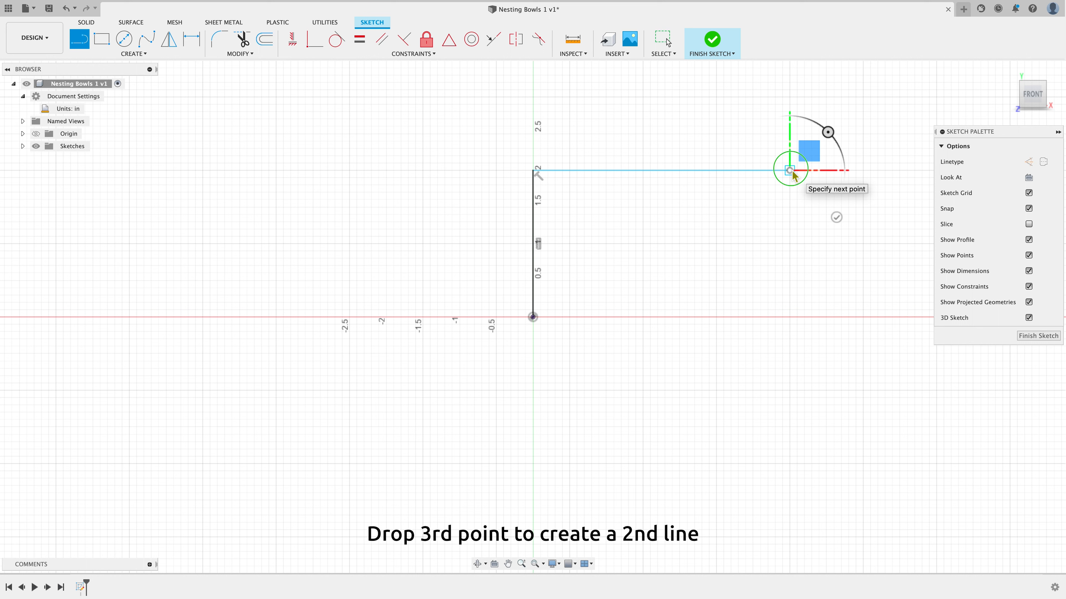
{"action": "right_click", "coordinate": [793, 173]}
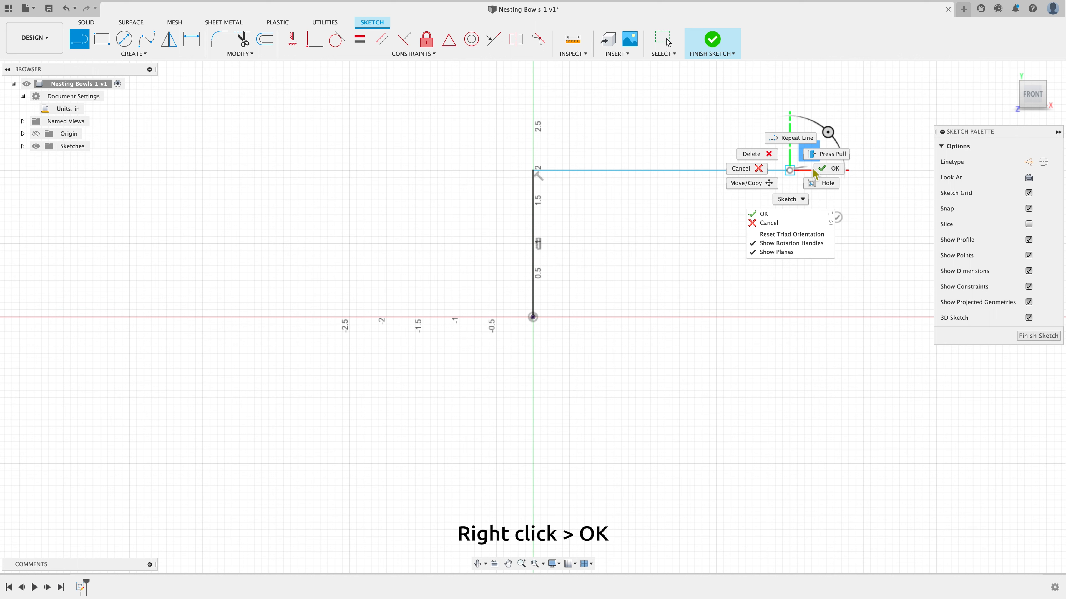
{"action": "left_click", "coordinate": [841, 170]}
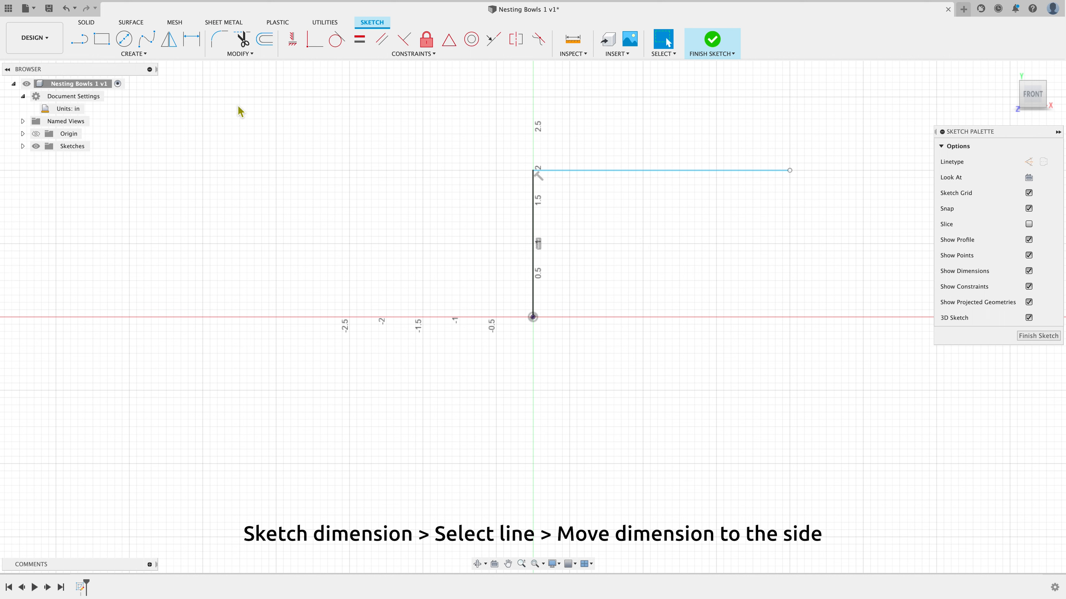
Dimension the vertical line to 3 in and the horizontal line to 5 in
{"action": "left_click", "coordinate": [194, 44]}
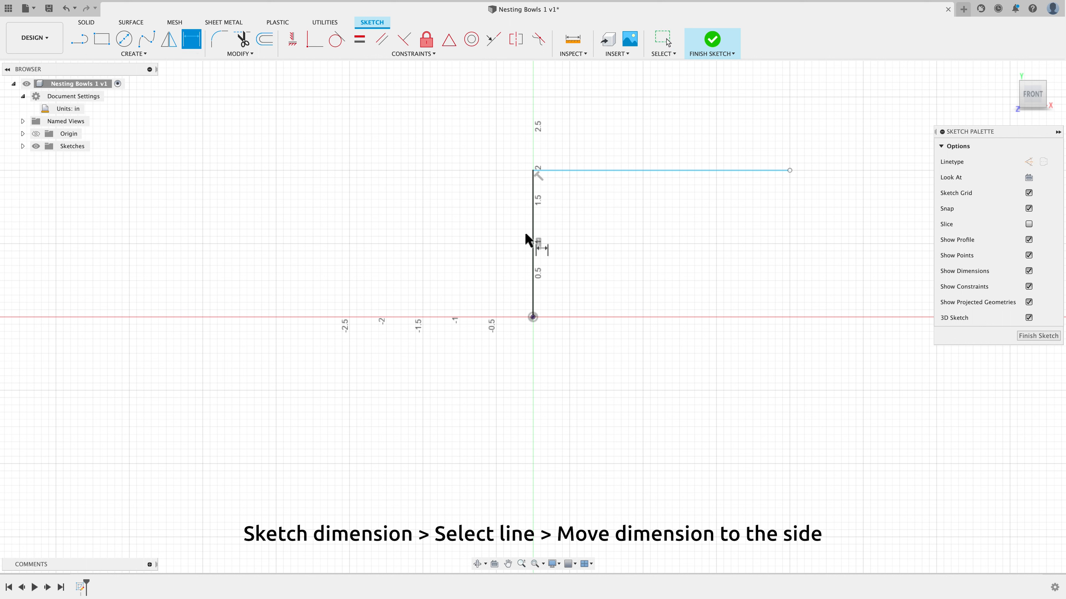
{"action": "left_click", "coordinate": [533, 238]}
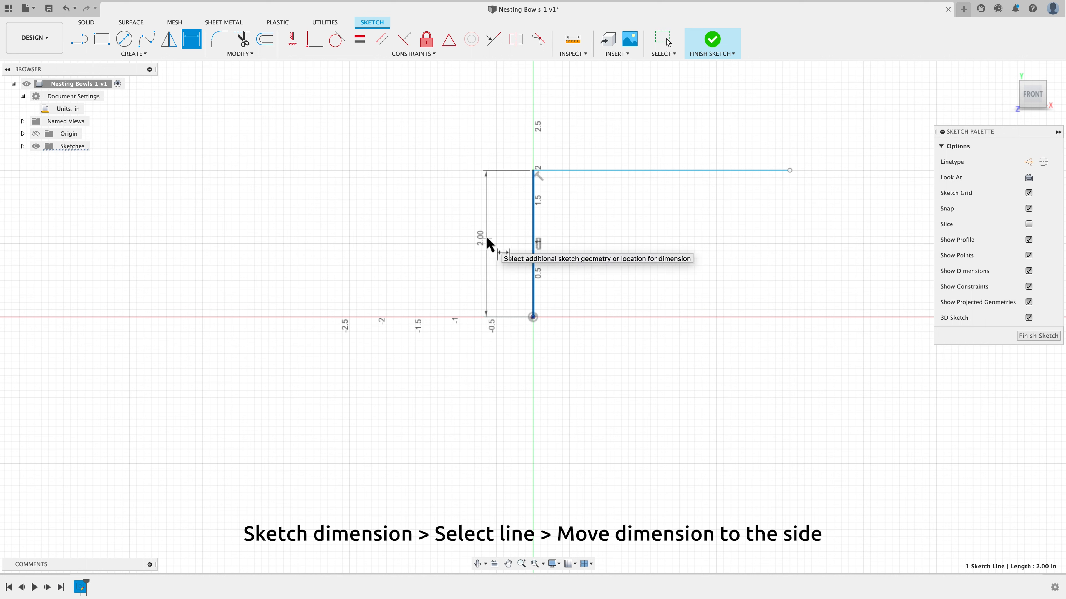
{"action": "left_click", "coordinate": [486, 241]}
{"action": "type", "text": "3"}
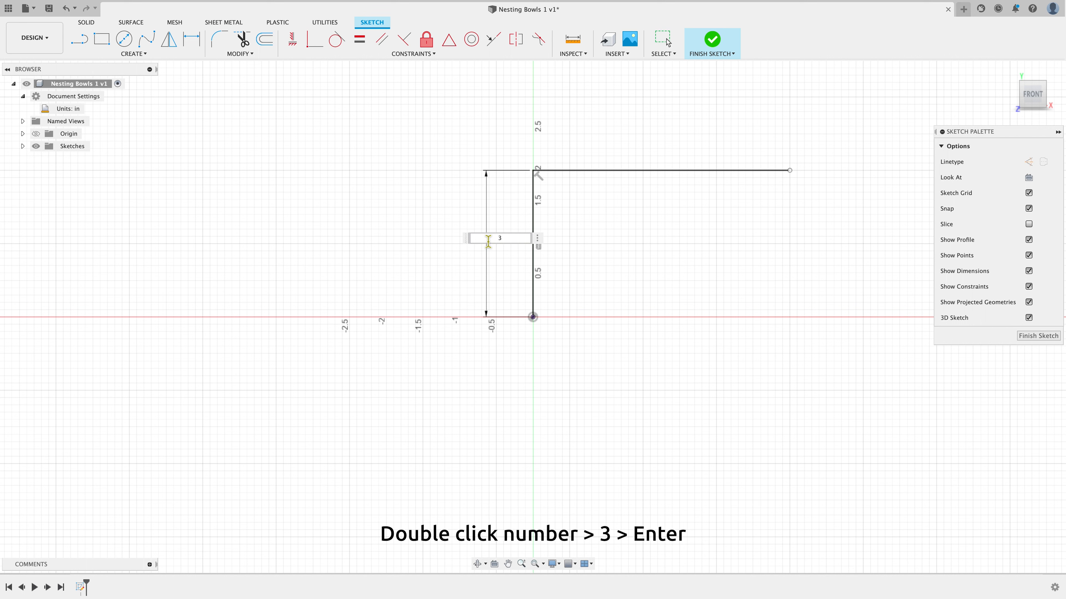
{"action": "key", "text": "Return"}
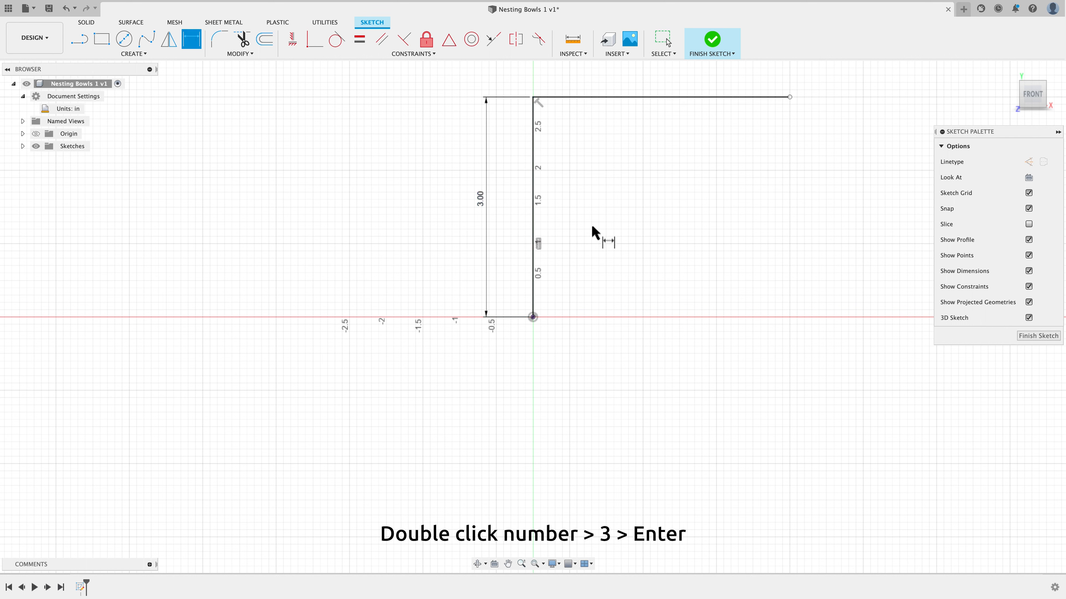
{"action": "left_click", "coordinate": [696, 101]}
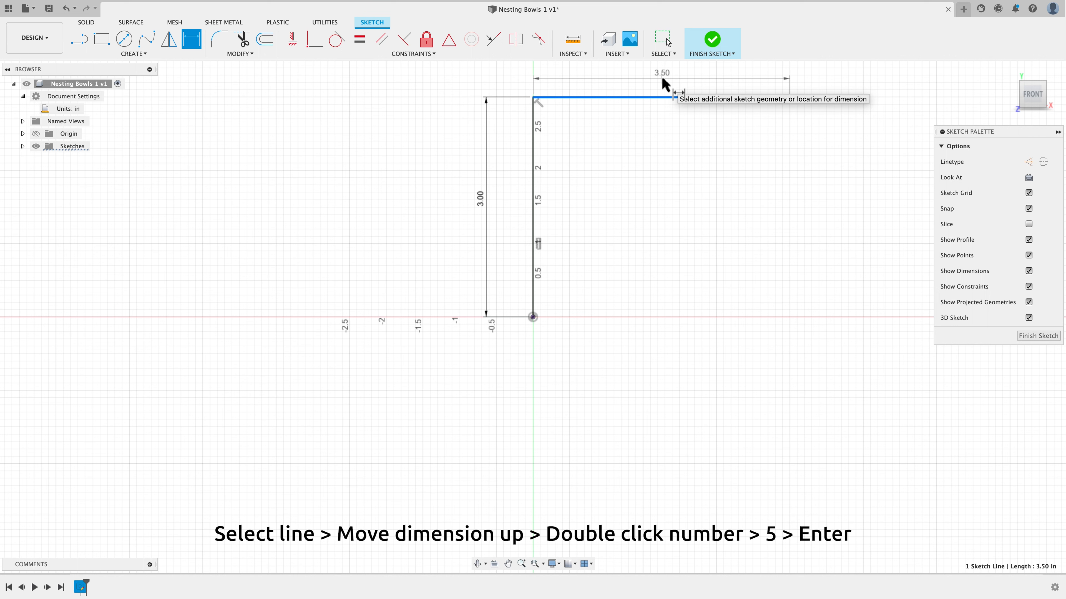
{"action": "left_click", "coordinate": [661, 76]}
{"action": "type", "text": "5"}
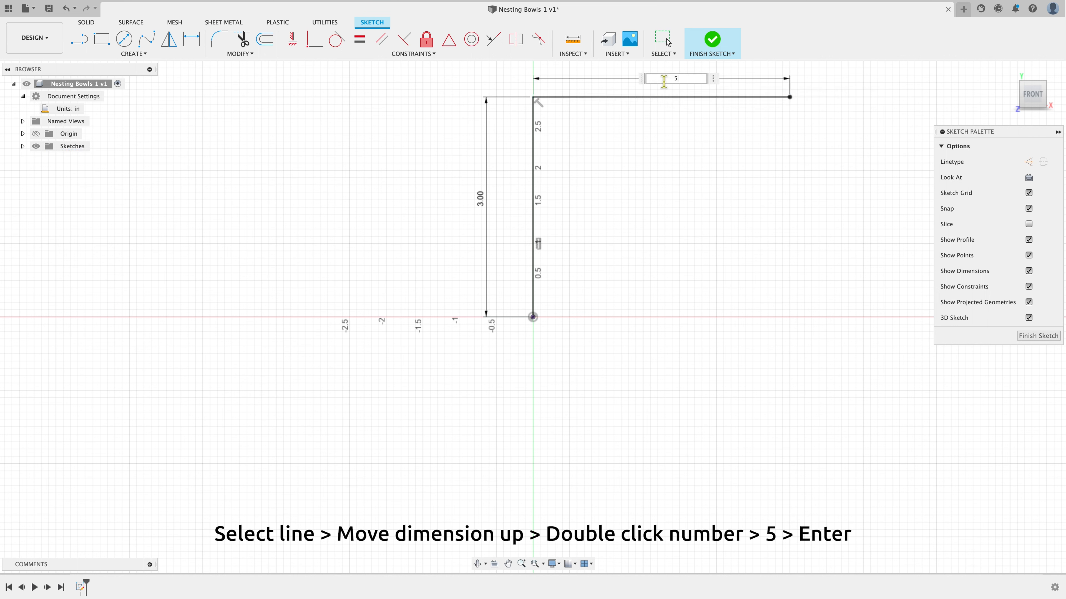
{"action": "key", "text": "Return"}
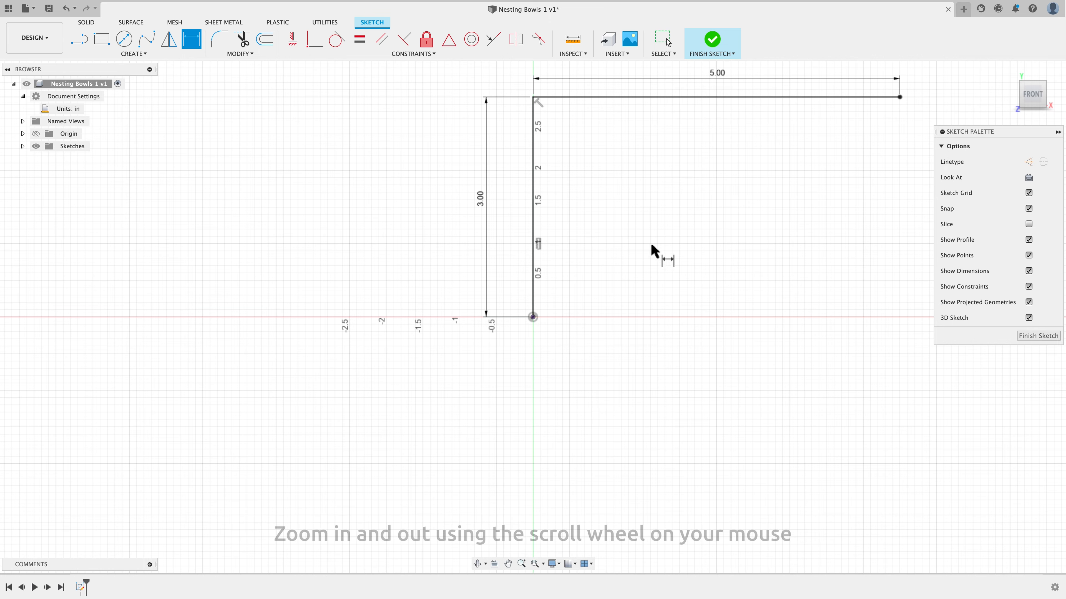
Draw a fit point spline from the origin through a midway point to the end of the horizontal line
{"action": "scroll", "coordinate": [553, 438], "scroll_direction": "down", "scroll_amount": 4}
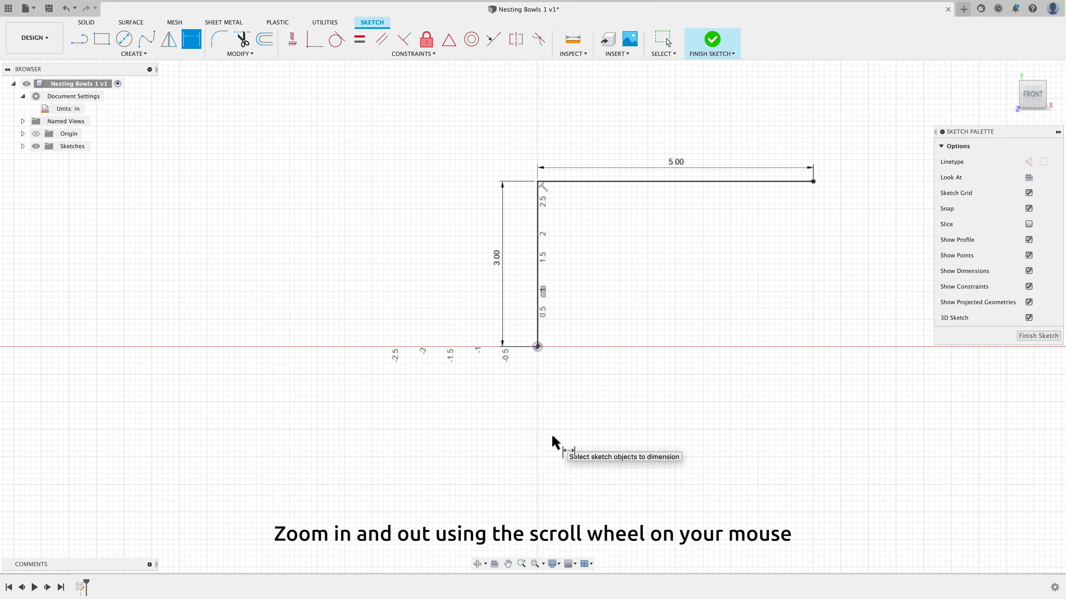
{"action": "scroll", "coordinate": [823, 304], "scroll_direction": "up", "scroll_amount": 3}
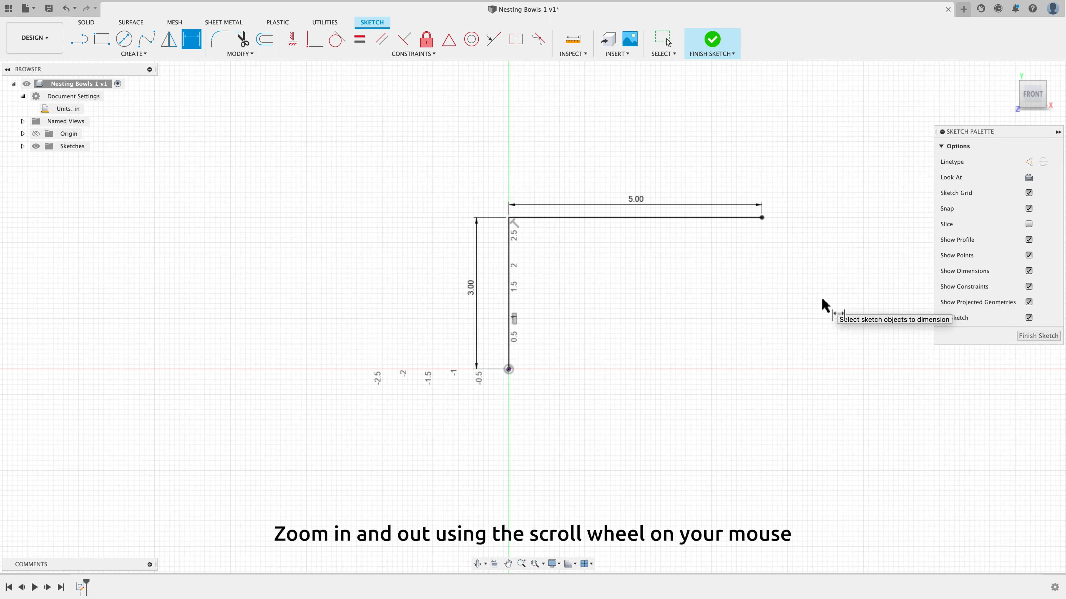
{"action": "scroll", "coordinate": [822, 305], "scroll_direction": "up", "scroll_amount": 2}
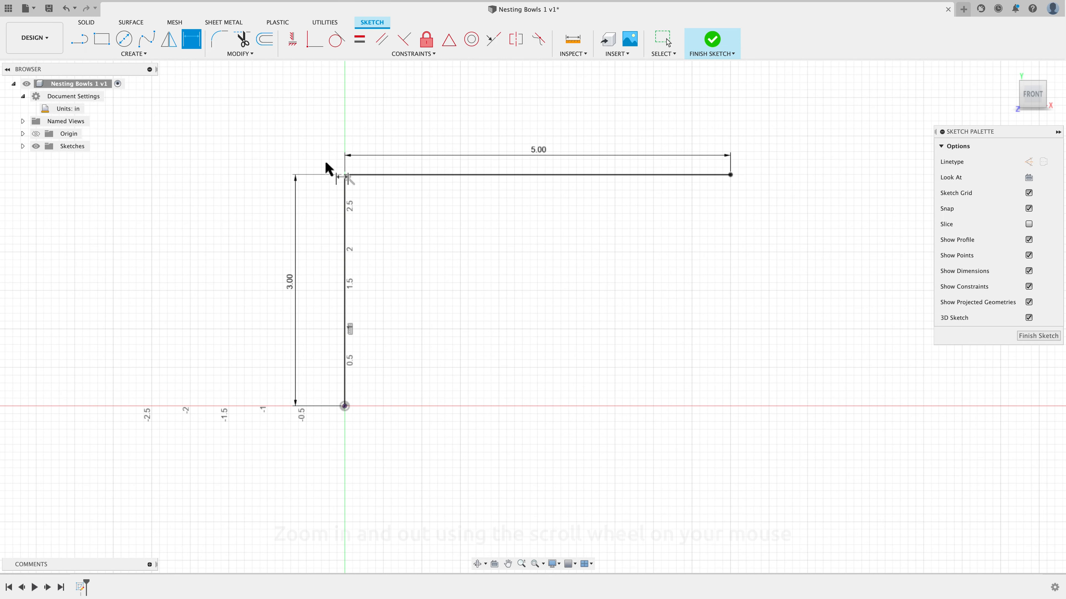
{"action": "left_click", "coordinate": [147, 40]}
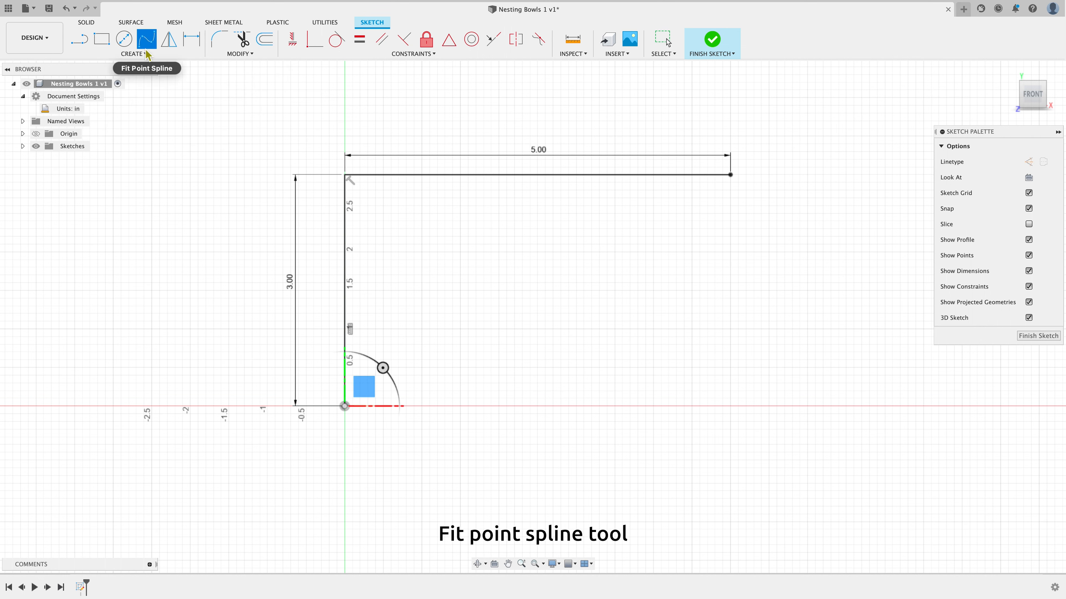
{"action": "left_click", "coordinate": [145, 54]}
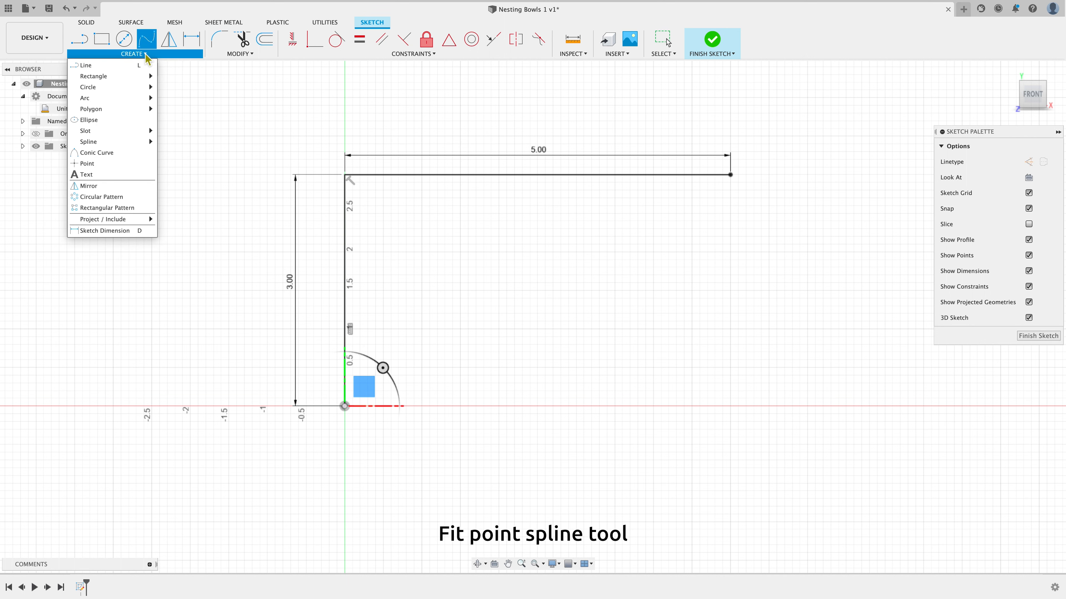
{"action": "mouse_move", "coordinate": [140, 145]}
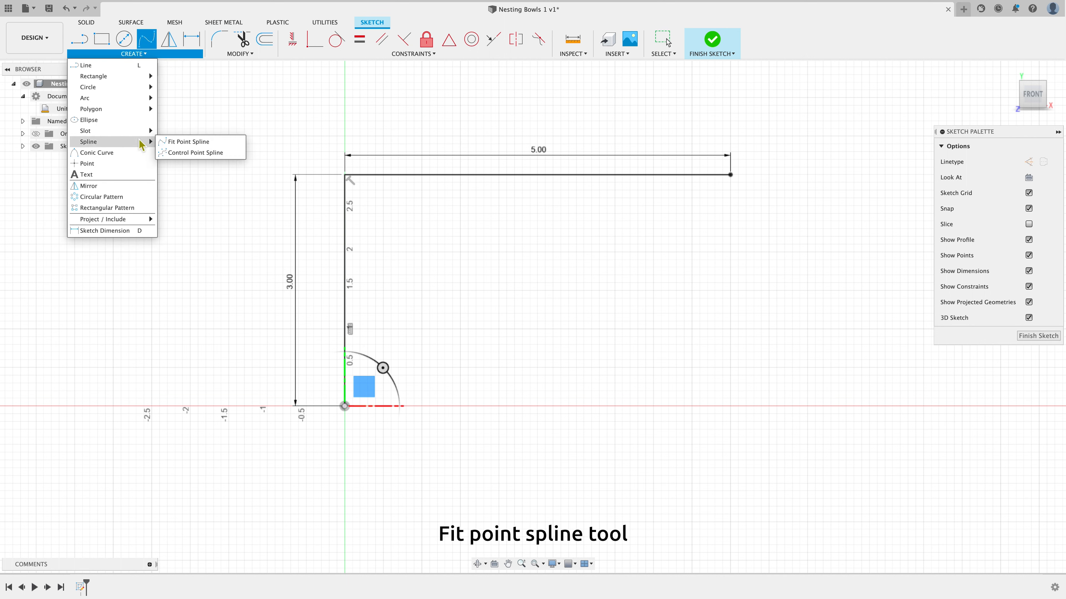
{"action": "left_click", "coordinate": [221, 143]}
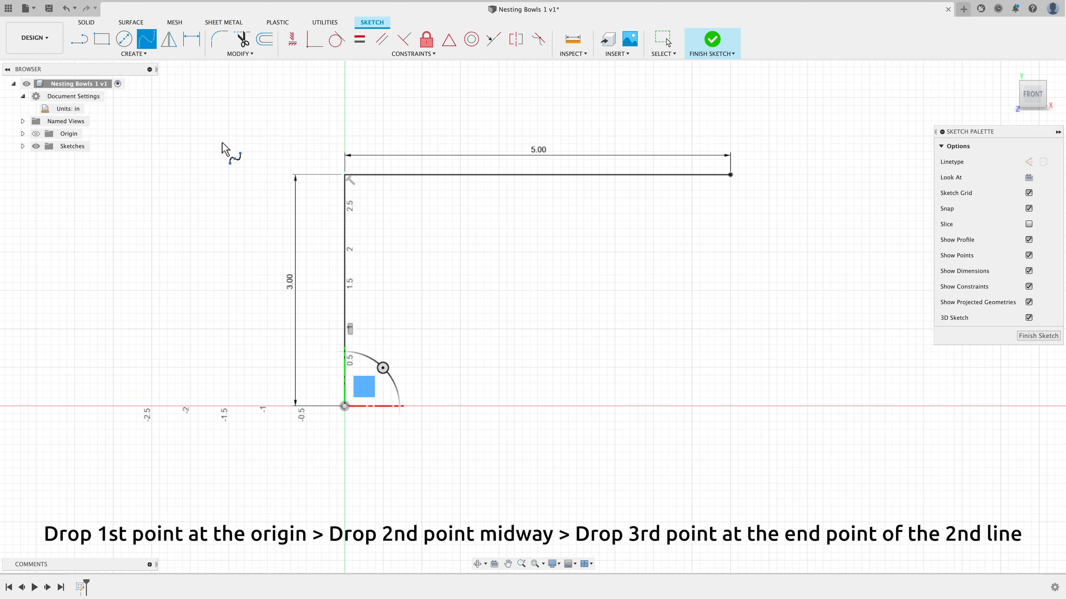
{"action": "left_click", "coordinate": [345, 407]}
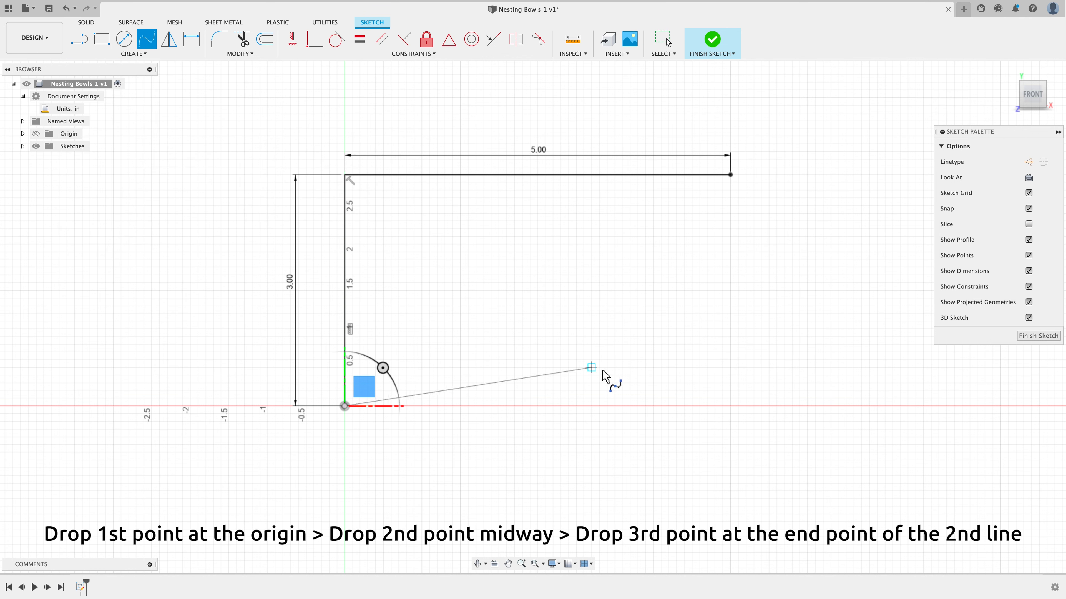
{"action": "left_click", "coordinate": [560, 360]}
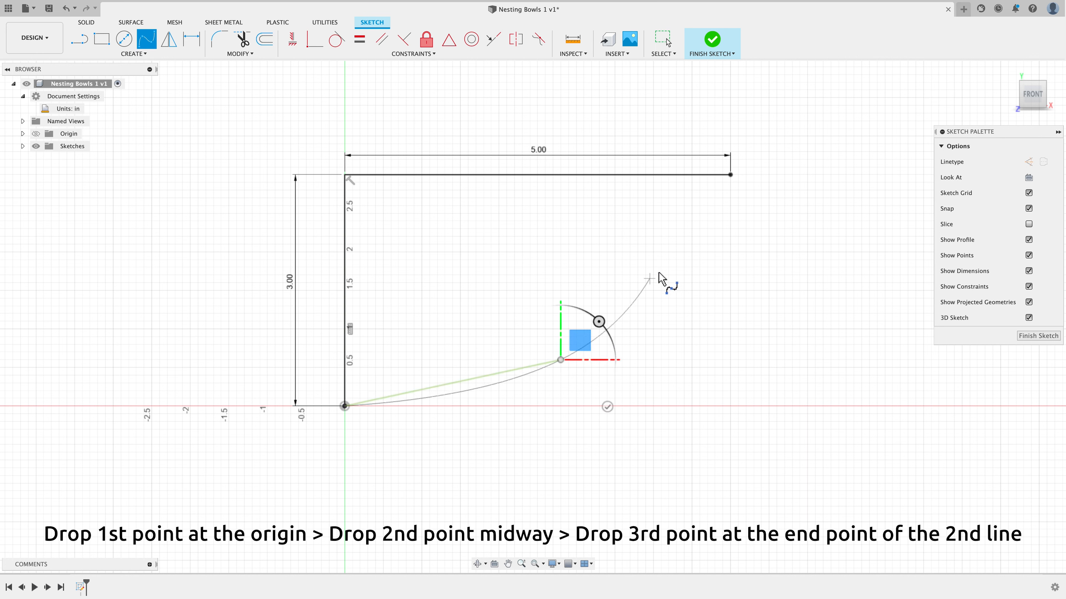
{"action": "left_click", "coordinate": [730, 175]}
{"action": "right_click", "coordinate": [730, 178]}
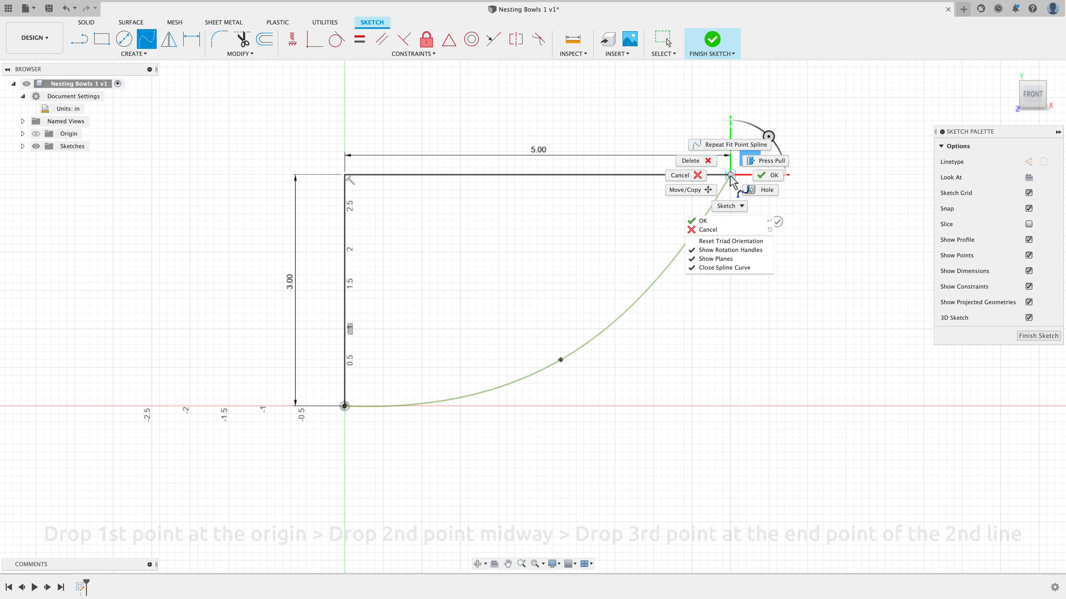
{"action": "left_click", "coordinate": [757, 179]}
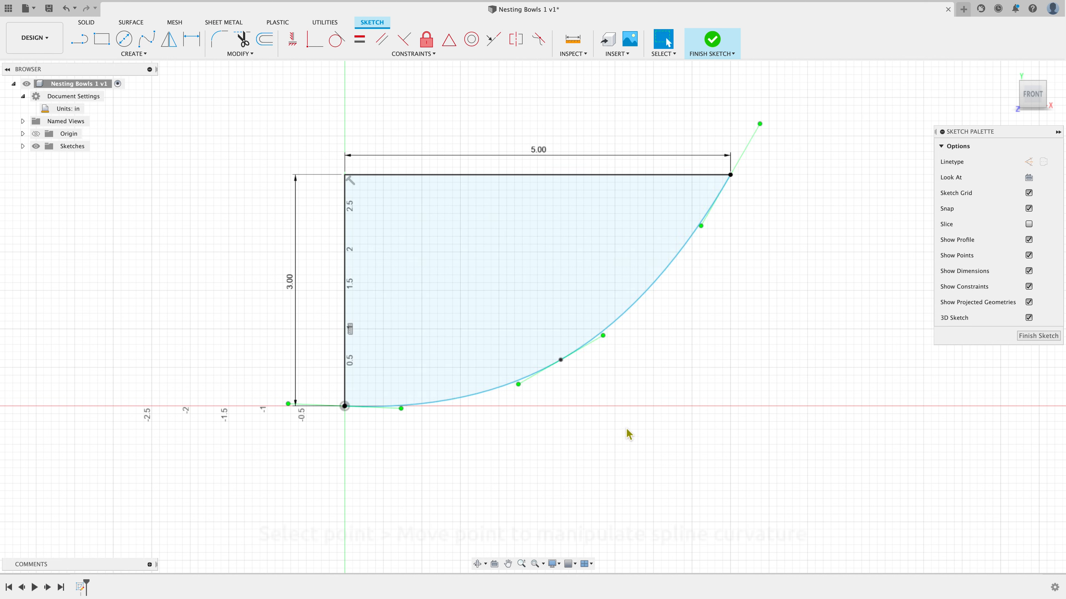
Adjust the spline's curvature by moving its midpoint and its tangent handles
{"action": "mouse_move", "coordinate": [561, 361]}
{"action": "left_mouse_down"}
{"action": "mouse_move", "coordinate": [638, 315]}
{"action": "mouse_move", "coordinate": [673, 325]}
{"action": "mouse_move", "coordinate": [610, 327]}
{"action": "mouse_move", "coordinate": [551, 348]}
{"action": "left_mouse_up"}
{"action": "left_click", "coordinate": [552, 383]}
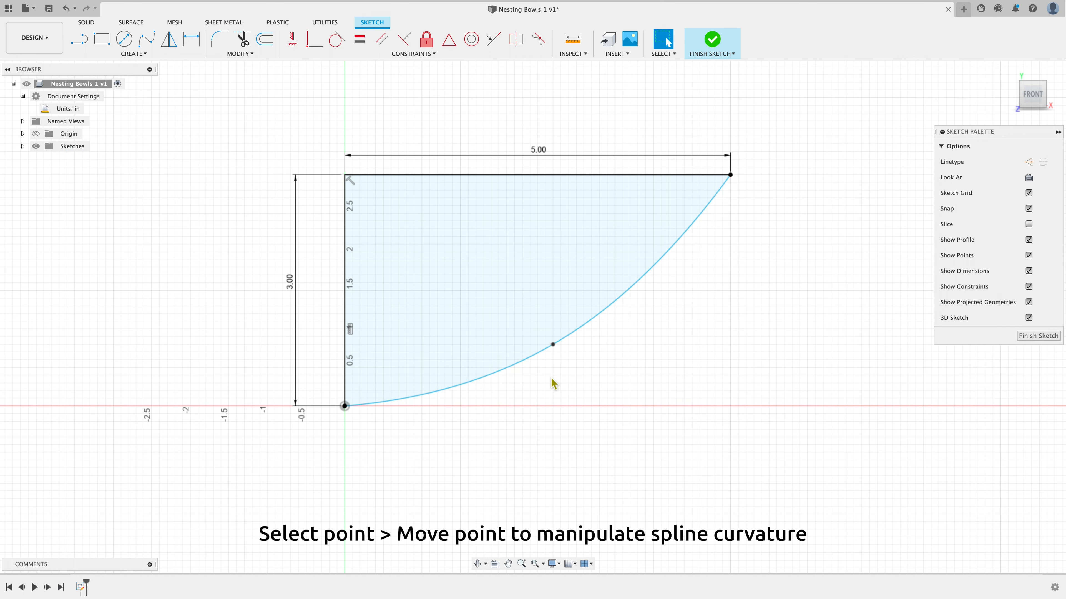
{"action": "left_click", "coordinate": [566, 339]}
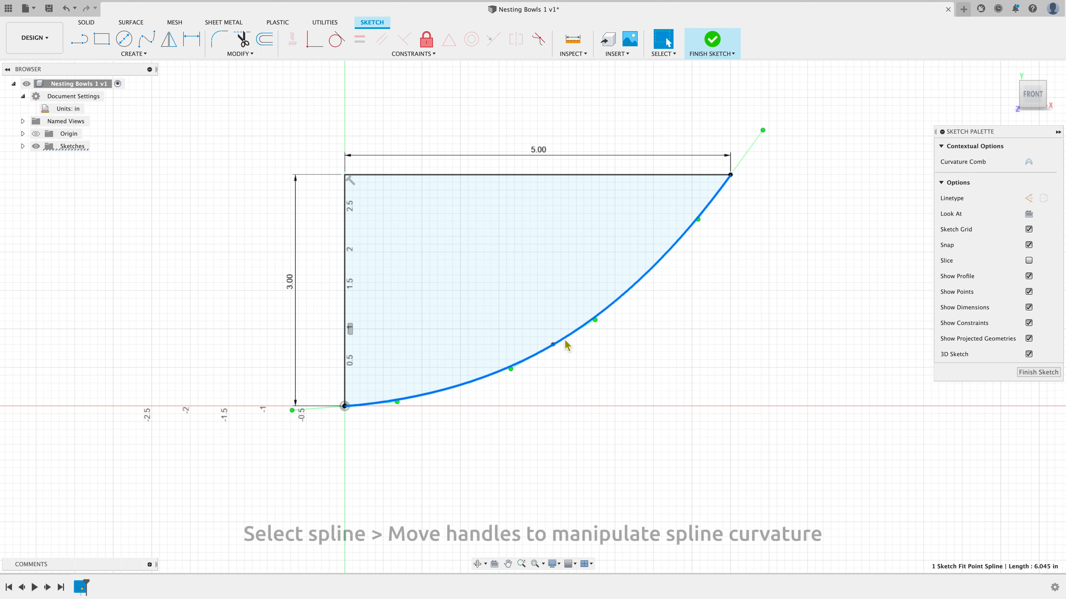
{"action": "mouse_move", "coordinate": [515, 375]}
{"action": "left_mouse_down"}
{"action": "mouse_move", "coordinate": [525, 379]}
{"action": "mouse_move", "coordinate": [510, 363]}
{"action": "left_mouse_up"}
{"action": "left_click_drag", "start_coordinate": [599, 329], "coordinate": [595, 320]}
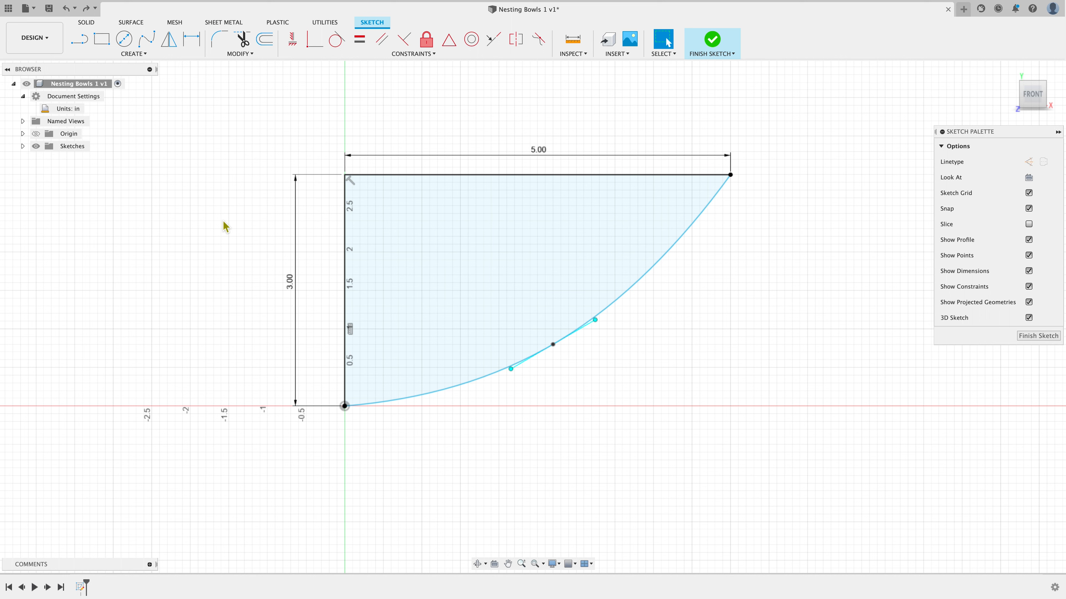
Draw a line from the origin about 3.1 in to the right, then a vertical line about 0.9 in up from its end
{"action": "left_click", "coordinate": [84, 41]}
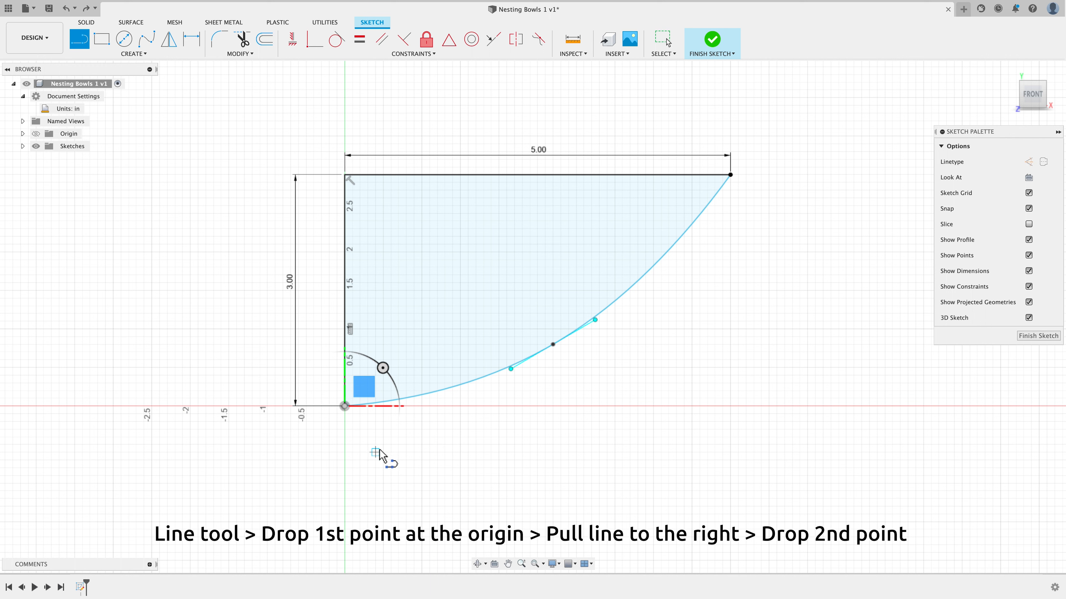
{"action": "left_click", "coordinate": [344, 406]}
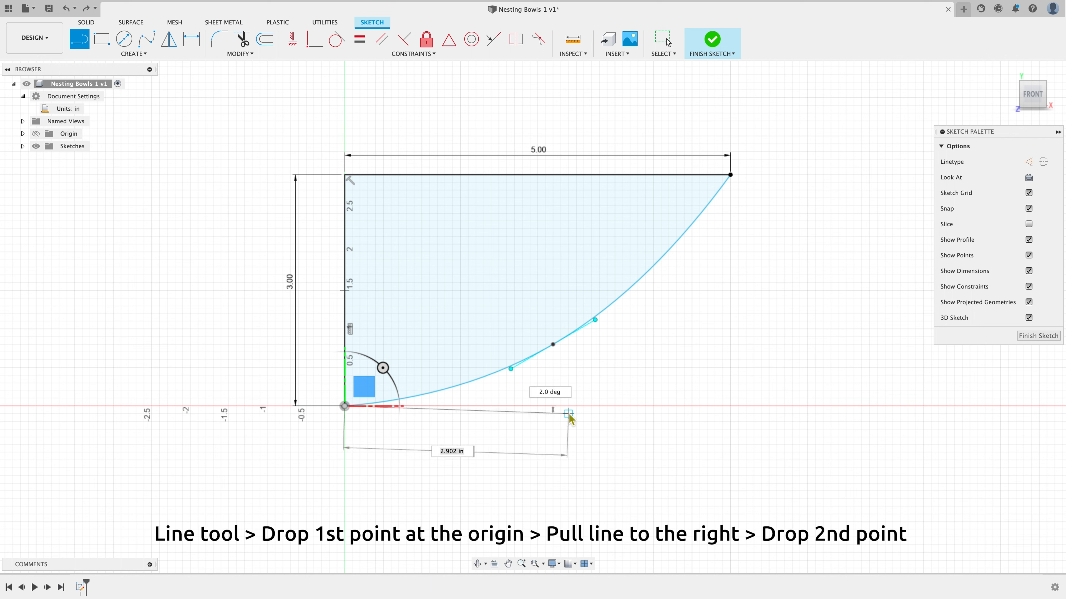
{"action": "left_click", "coordinate": [584, 406]}
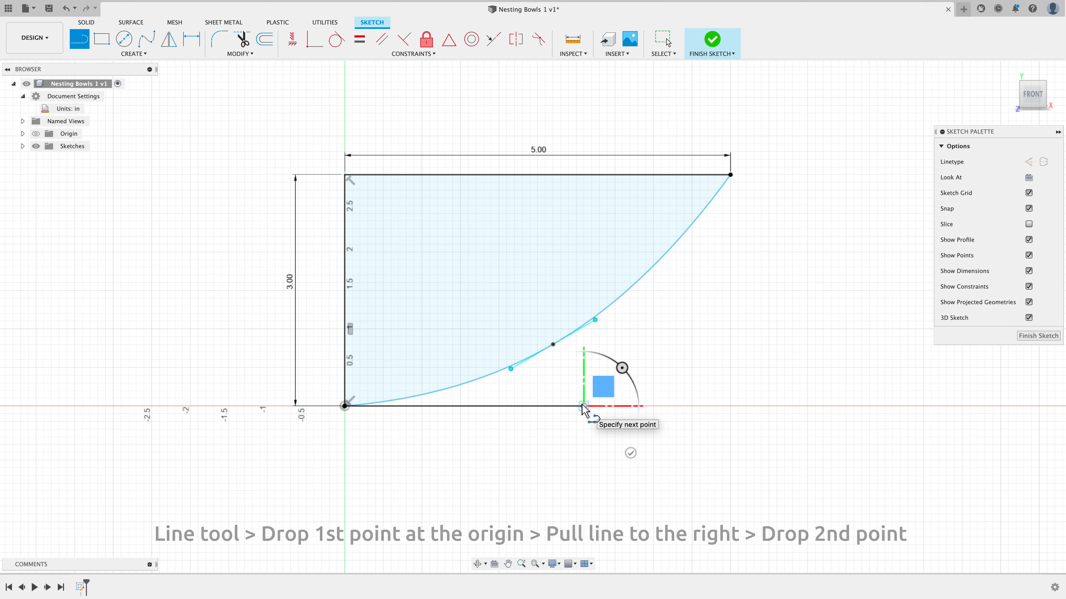
{"action": "left_click", "coordinate": [583, 337]}
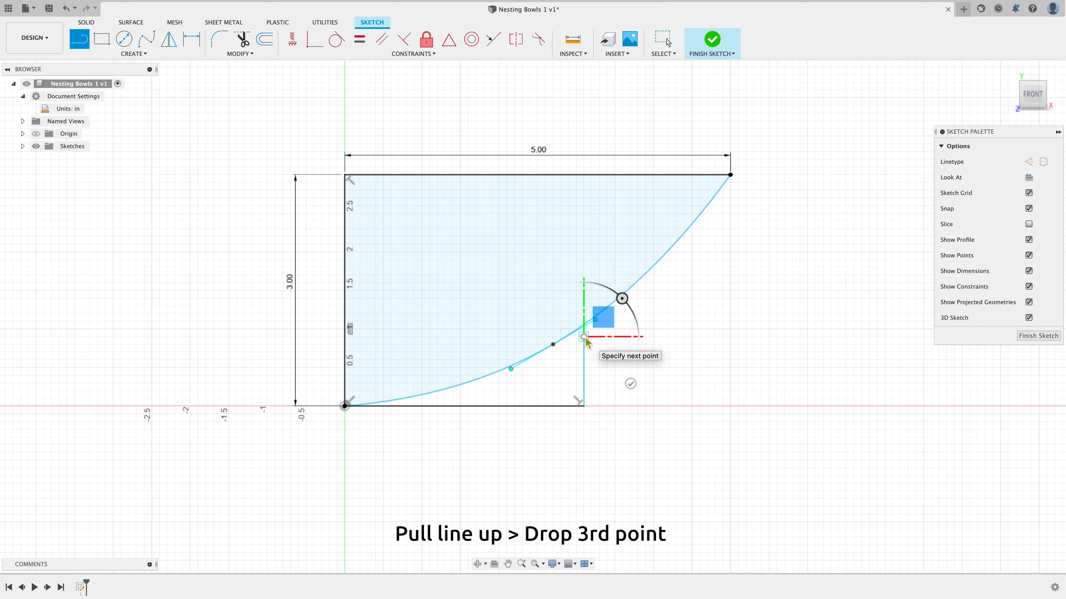
{"action": "right_click", "coordinate": [585, 339]}
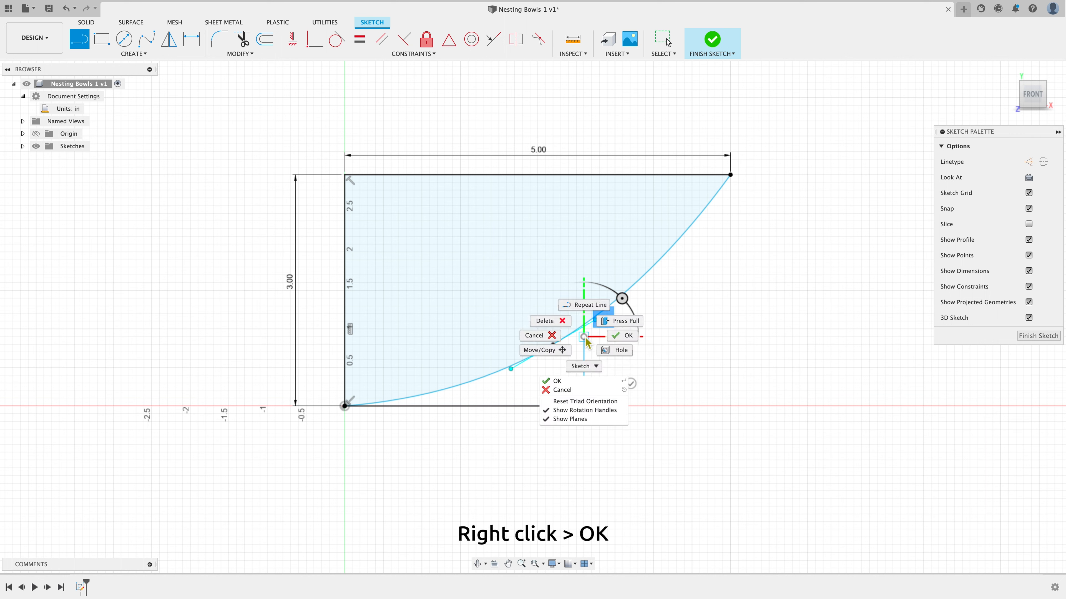
{"action": "left_click", "coordinate": [621, 336]}
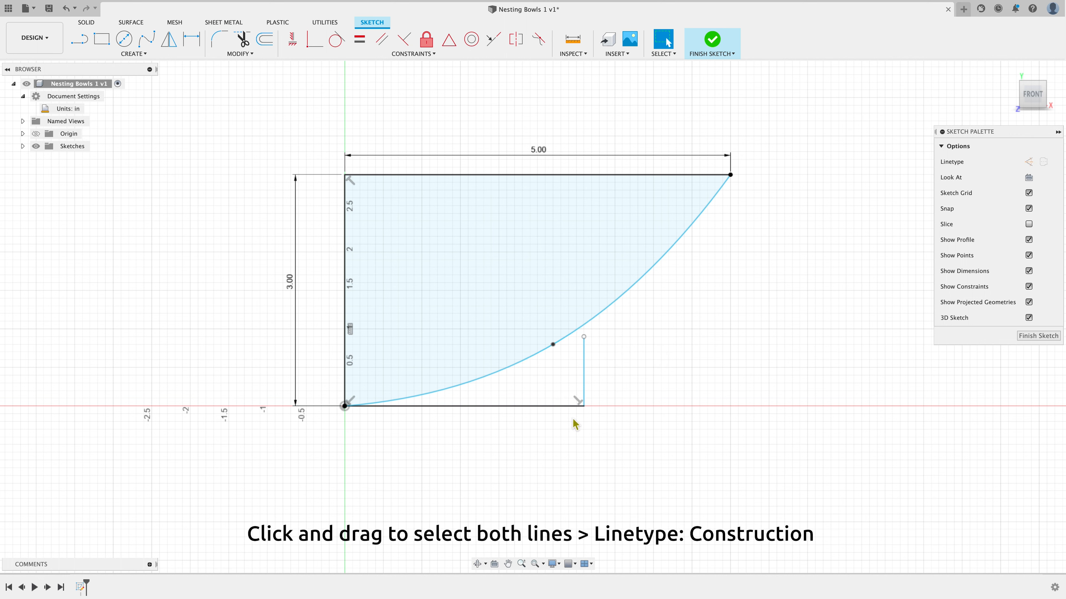
Convert the two new lines into construction lines
{"action": "left_click_drag", "start_coordinate": [654, 423], "coordinate": [562, 399]}
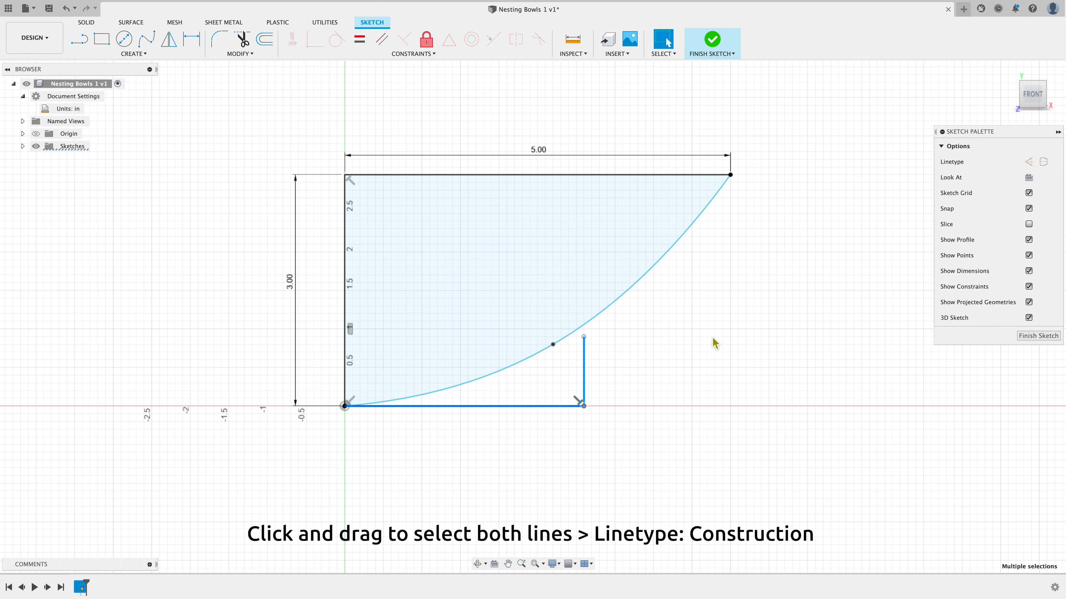
{"action": "left_click", "coordinate": [1029, 163]}
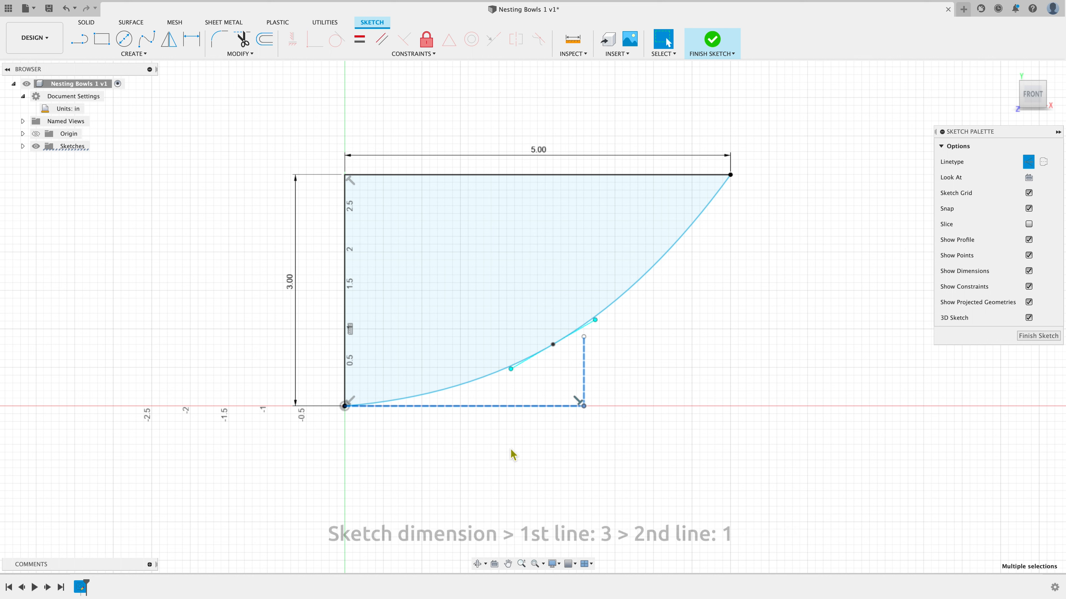
{"action": "left_click", "coordinate": [511, 449]}
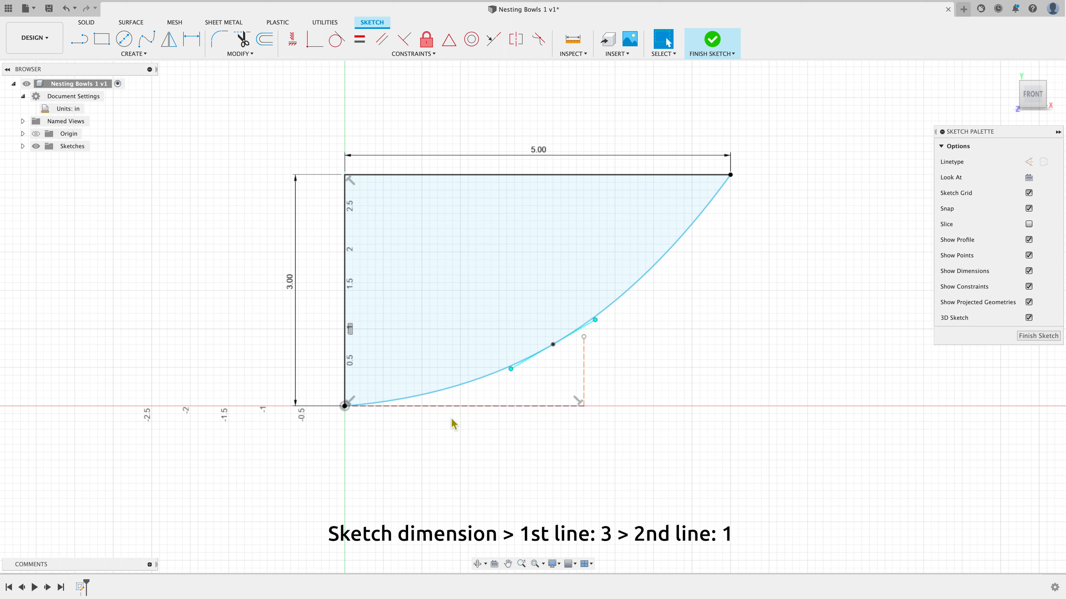
Dimension the horizontal construction line to 3 in and the vertical construction line to 1 in
{"action": "left_click", "coordinate": [190, 41]}
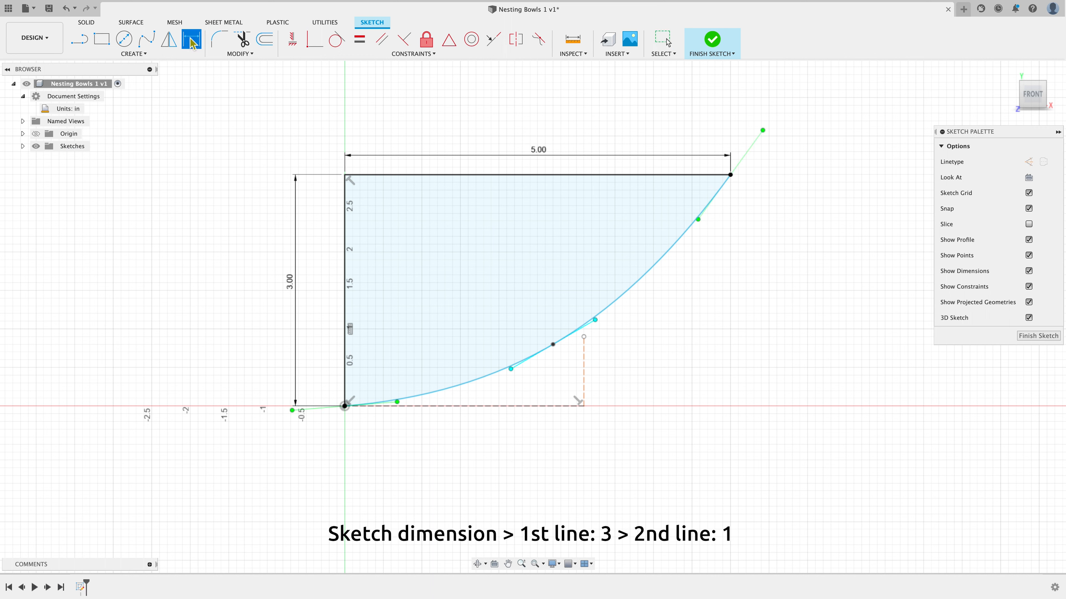
{"action": "left_click", "coordinate": [484, 407]}
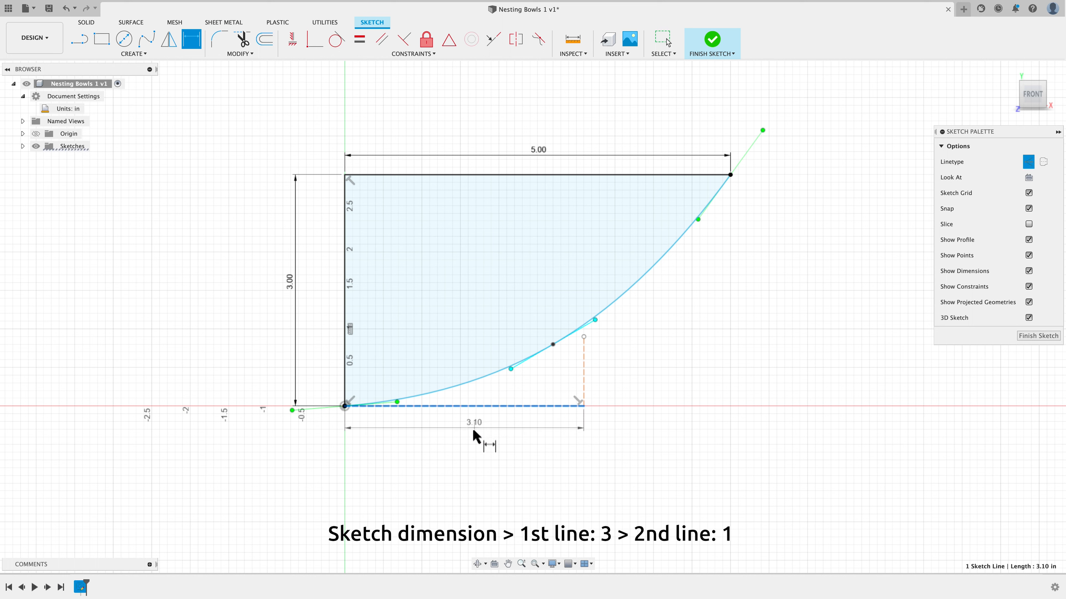
{"action": "left_click", "coordinate": [461, 437]}
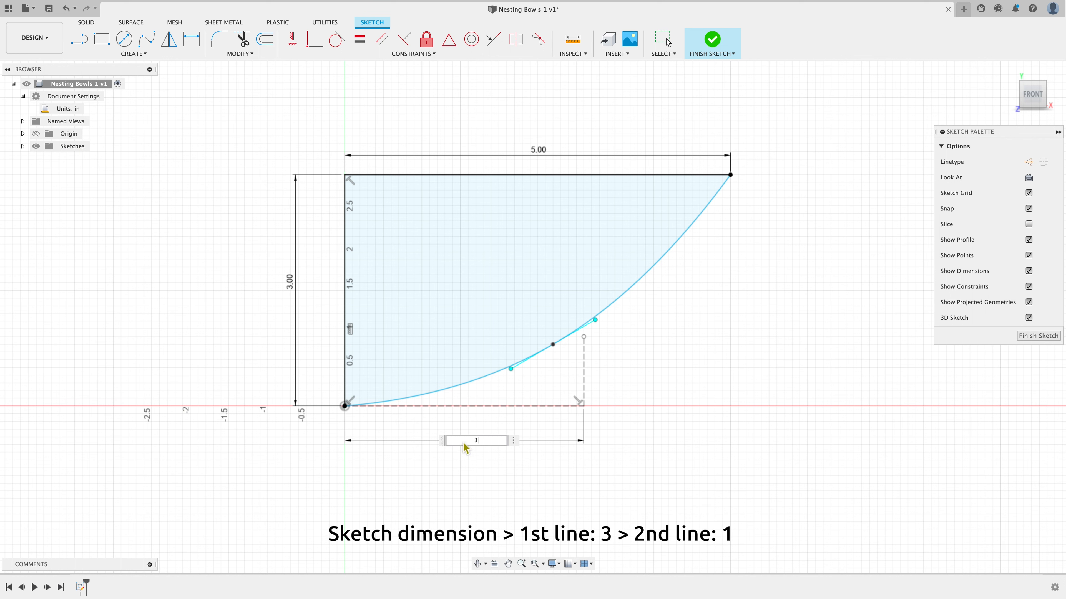
{"action": "key", "text": "Return"}
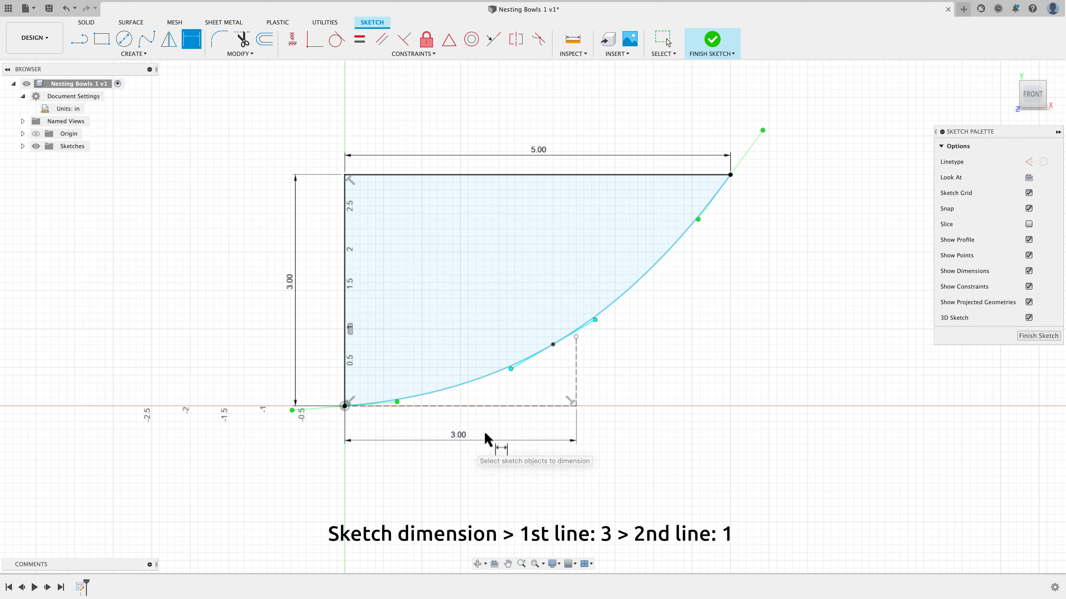
{"action": "left_click", "coordinate": [576, 383]}
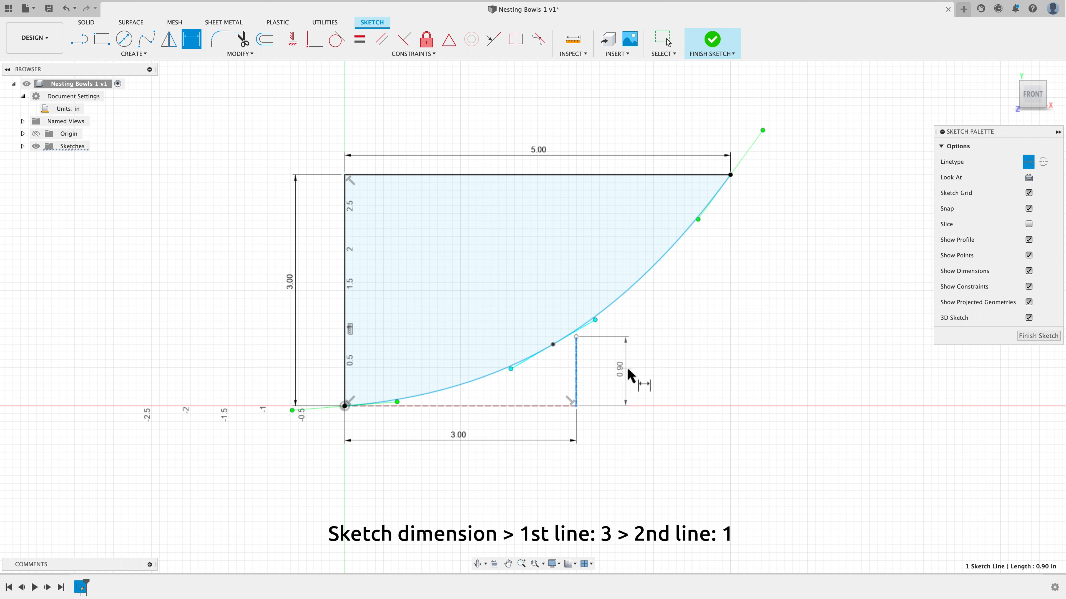
{"action": "left_click", "coordinate": [632, 373]}
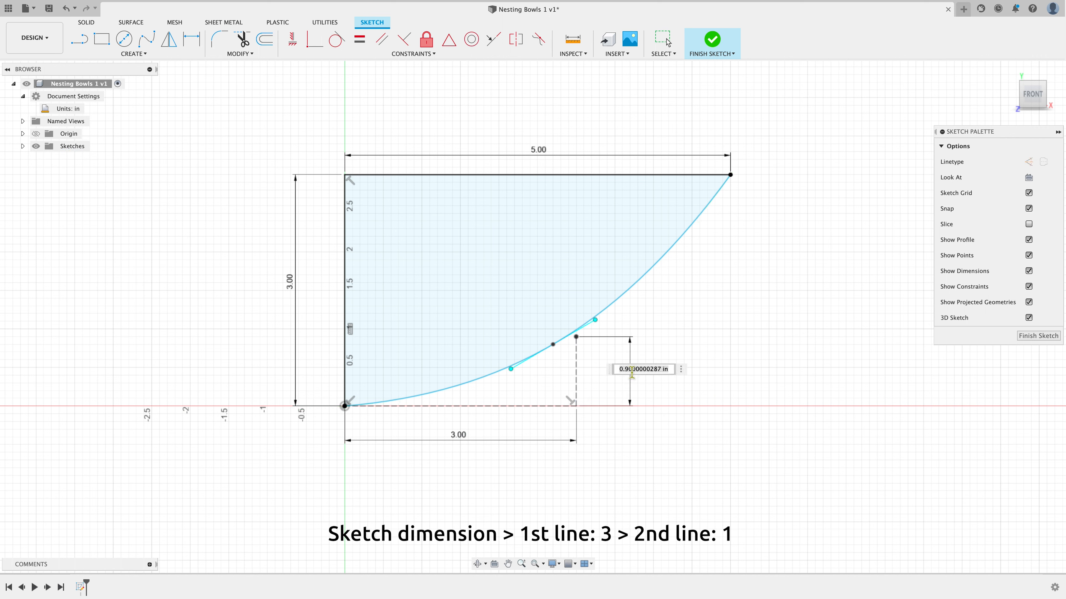
{"action": "type", "text": "1"}
{"action": "key", "text": "Return"}
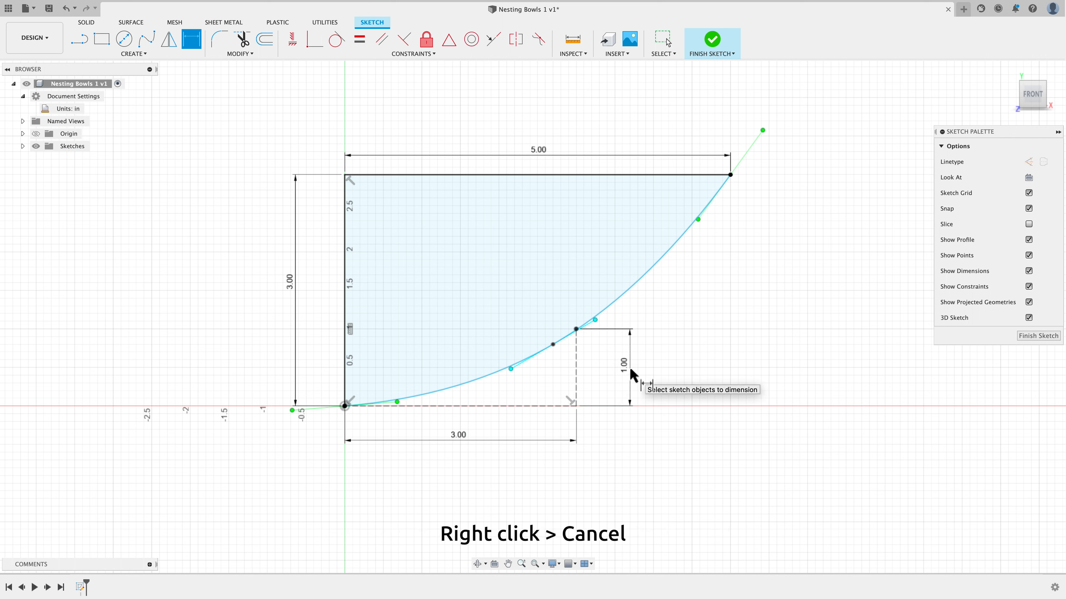
{"action": "right_click", "coordinate": [694, 335]}
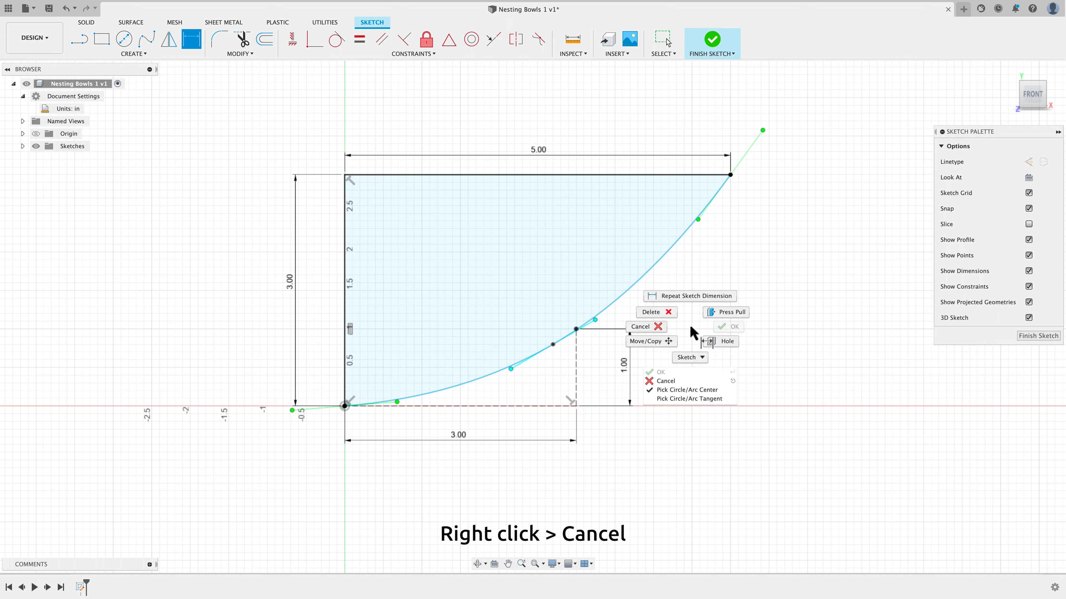
{"action": "left_click", "coordinate": [662, 337]}
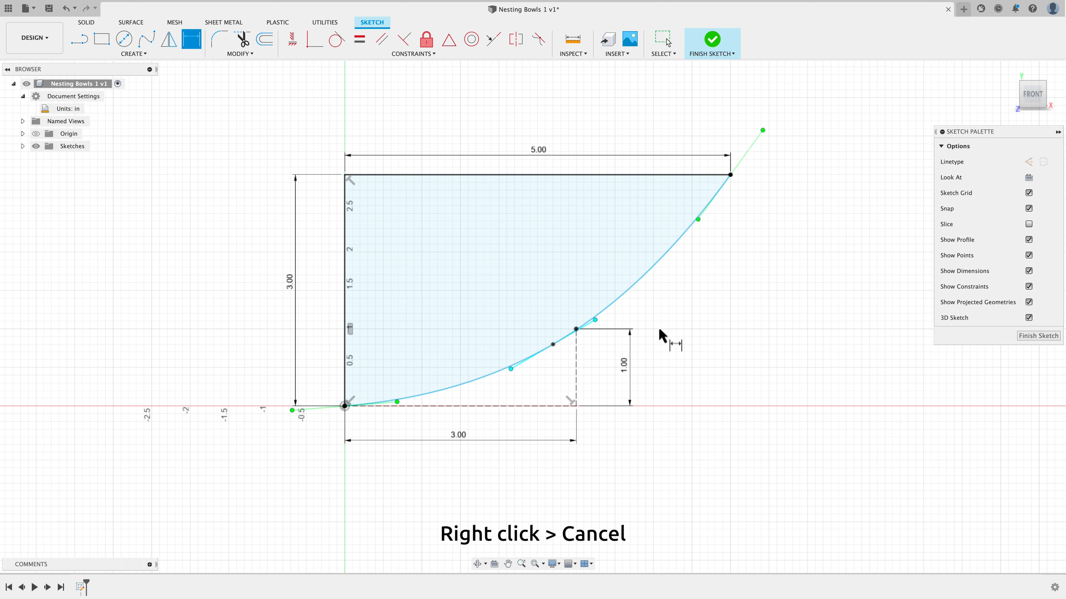
{"action": "left_click", "coordinate": [663, 350]}
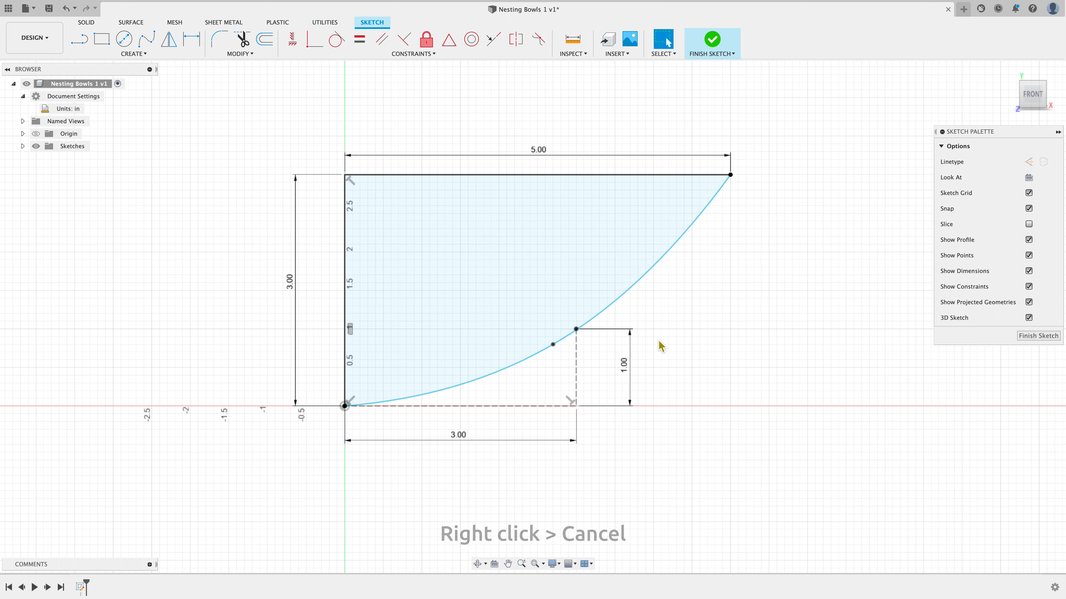
Move the spline's midpoint onto the top end of the vertical construction line
{"action": "left_click_drag", "start_coordinate": [553, 344], "coordinate": [577, 332]}
{"action": "left_click", "coordinate": [564, 340]}
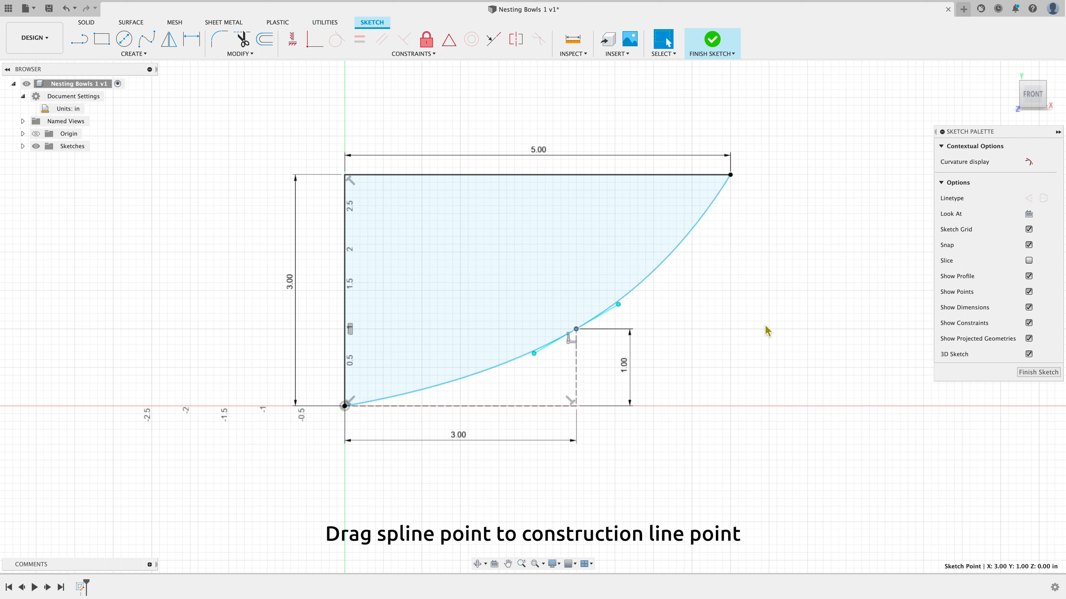
{"action": "key", "text": "Escape"}
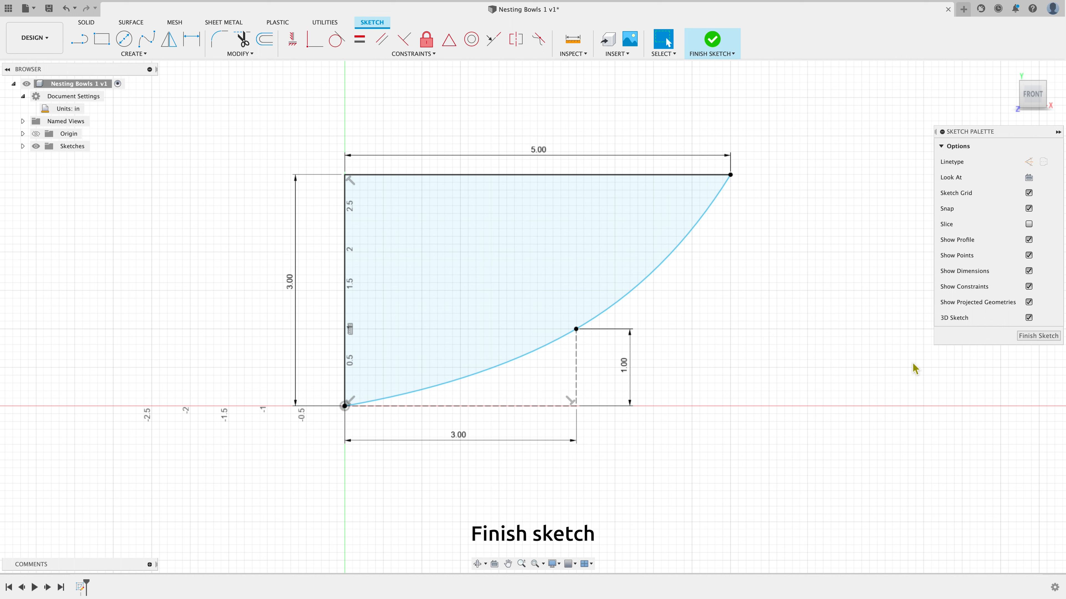
Finish the sketch
{"action": "left_click", "coordinate": [1039, 339]}
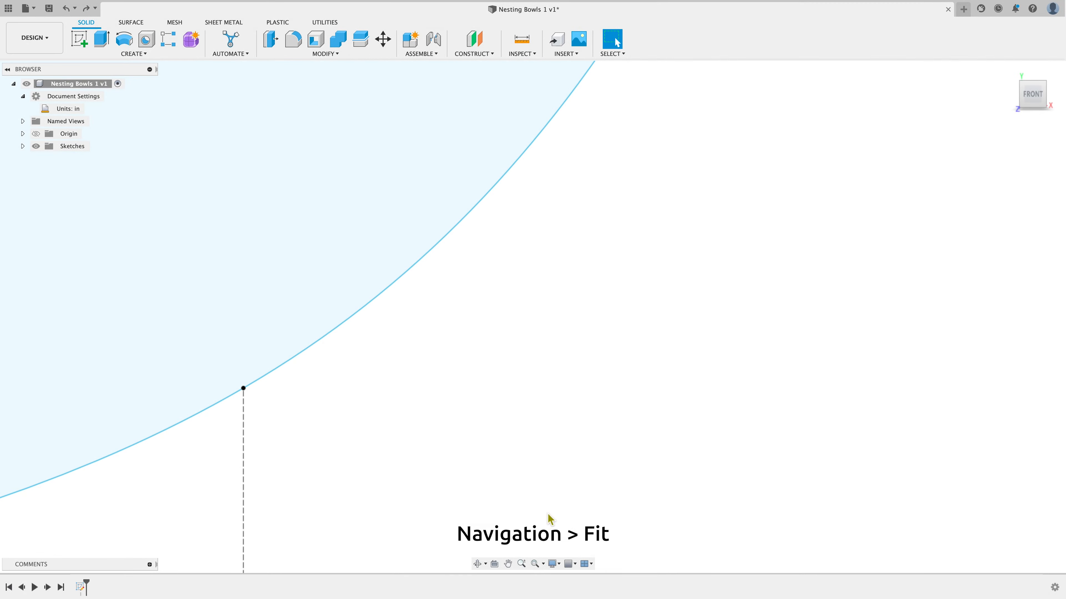
{"action": "left_click", "coordinate": [536, 564]}
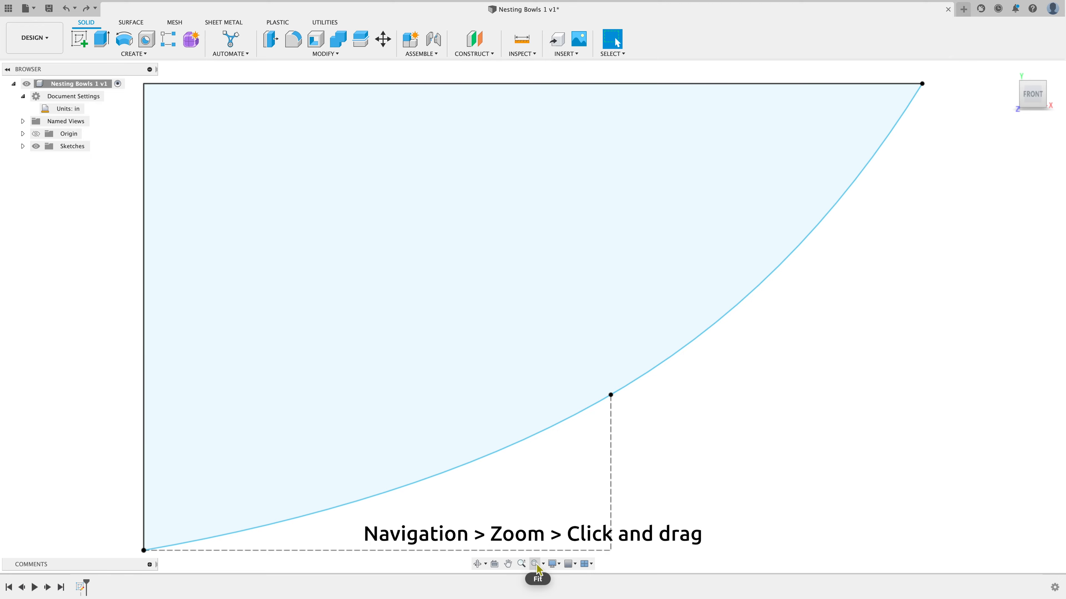
{"action": "left_click", "coordinate": [521, 564]}
{"action": "mouse_move", "coordinate": [524, 491]}
{"action": "left_mouse_down"}
{"action": "mouse_move", "coordinate": [525, 449]}
{"action": "mouse_move", "coordinate": [518, 486]}
{"action": "mouse_move", "coordinate": [523, 473]}
{"action": "left_mouse_up"}
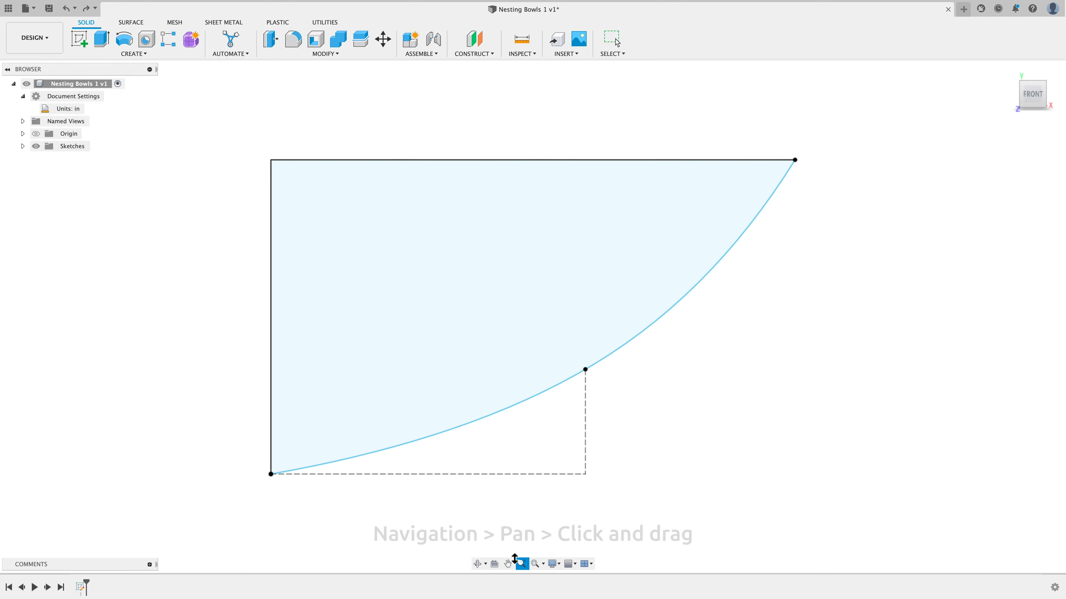
{"action": "left_click", "coordinate": [508, 564]}
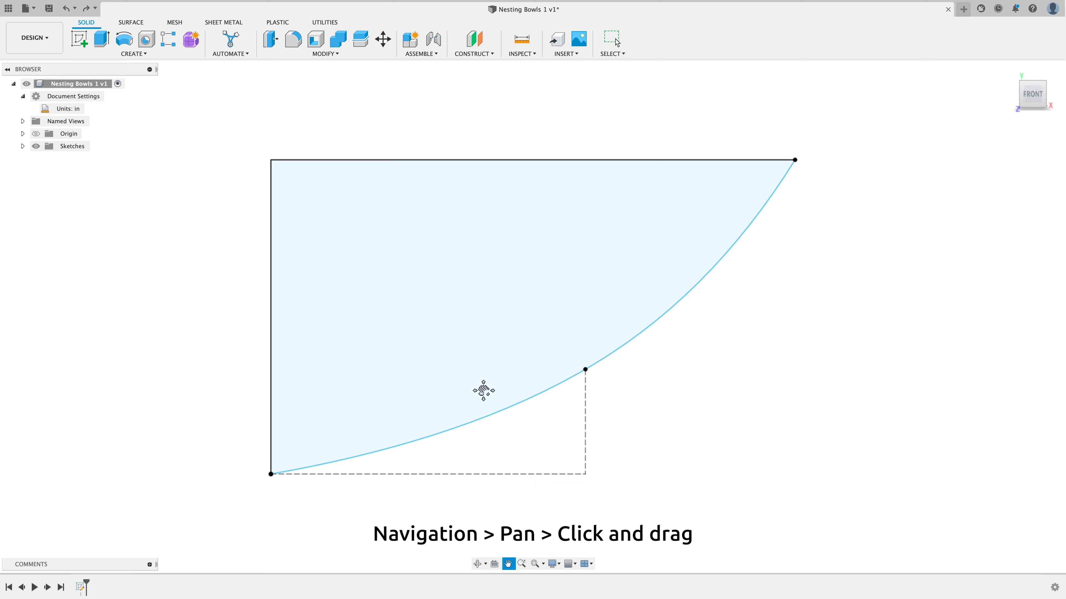
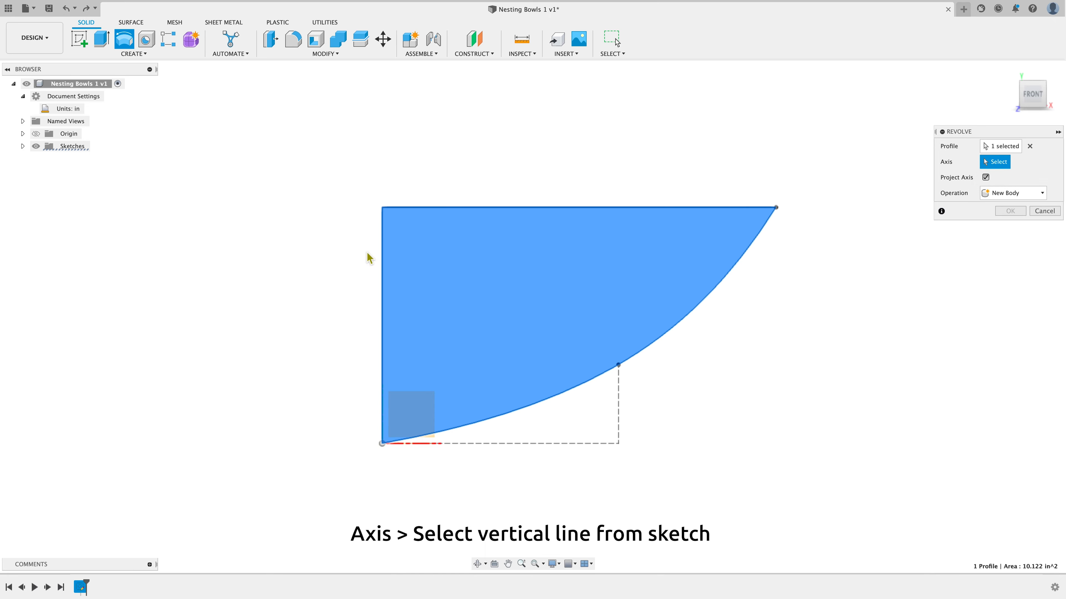
Select the vertical sketch line as the revolve axis and review the extent, direction and operation options
{"action": "left_click", "coordinate": [383, 251]}
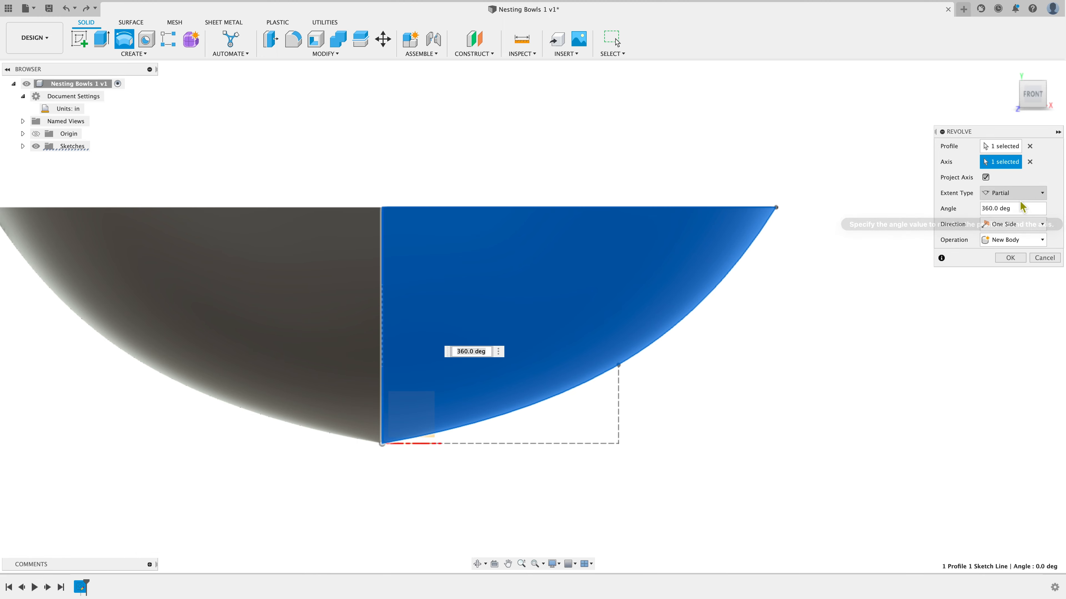
{"action": "left_click", "coordinate": [1042, 194]}
{"action": "left_click", "coordinate": [1041, 192]}
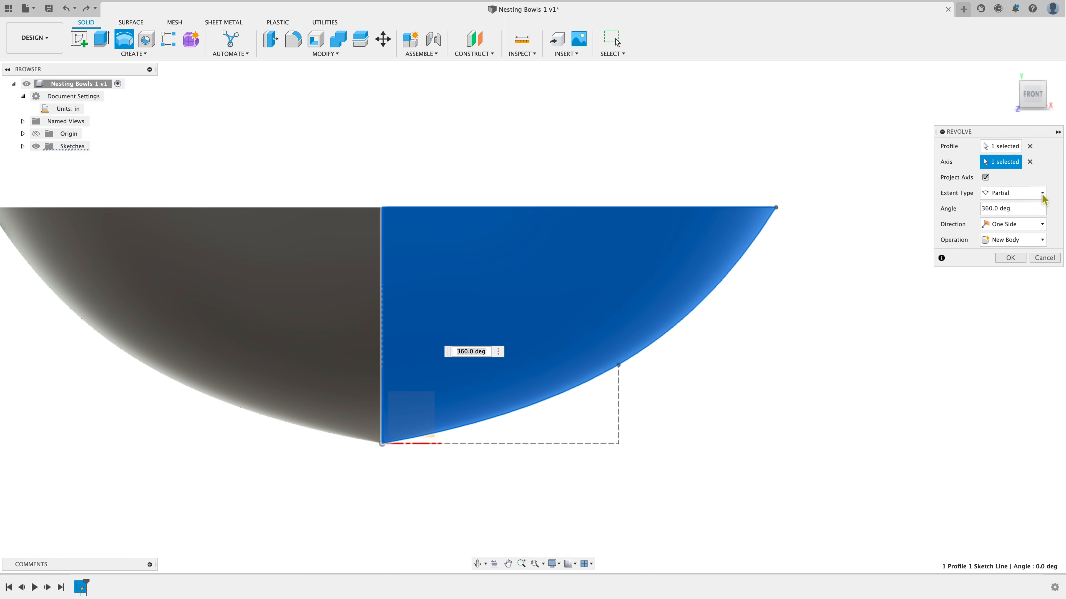
{"action": "left_click", "coordinate": [1047, 229]}
{"action": "left_click", "coordinate": [1047, 229]}
{"action": "left_click", "coordinate": [1045, 240]}
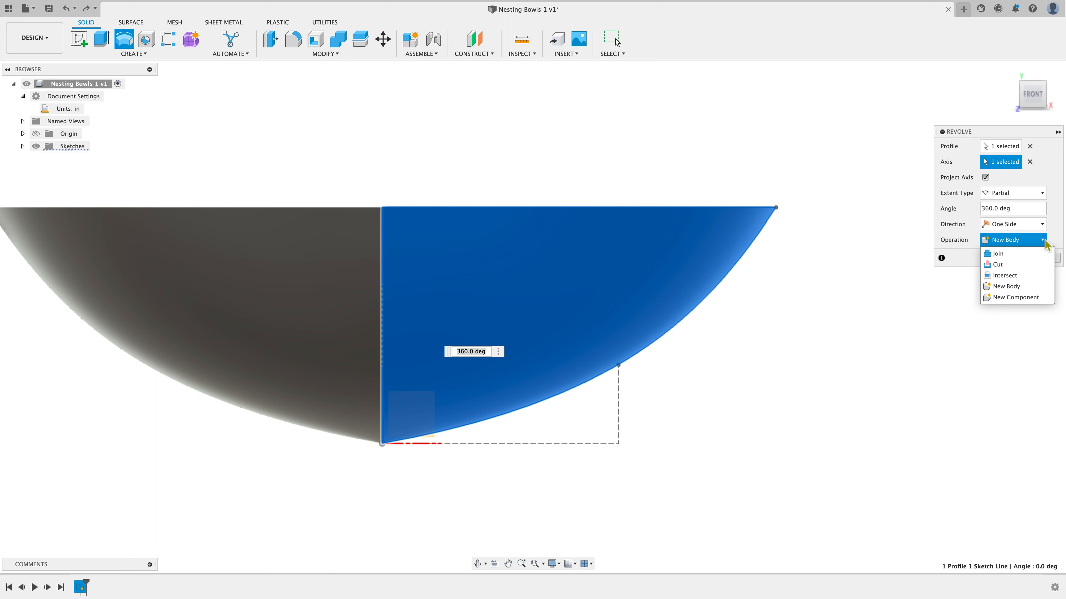
{"action": "left_click", "coordinate": [1045, 241]}
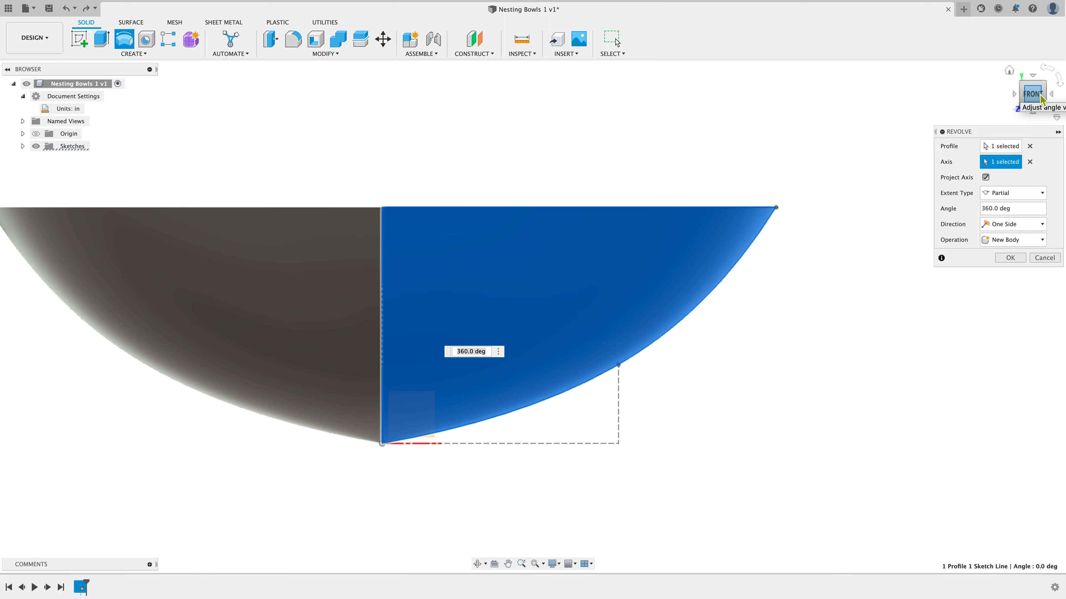
Revolve the bowl profile 180 degrees about the vertical axis
{"action": "left_click_drag", "start_coordinate": [1040, 100], "coordinate": [949, 114]}
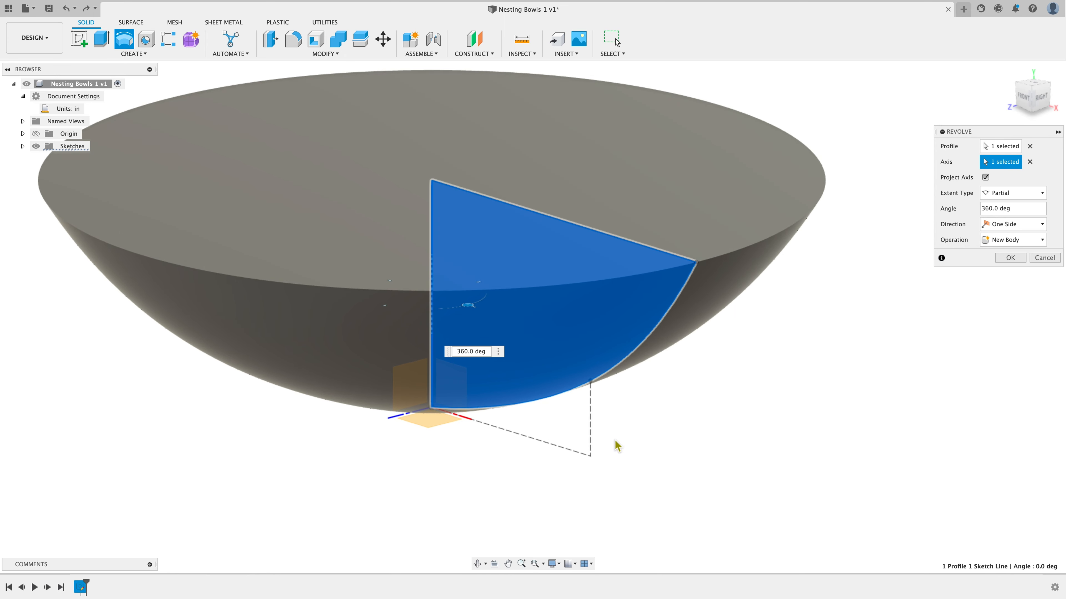
{"action": "scroll", "coordinate": [678, 469], "scroll_direction": "down", "scroll_amount": 3}
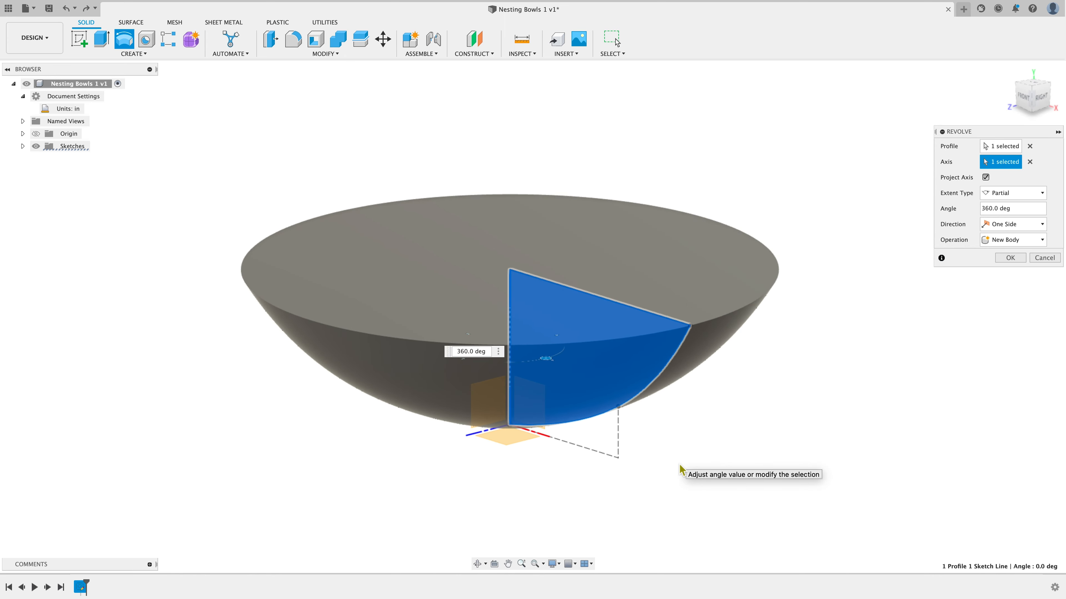
{"action": "scroll", "coordinate": [680, 469], "scroll_direction": "down", "scroll_amount": 2}
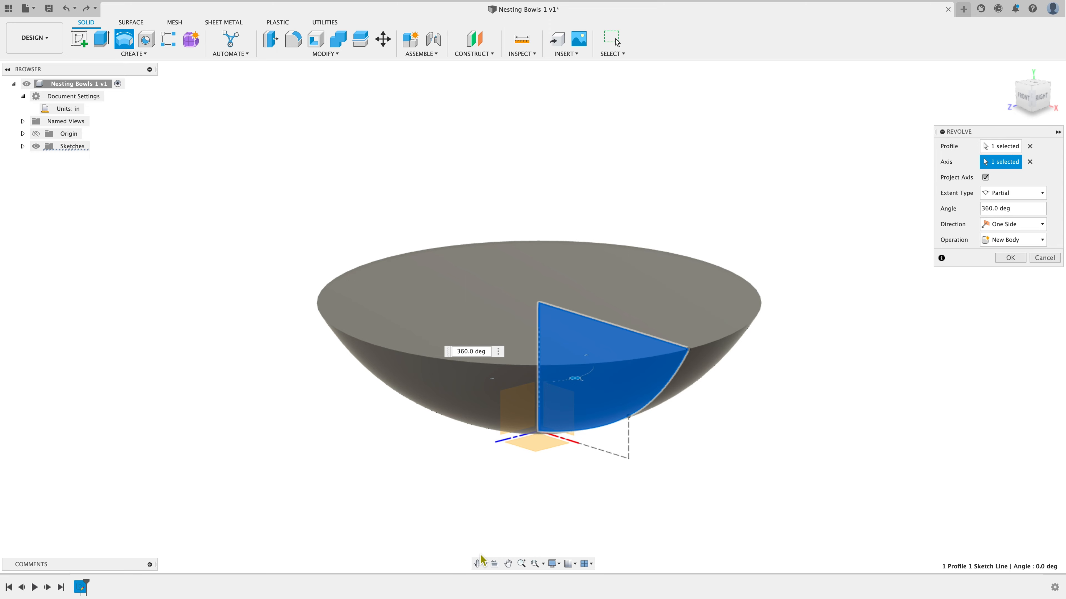
{"action": "left_click", "coordinate": [478, 564]}
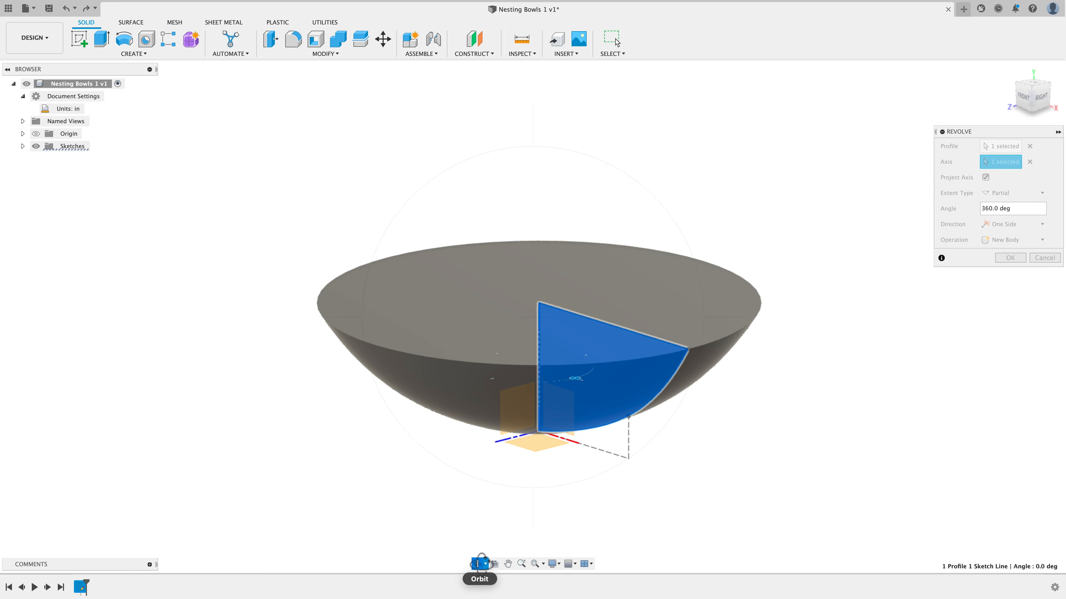
{"action": "mouse_move", "coordinate": [744, 408]}
{"action": "left_mouse_down"}
{"action": "mouse_move", "coordinate": [706, 431]}
{"action": "mouse_move", "coordinate": [765, 405]}
{"action": "mouse_move", "coordinate": [778, 347]}
{"action": "mouse_move", "coordinate": [753, 416]}
{"action": "left_mouse_up"}
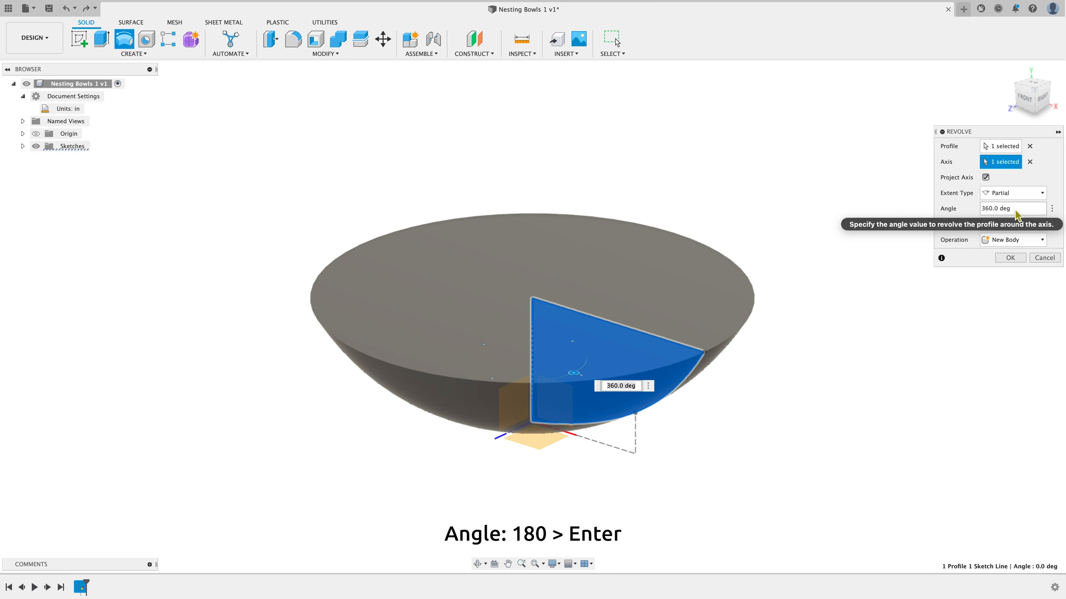
{"action": "left_click", "coordinate": [1016, 209]}
{"action": "type", "text": "180"}
{"action": "key", "text": "Return"}
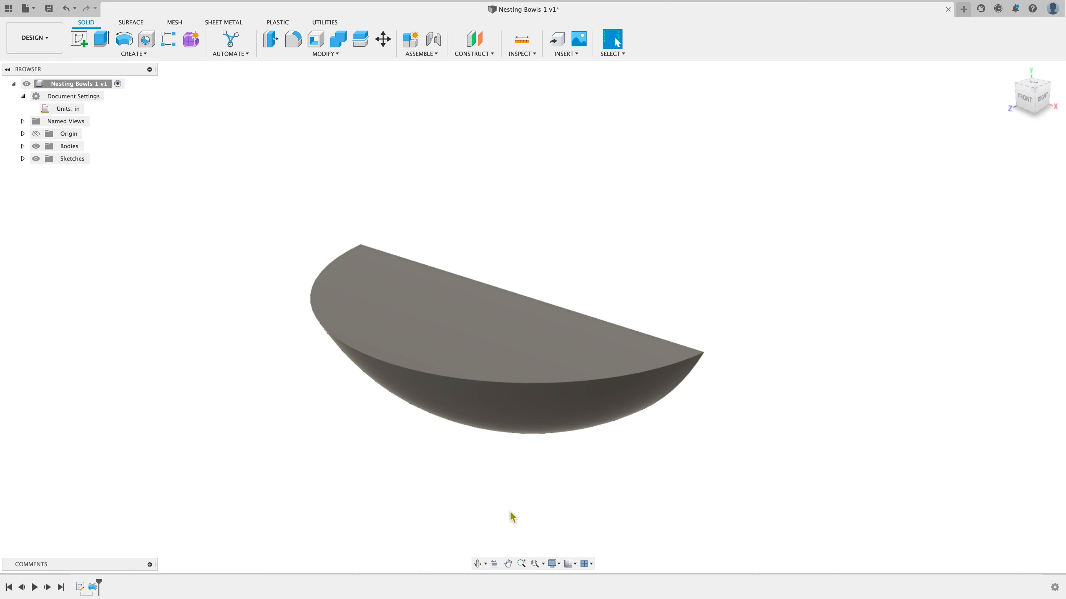
Edit the revolve feature and change its angle to 360 deg
{"action": "left_click", "coordinate": [477, 561]}
{"action": "left_click_drag", "start_coordinate": [640, 493], "coordinate": [678, 476]}
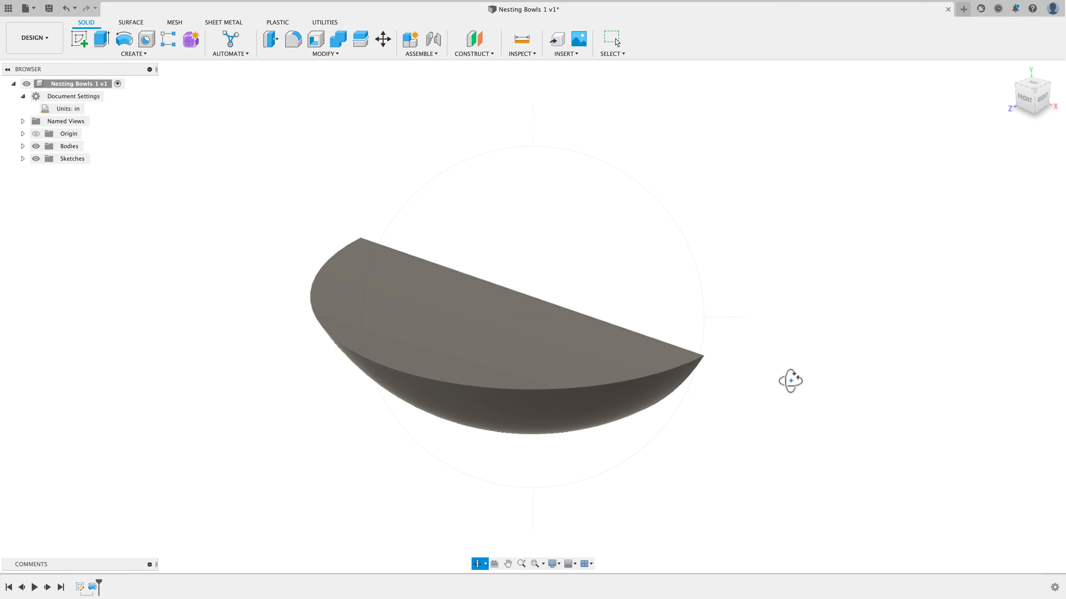
{"action": "key", "text": "Escape"}
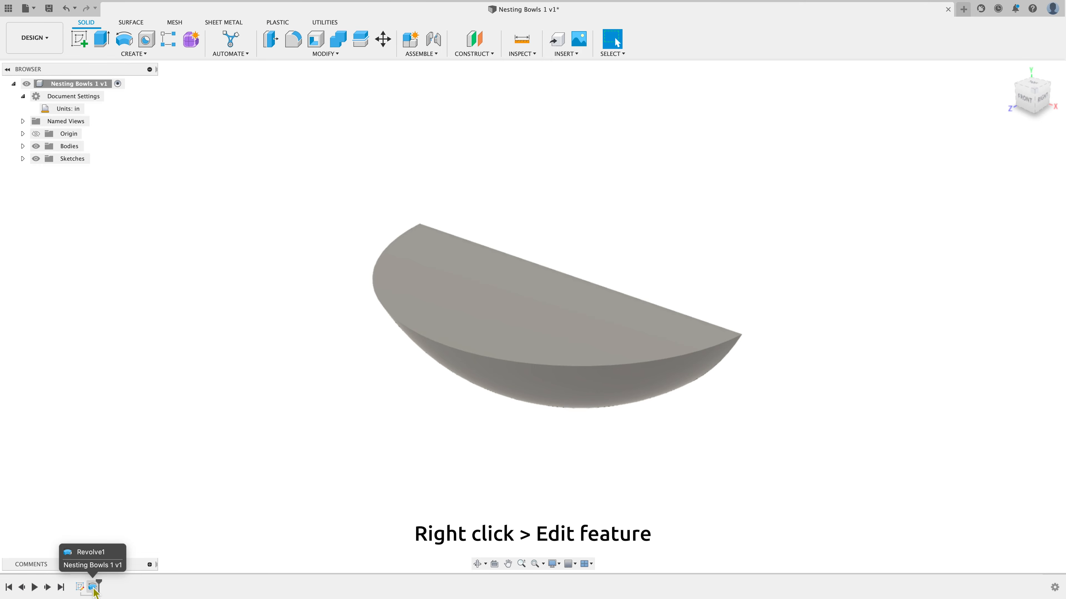
{"action": "right_click", "coordinate": [94, 588]}
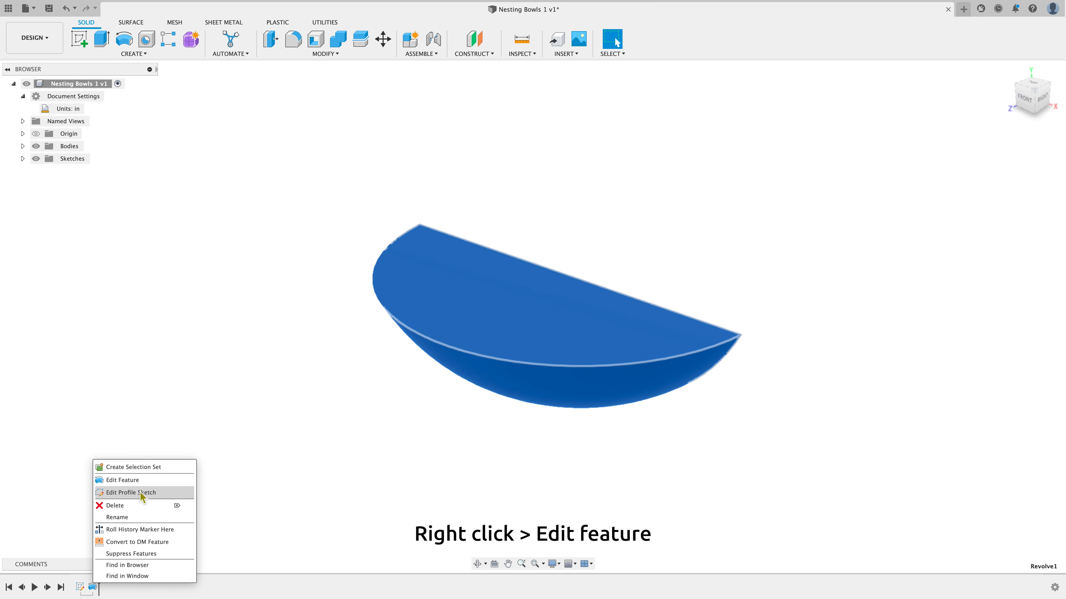
{"action": "left_click", "coordinate": [150, 482]}
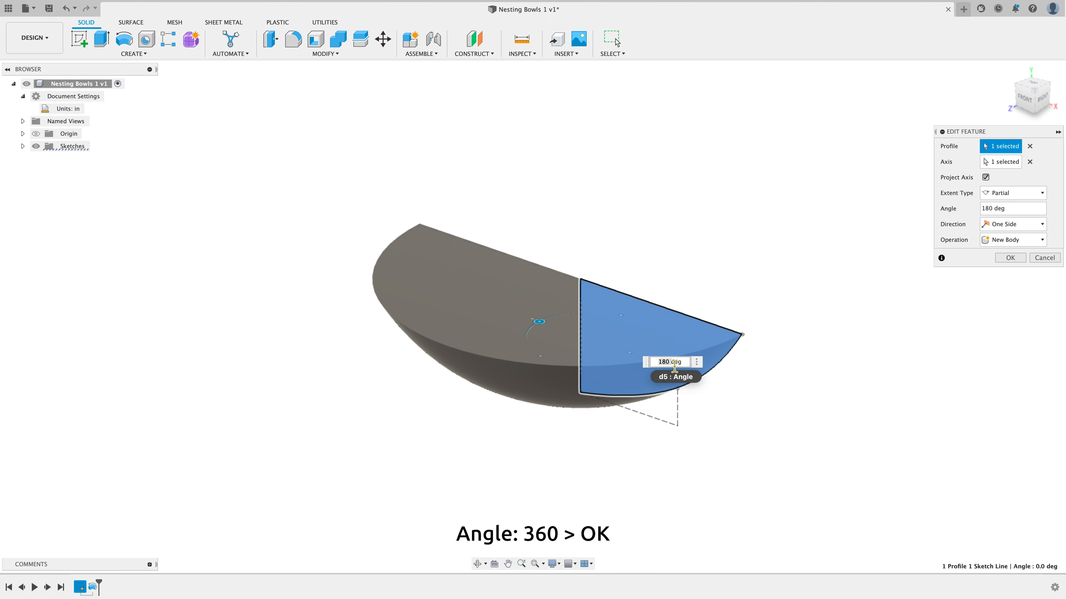
{"action": "key", "text": "BackSpace"}
{"action": "type", "text": "360"}
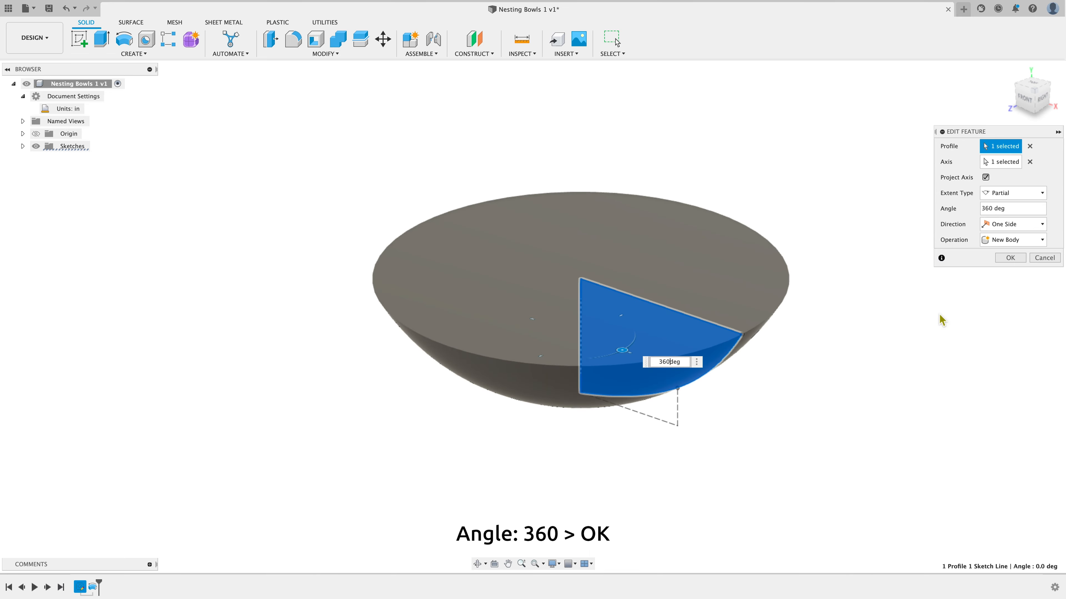
{"action": "left_click", "coordinate": [1009, 258]}
{"action": "left_click", "coordinate": [958, 307]}
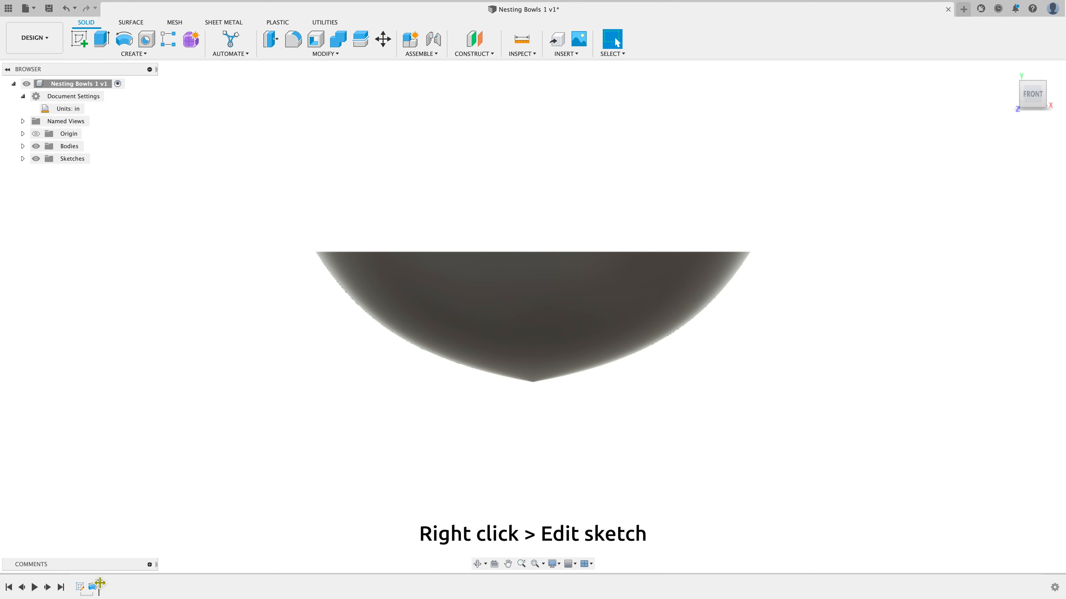
Reopen the profile sketch for editing and convert the vertical 3 in line into a construction line
{"action": "left_click", "coordinate": [80, 588]}
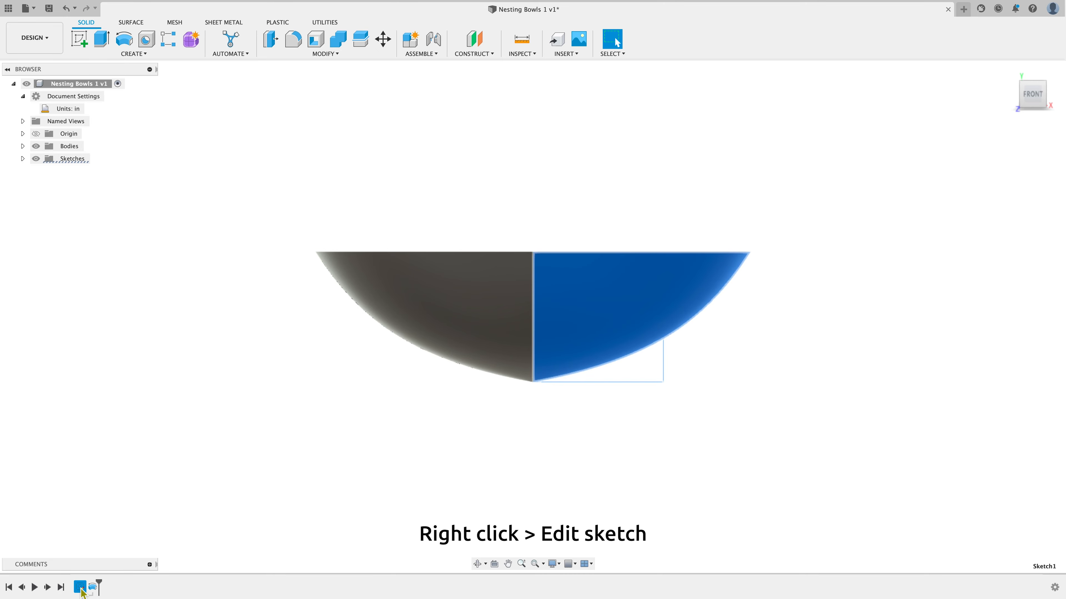
{"action": "right_click", "coordinate": [81, 591]}
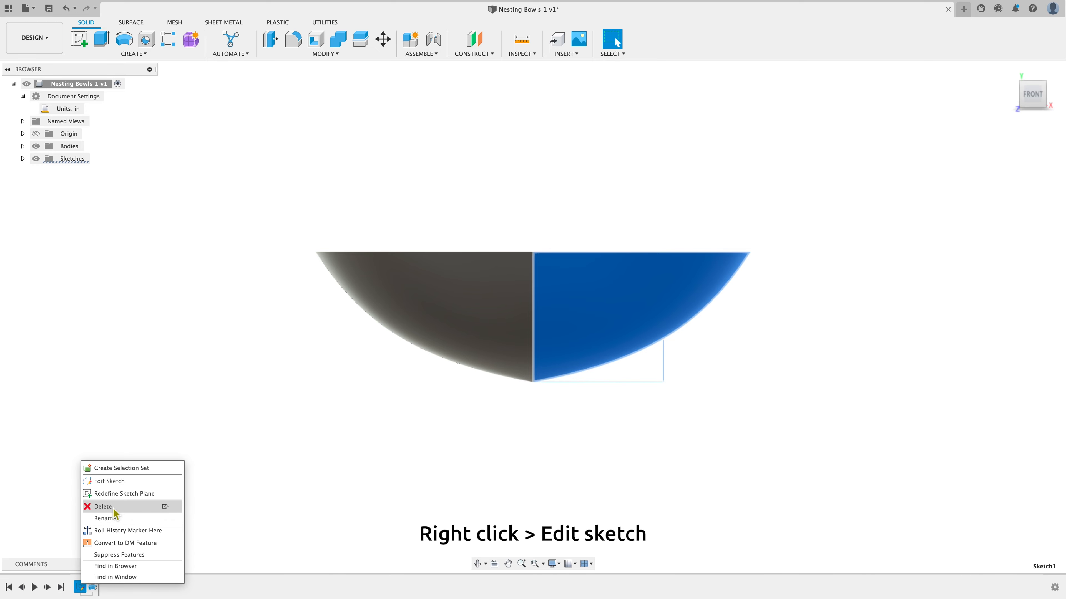
{"action": "left_click", "coordinate": [120, 481]}
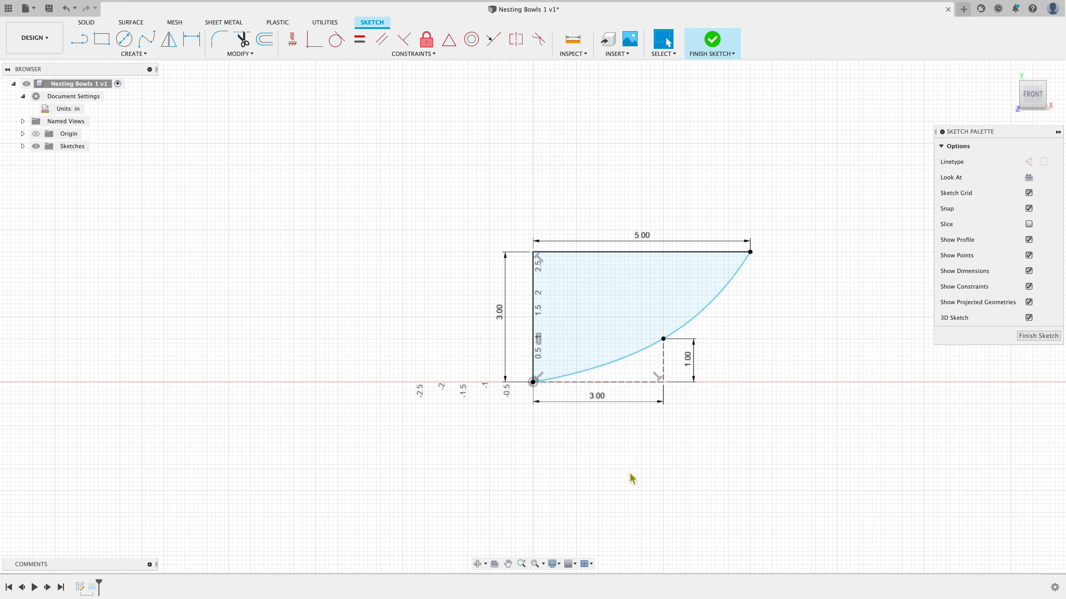
{"action": "scroll", "coordinate": [844, 403], "scroll_direction": "down", "scroll_amount": 1}
{"action": "scroll", "coordinate": [864, 355], "scroll_direction": "up", "scroll_amount": 3}
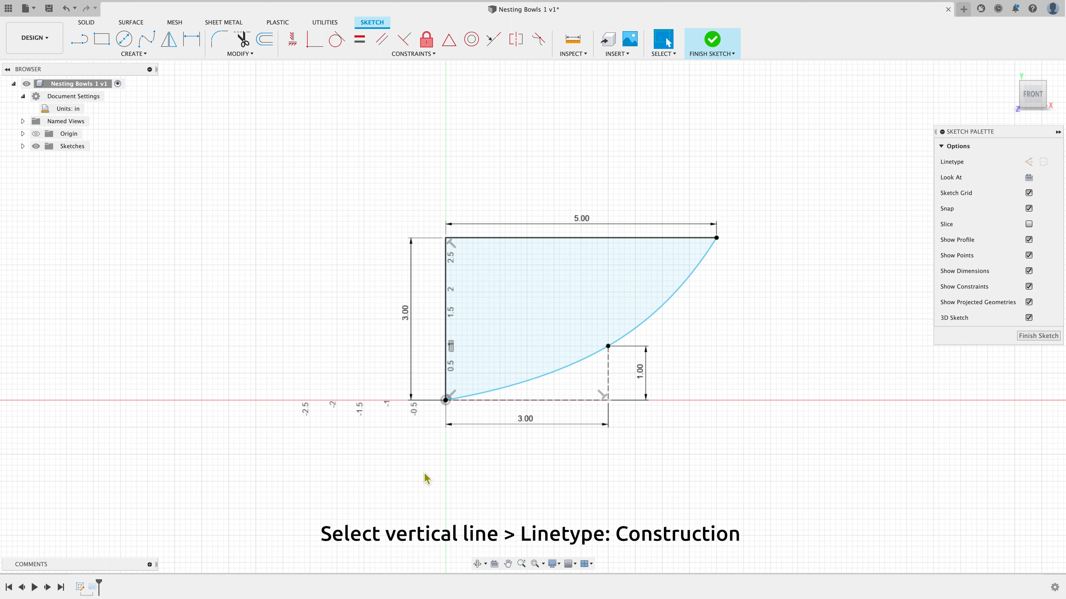
{"action": "left_click", "coordinate": [448, 378]}
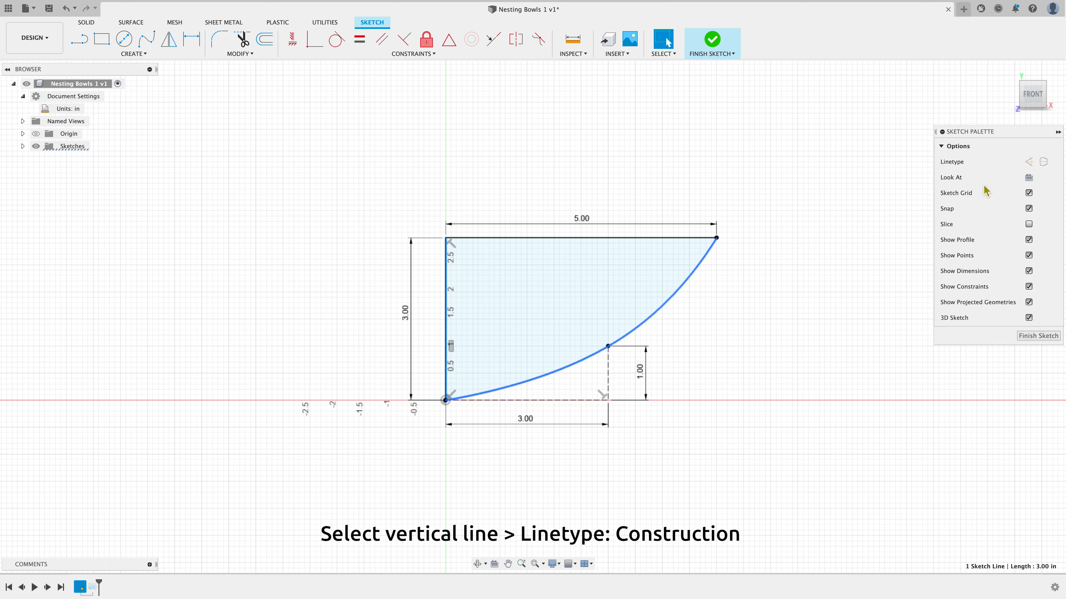
{"action": "left_click", "coordinate": [1029, 162]}
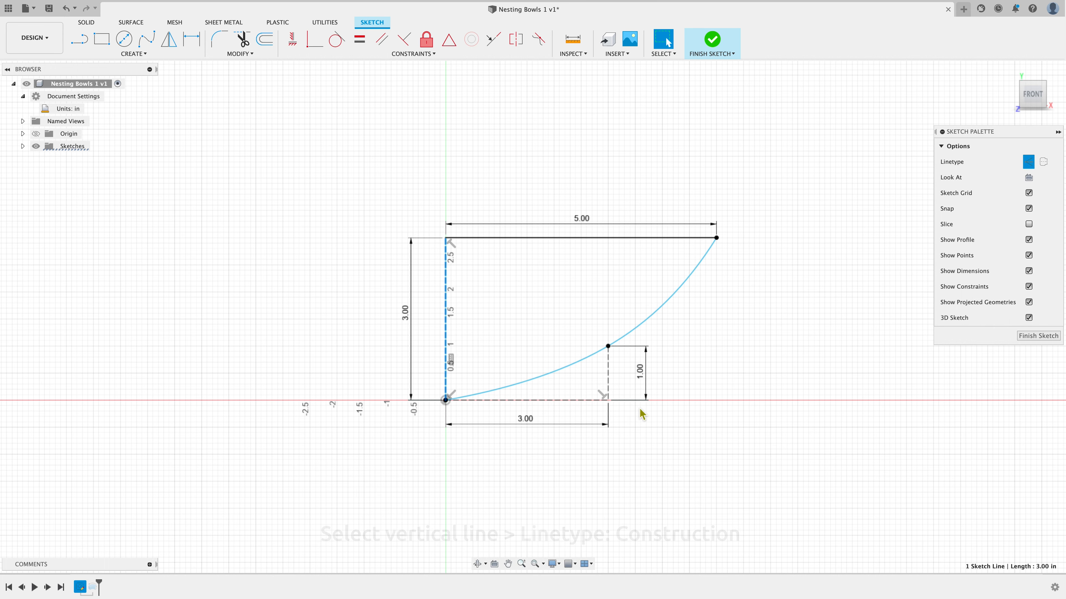
Draw lines from the origin about 0.5 in left, up 3 in to the top, and right to the construction line's top end
{"action": "scroll", "coordinate": [399, 452], "scroll_direction": "up", "scroll_amount": 1}
{"action": "scroll", "coordinate": [400, 452], "scroll_direction": "up", "scroll_amount": 3}
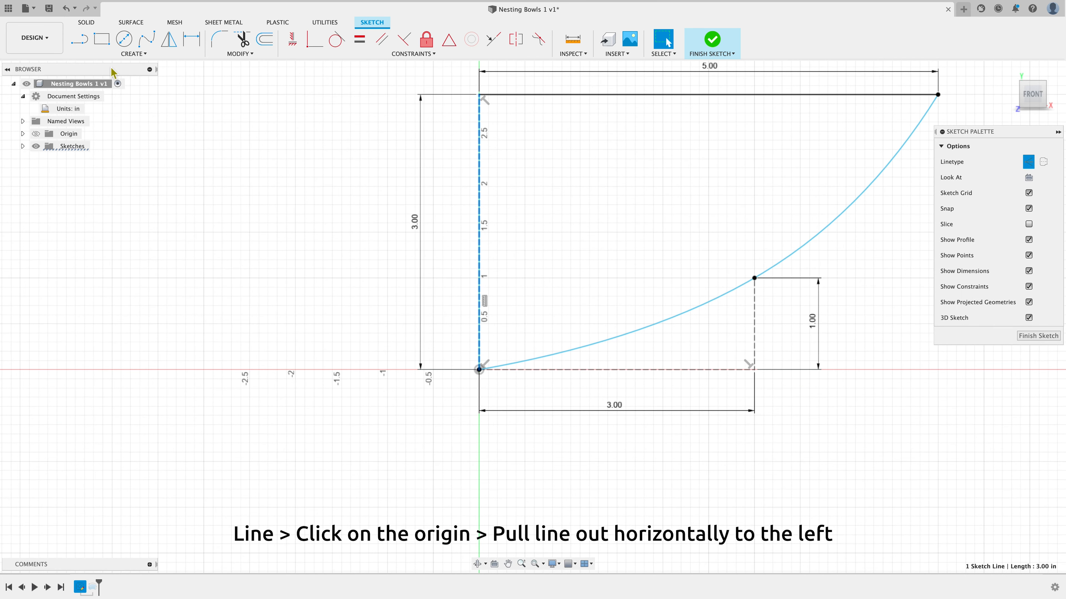
{"action": "left_click", "coordinate": [78, 39]}
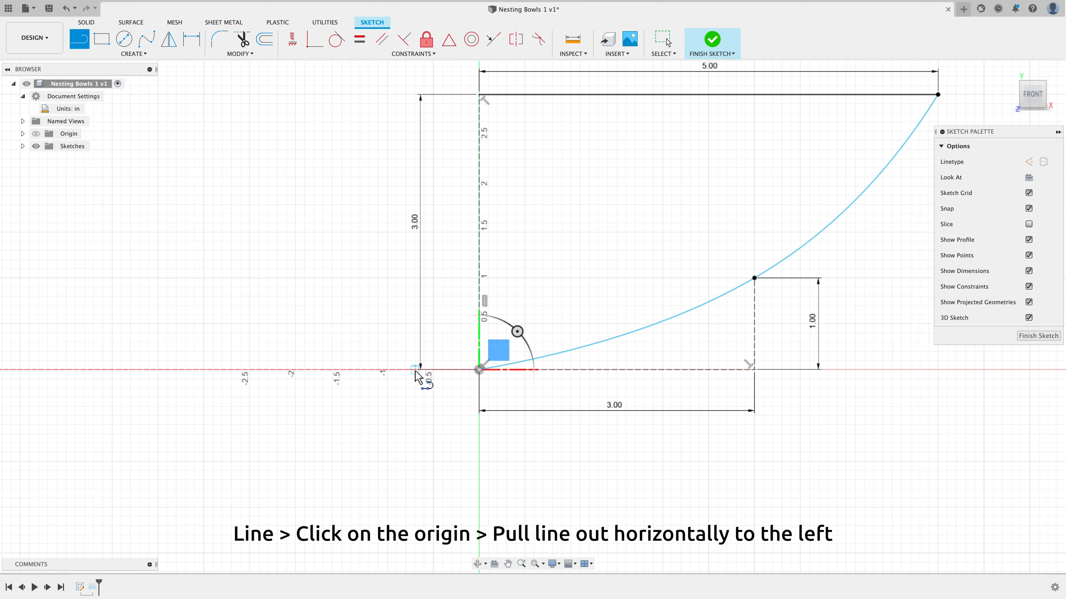
{"action": "left_click", "coordinate": [478, 371]}
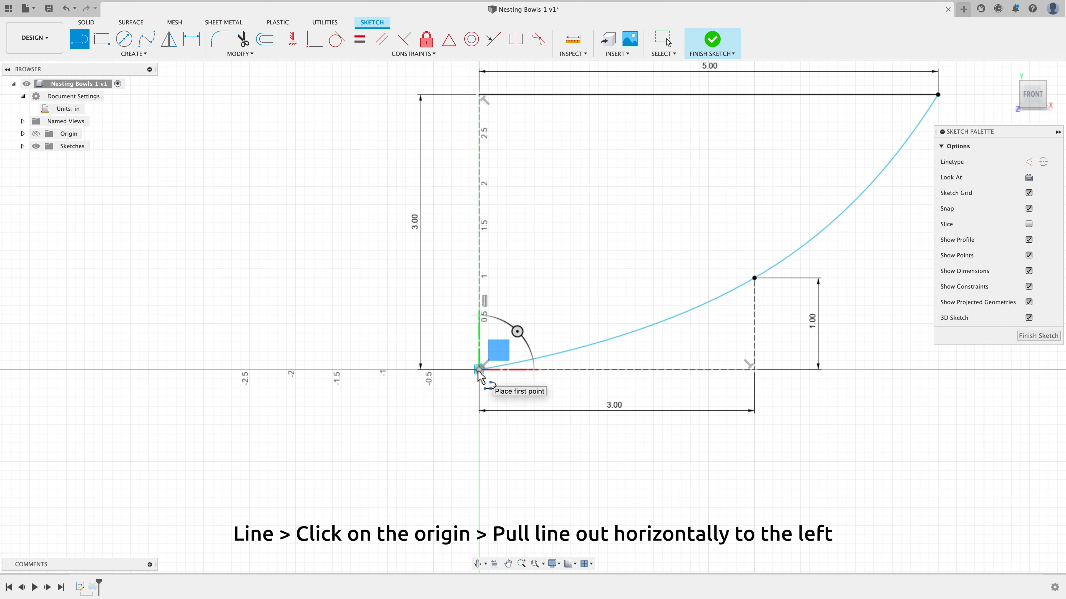
{"action": "left_click", "coordinate": [433, 370]}
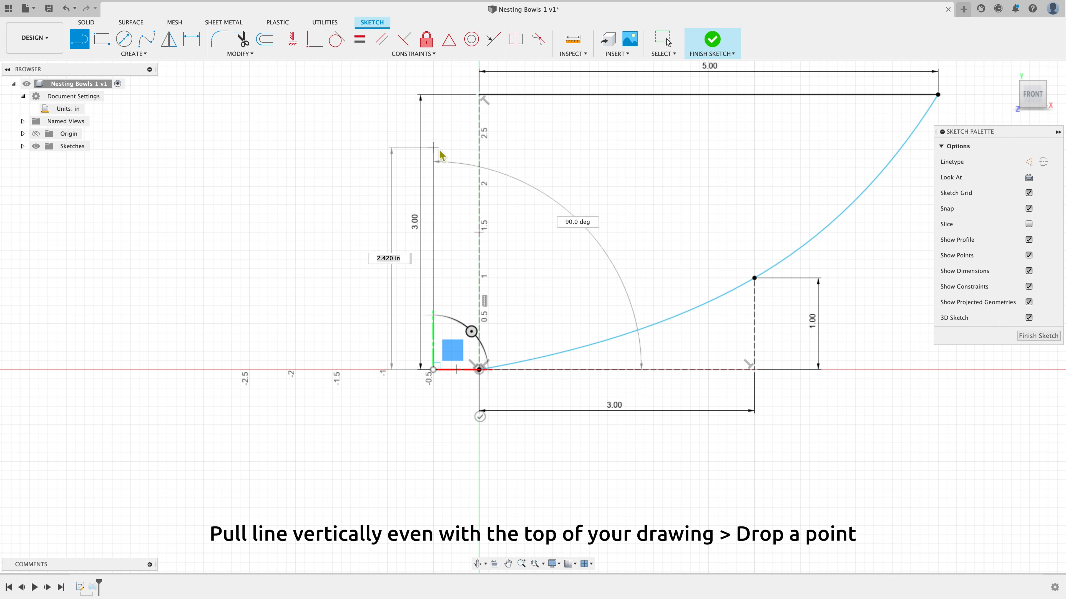
{"action": "left_click", "coordinate": [433, 95]}
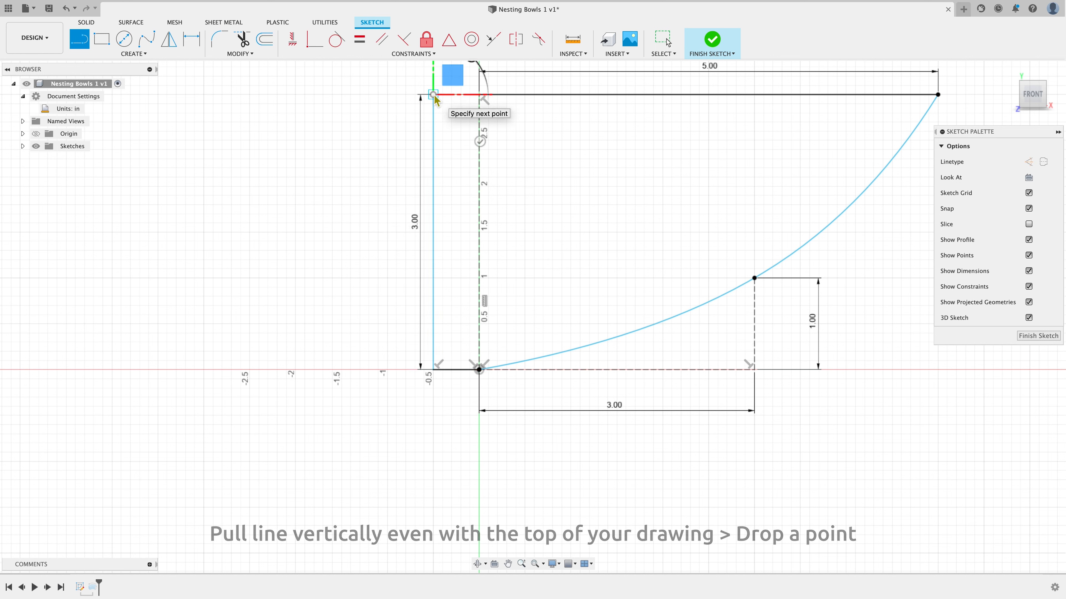
{"action": "left_click", "coordinate": [482, 97]}
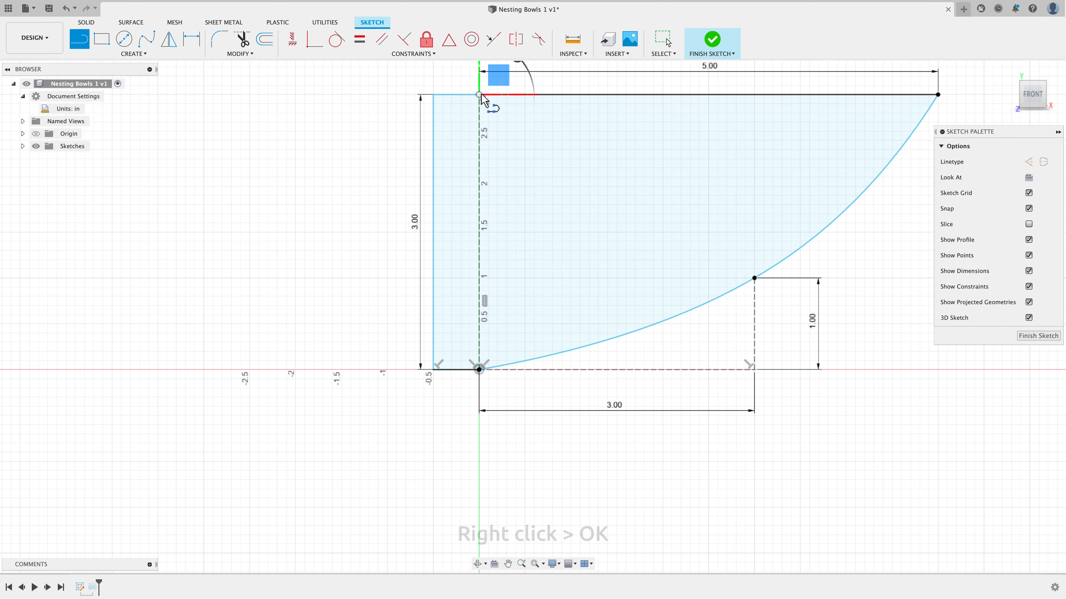
{"action": "right_click", "coordinate": [239, 140]}
{"action": "left_click", "coordinate": [272, 145]}
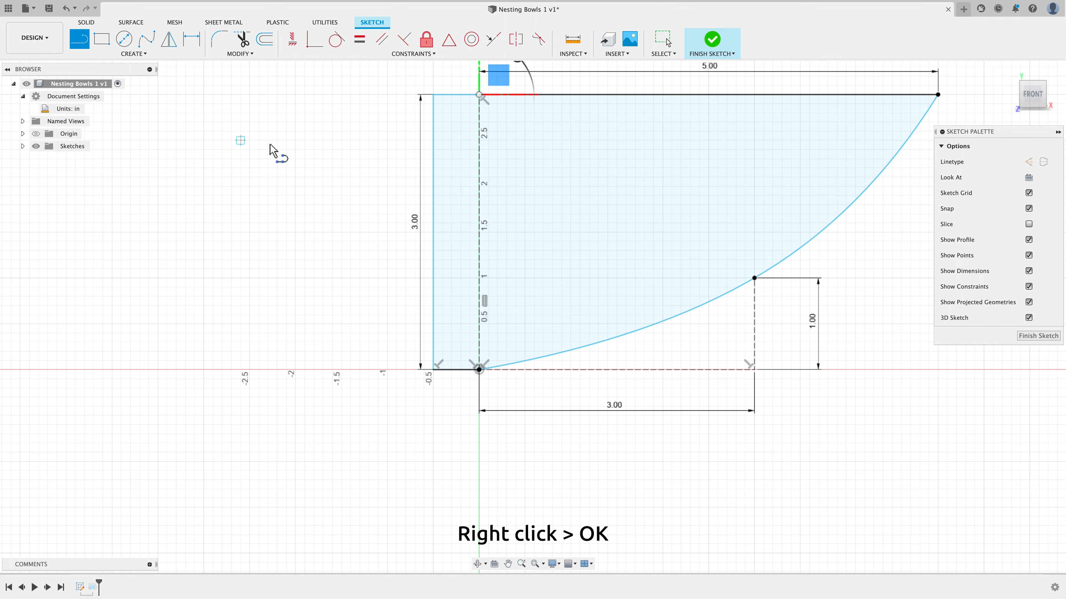
Dimension the short bottom line left of the origin as 0.5 in
{"action": "left_click", "coordinate": [194, 47]}
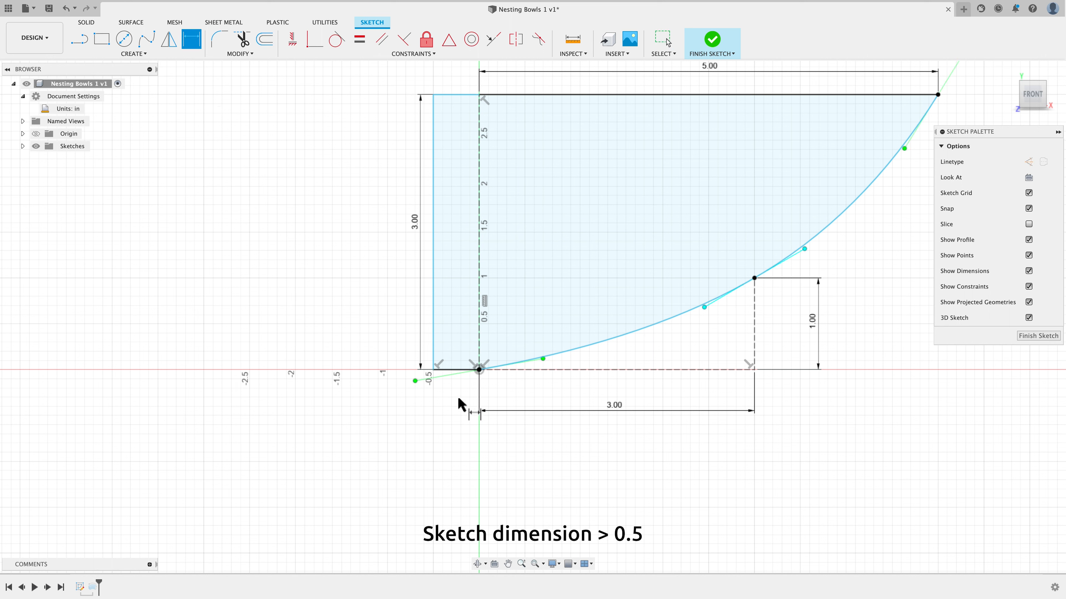
{"action": "left_click", "coordinate": [458, 370]}
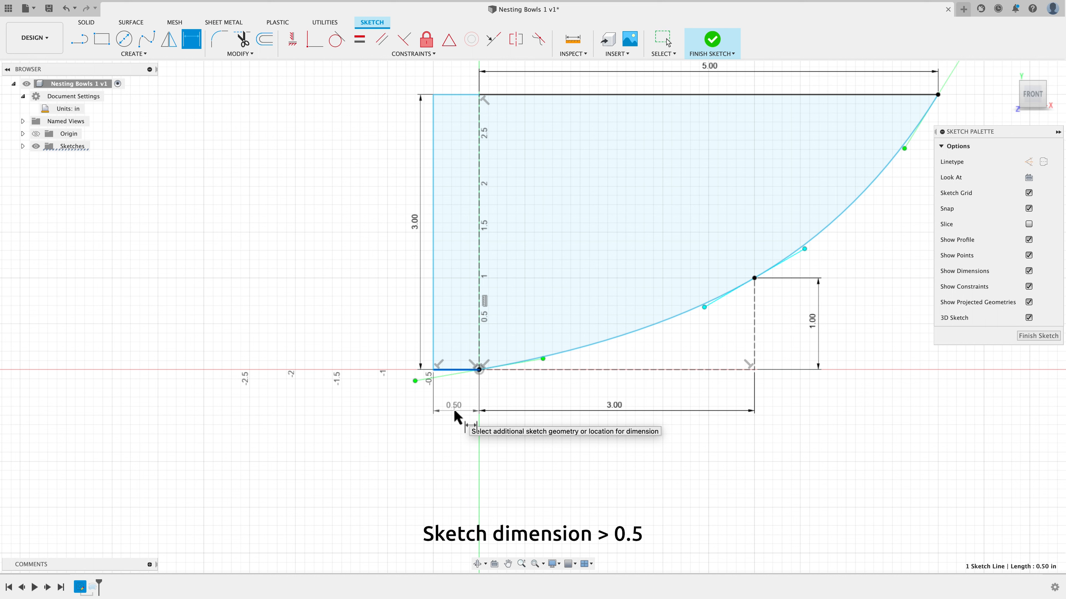
{"action": "left_click", "coordinate": [453, 409]}
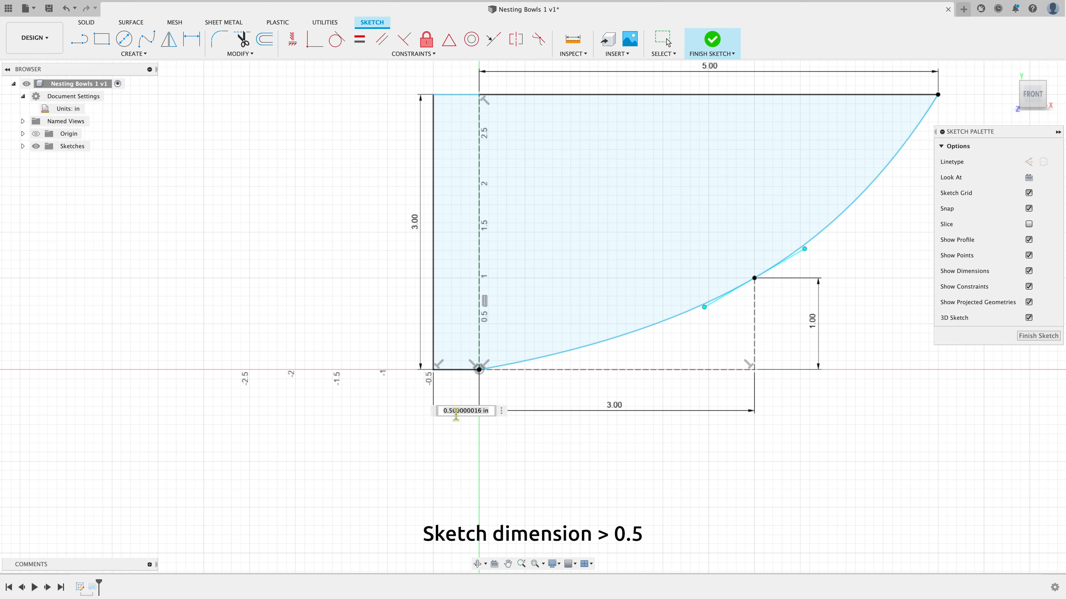
{"action": "key", "text": "BackSpace"}
{"action": "type", "text": ".5"}
{"action": "key", "text": "Return"}
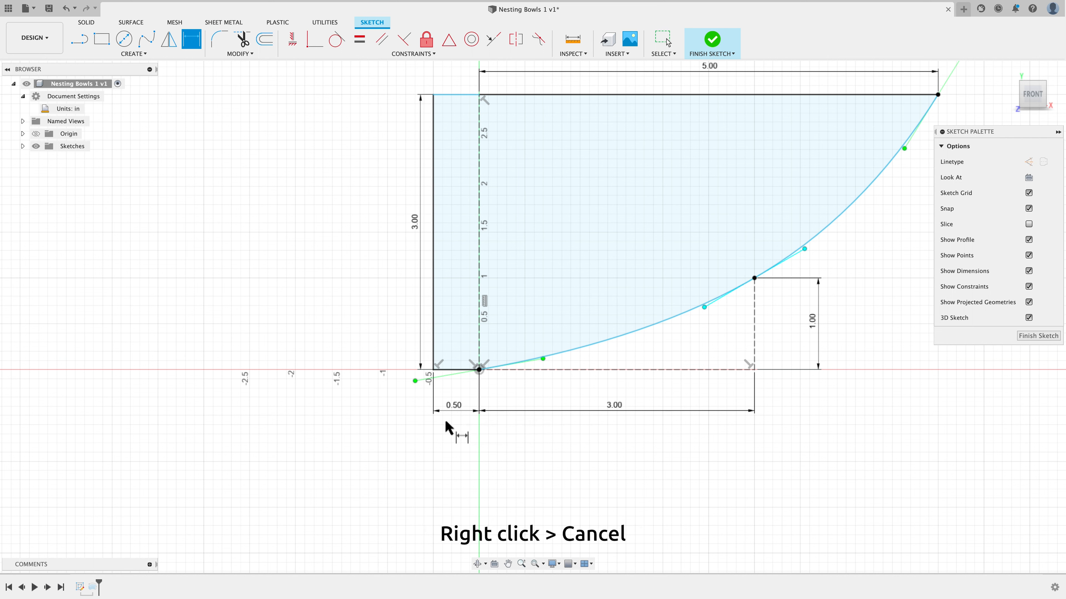
{"action": "right_click", "coordinate": [376, 442]}
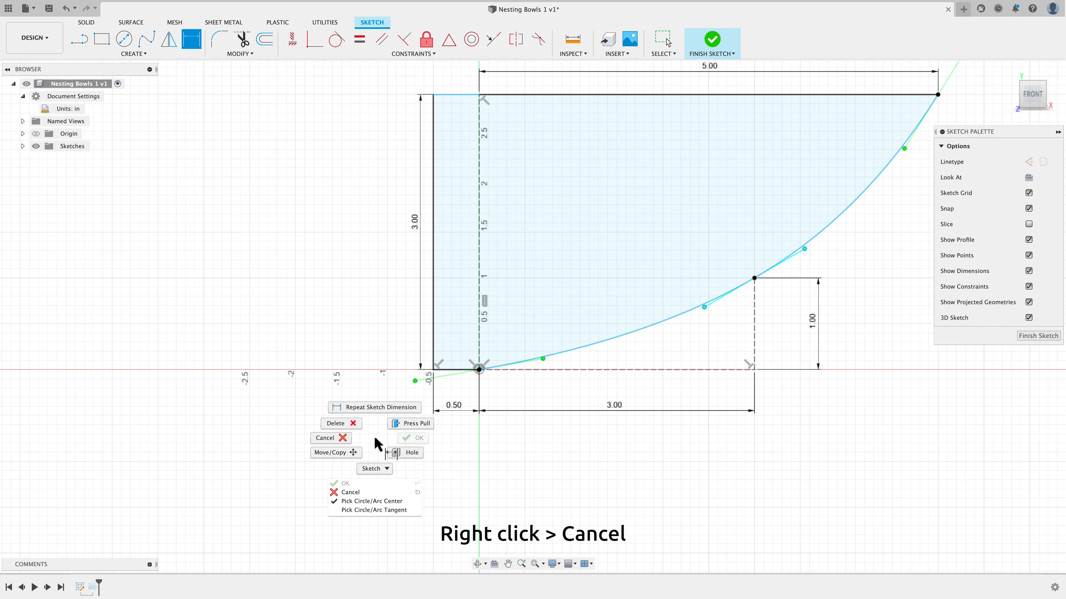
{"action": "left_click", "coordinate": [329, 438]}
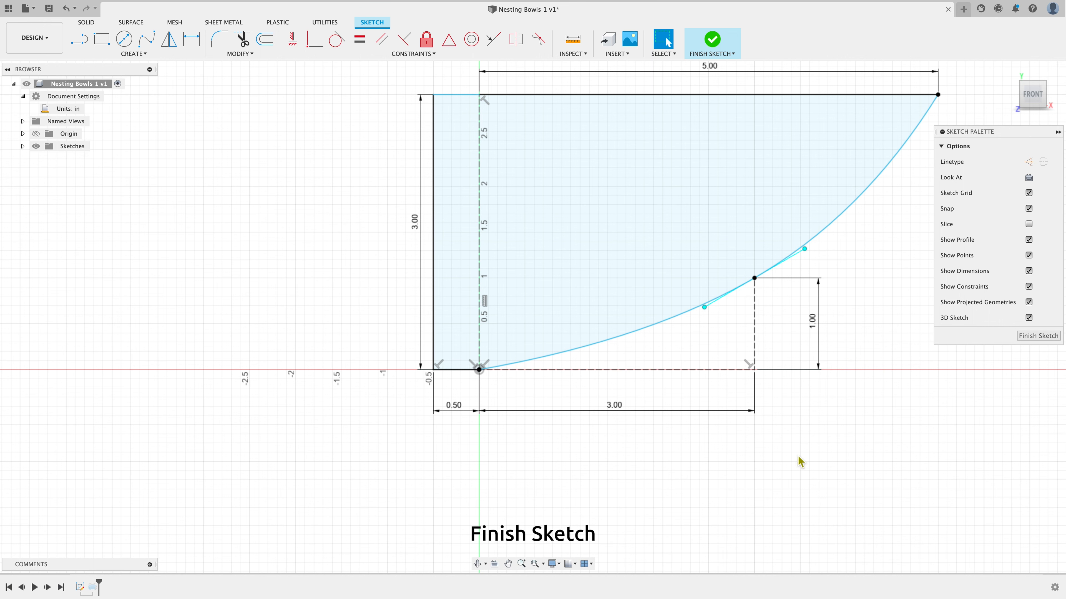
Finish the sketch and edit the revolve to use the profile's outer vertical line as its axis
{"action": "left_click", "coordinate": [1038, 338]}
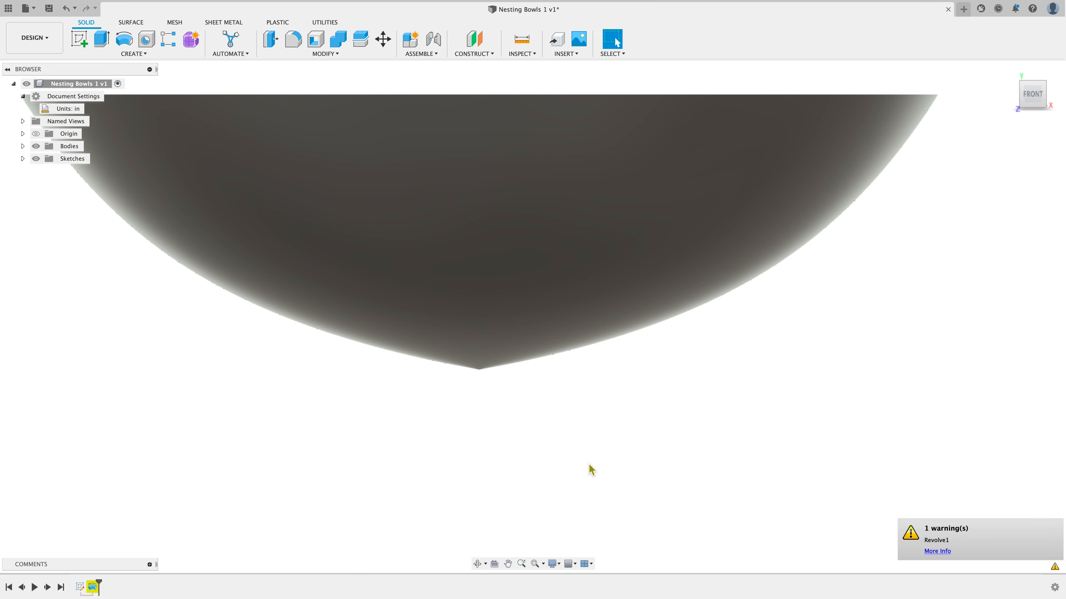
{"action": "scroll", "coordinate": [587, 470], "scroll_direction": "down", "scroll_amount": 5}
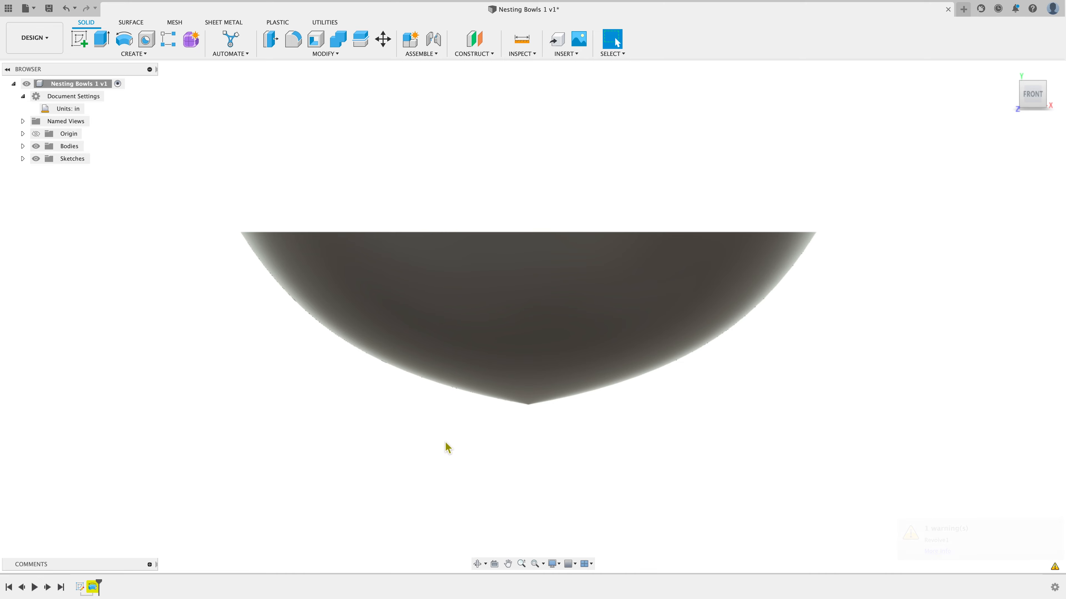
{"action": "left_click", "coordinate": [93, 588]}
{"action": "right_click", "coordinate": [96, 592]}
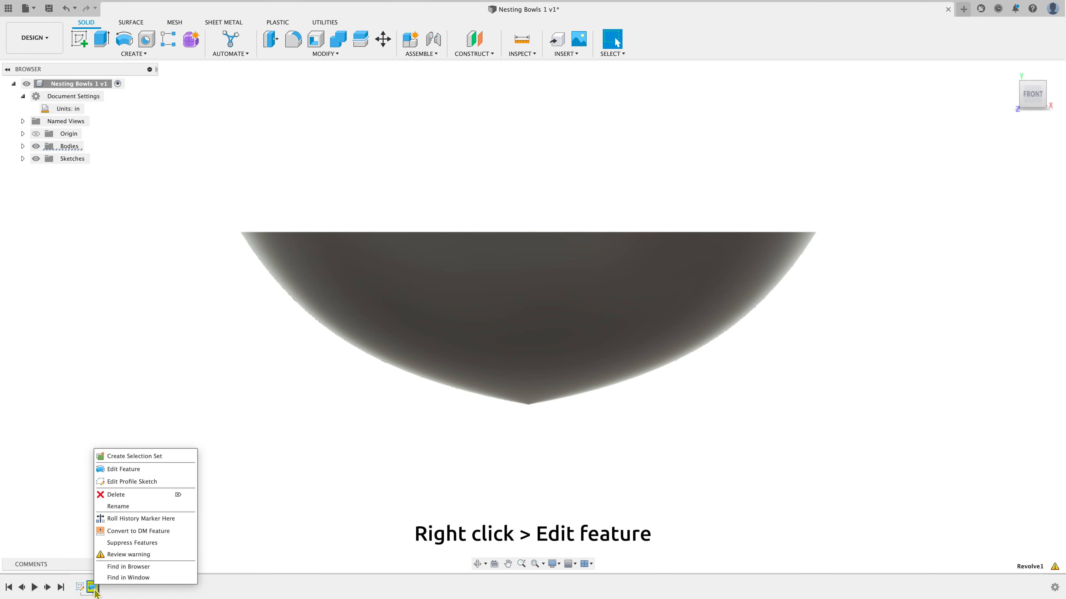
{"action": "left_click", "coordinate": [142, 473]}
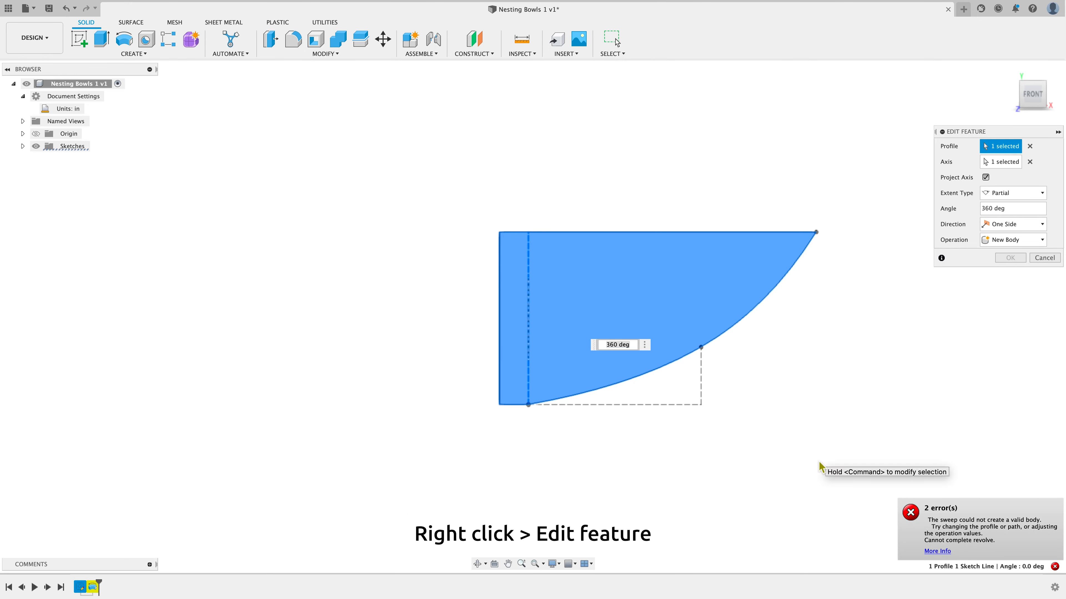
{"action": "left_click", "coordinate": [992, 167]}
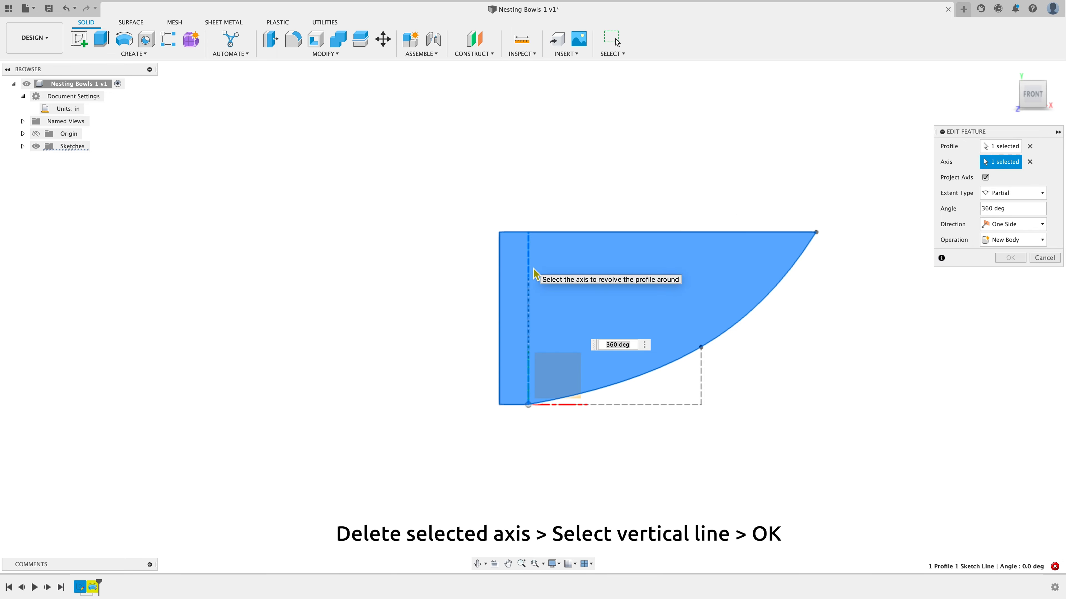
{"action": "left_click", "coordinate": [1030, 162]}
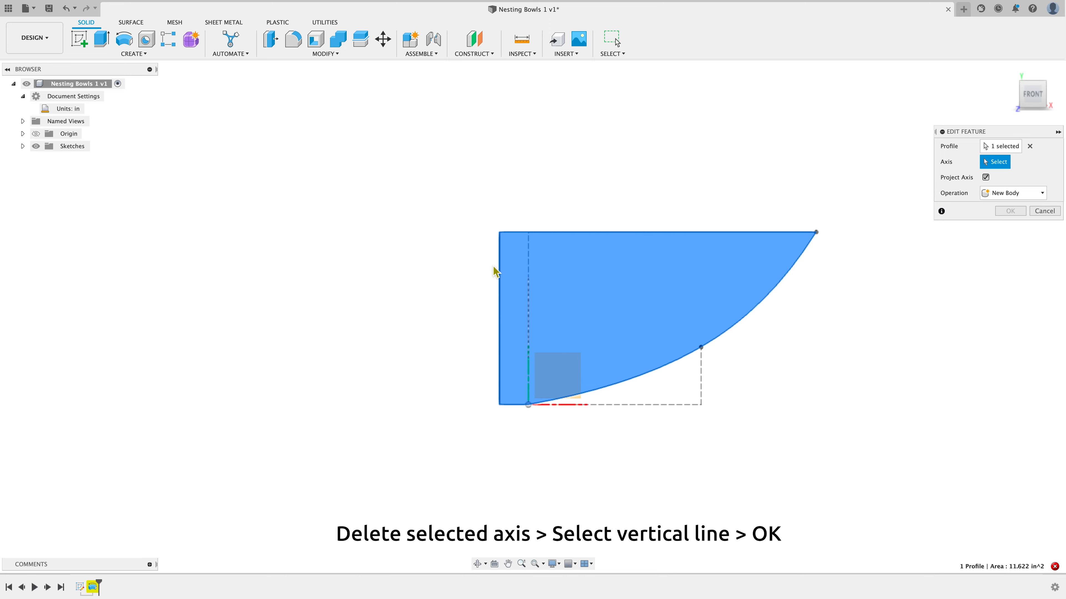
{"action": "left_click", "coordinate": [501, 266]}
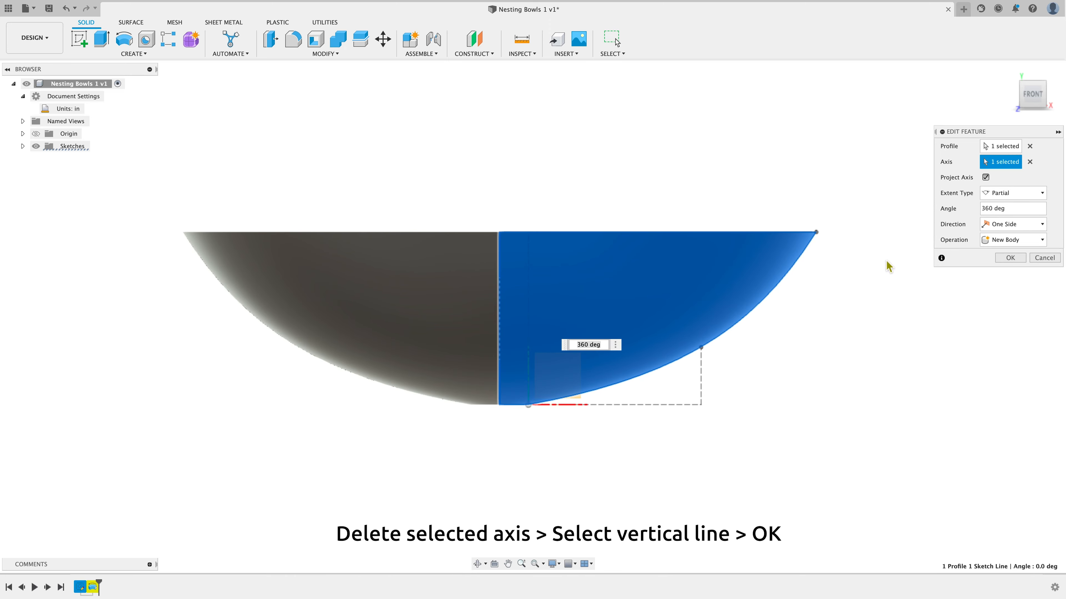
{"action": "left_click", "coordinate": [1011, 259]}
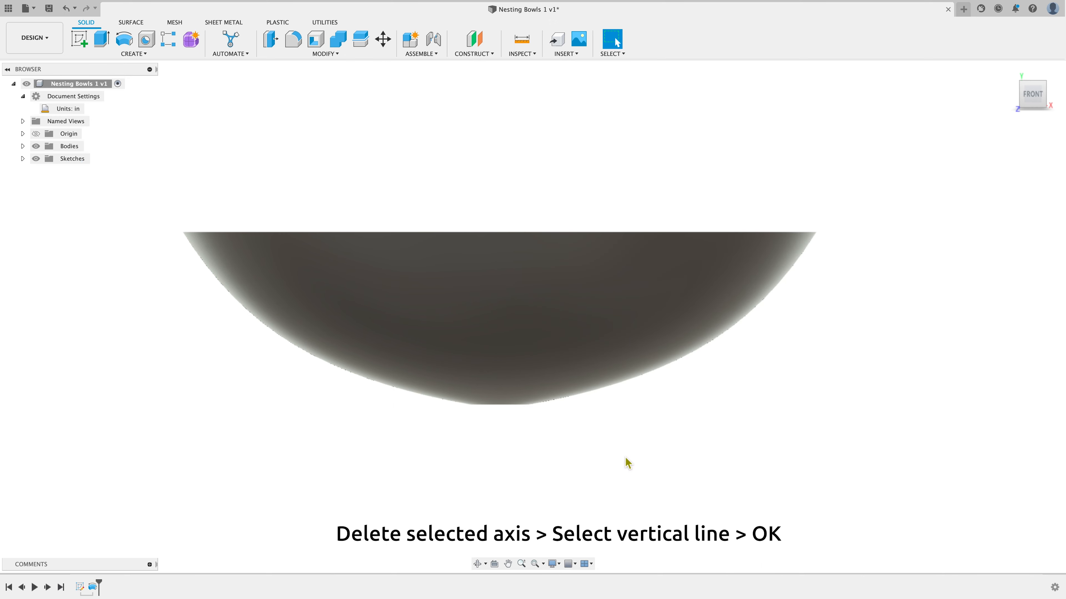
Start a Shell on the bowl, removing its top face, with the direction set to Inside
{"action": "left_click", "coordinate": [477, 564]}
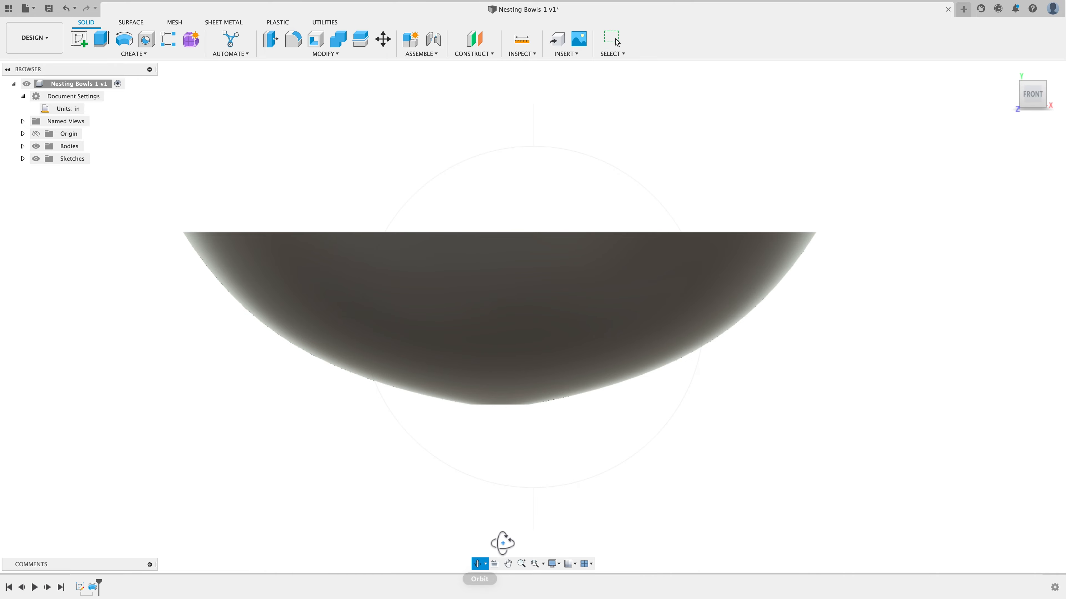
{"action": "mouse_move", "coordinate": [516, 529]}
{"action": "left_mouse_down"}
{"action": "mouse_move", "coordinate": [511, 495]}
{"action": "mouse_move", "coordinate": [511, 525]}
{"action": "left_mouse_up"}
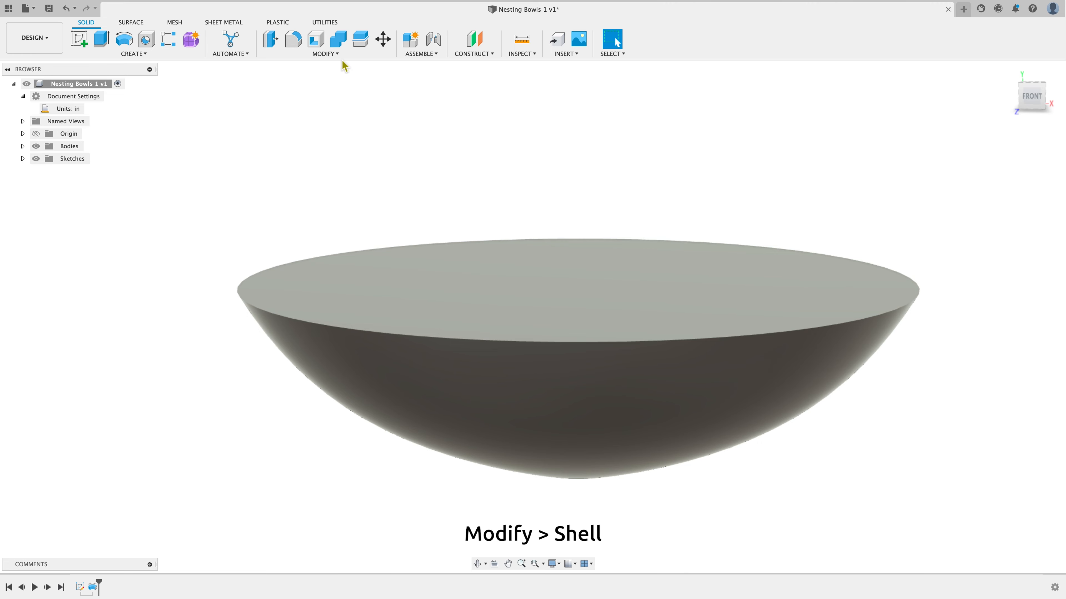
{"action": "left_click", "coordinate": [335, 54]}
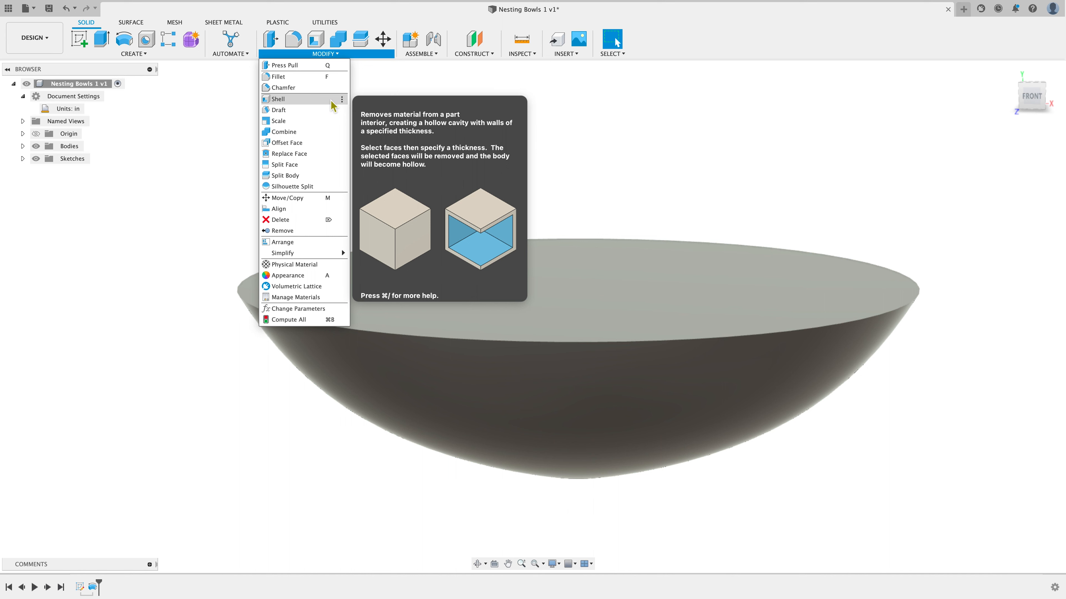
{"action": "left_click", "coordinate": [331, 102]}
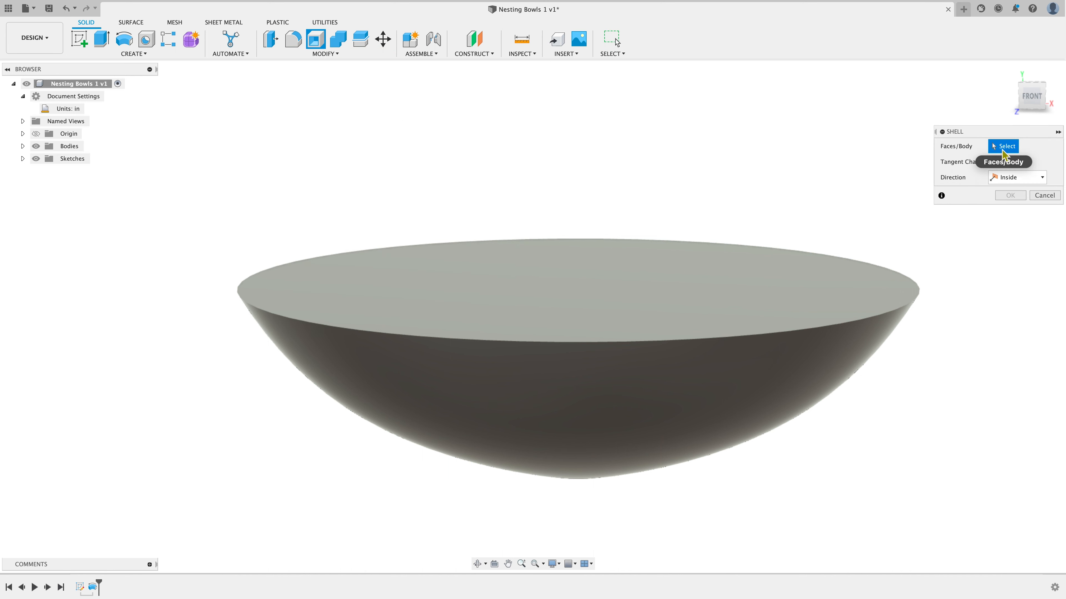
{"action": "left_click", "coordinate": [633, 302]}
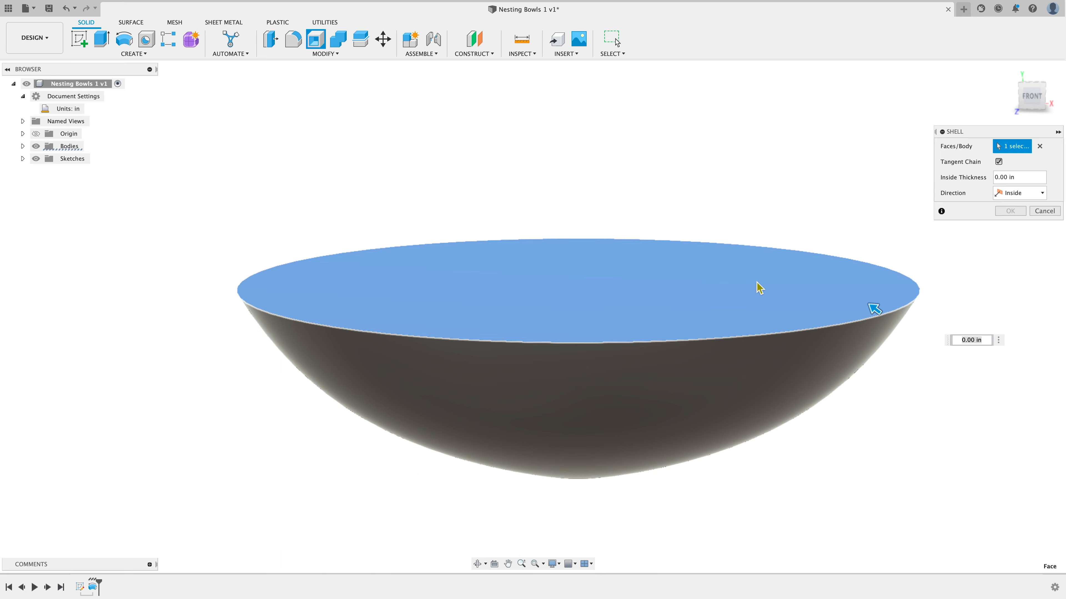
{"action": "left_click", "coordinate": [1043, 196]}
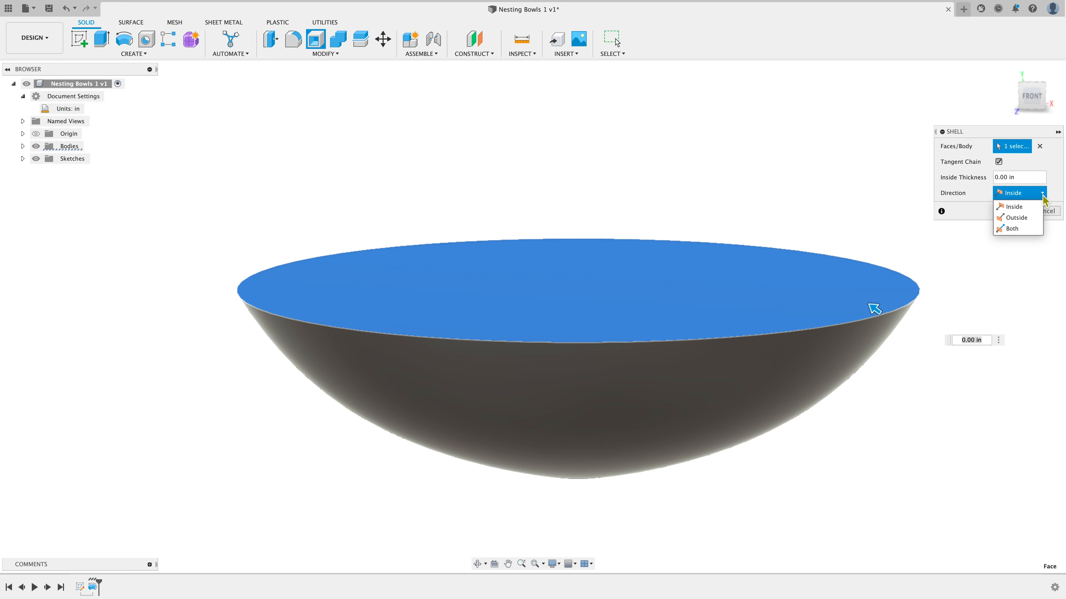
{"action": "left_click", "coordinate": [1014, 206]}
Set the shell's inside thickness to 0.25 in and confirm it
{"action": "left_click", "coordinate": [1031, 181]}
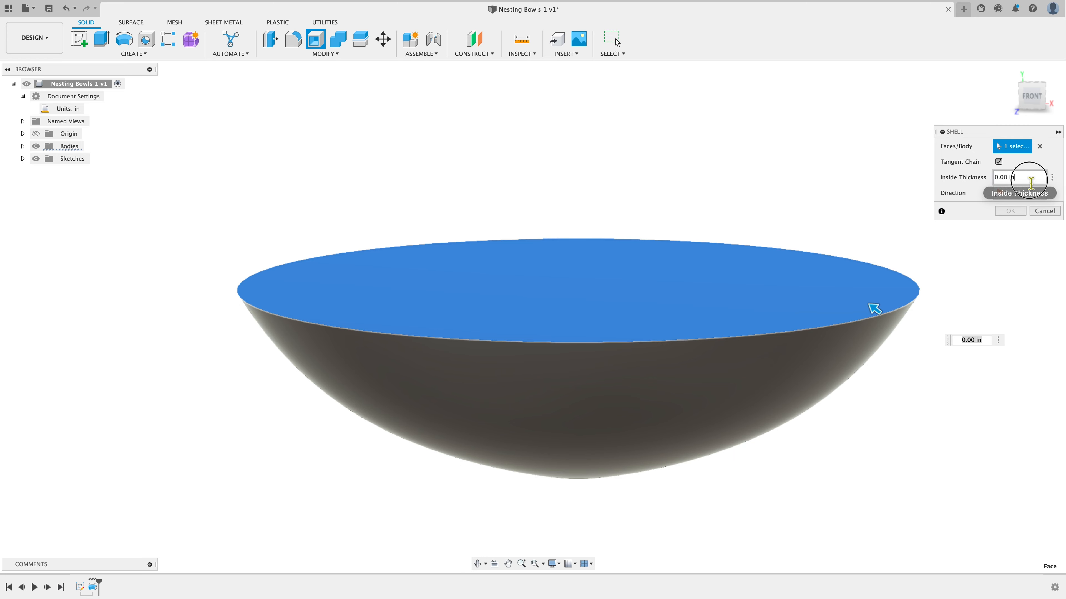
{"action": "type", "text": ".5"}
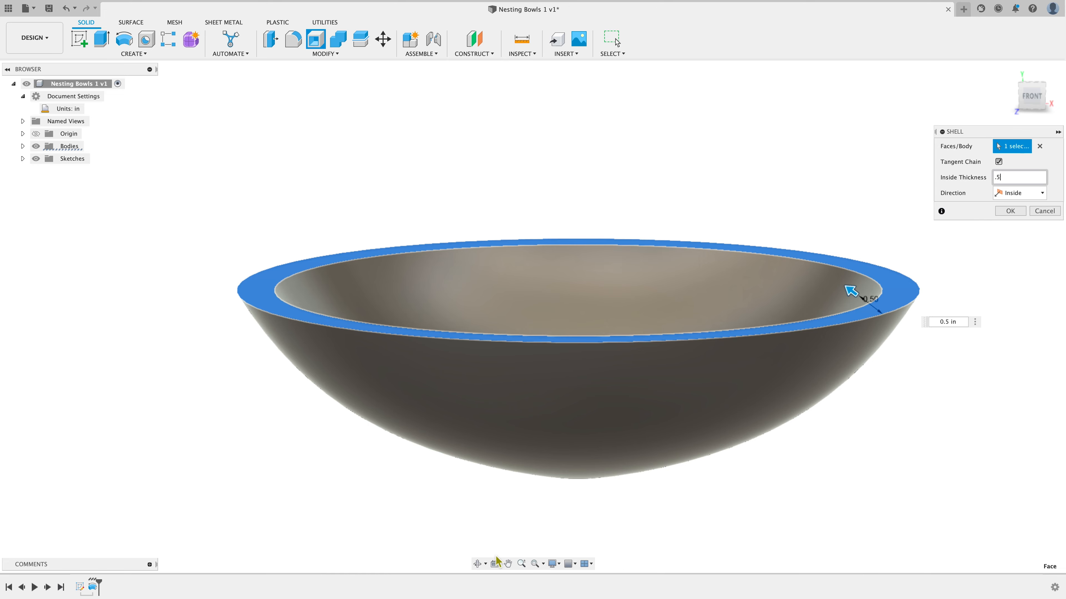
{"action": "left_click", "coordinate": [478, 564]}
{"action": "left_click_drag", "start_coordinate": [593, 483], "coordinate": [590, 400]}
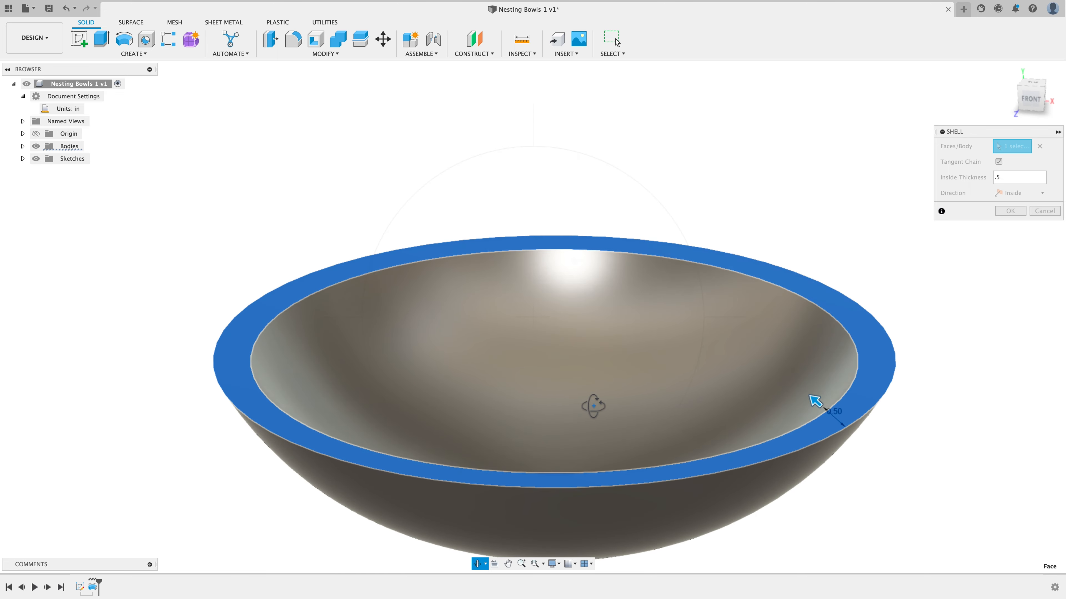
{"action": "scroll", "coordinate": [593, 407], "scroll_direction": "down", "scroll_amount": 3}
{"action": "scroll", "coordinate": [644, 539], "scroll_direction": "up", "scroll_amount": 3}
{"action": "mouse_move", "coordinate": [587, 322]}
{"action": "left_mouse_down"}
{"action": "mouse_move", "coordinate": [578, 336]}
{"action": "mouse_move", "coordinate": [587, 326]}
{"action": "left_mouse_up"}
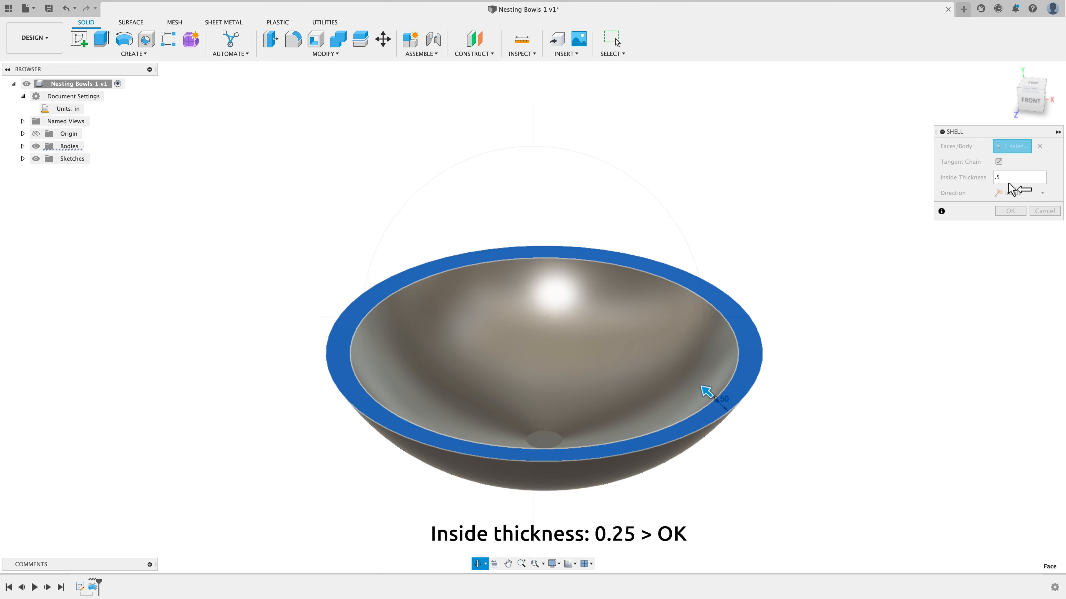
{"action": "key", "text": "Escape"}
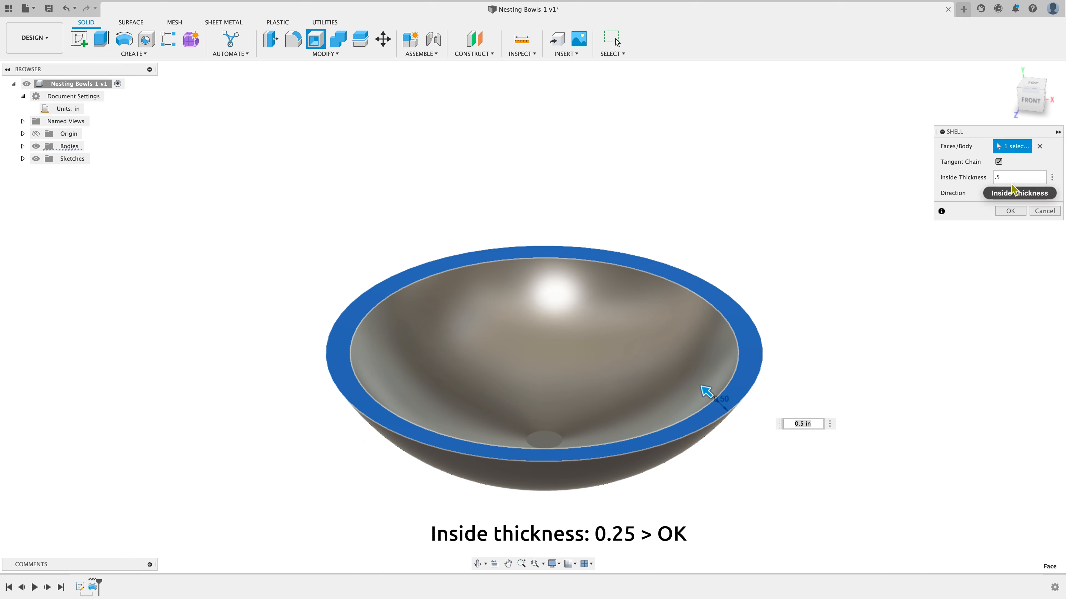
{"action": "left_click", "coordinate": [1011, 179]}
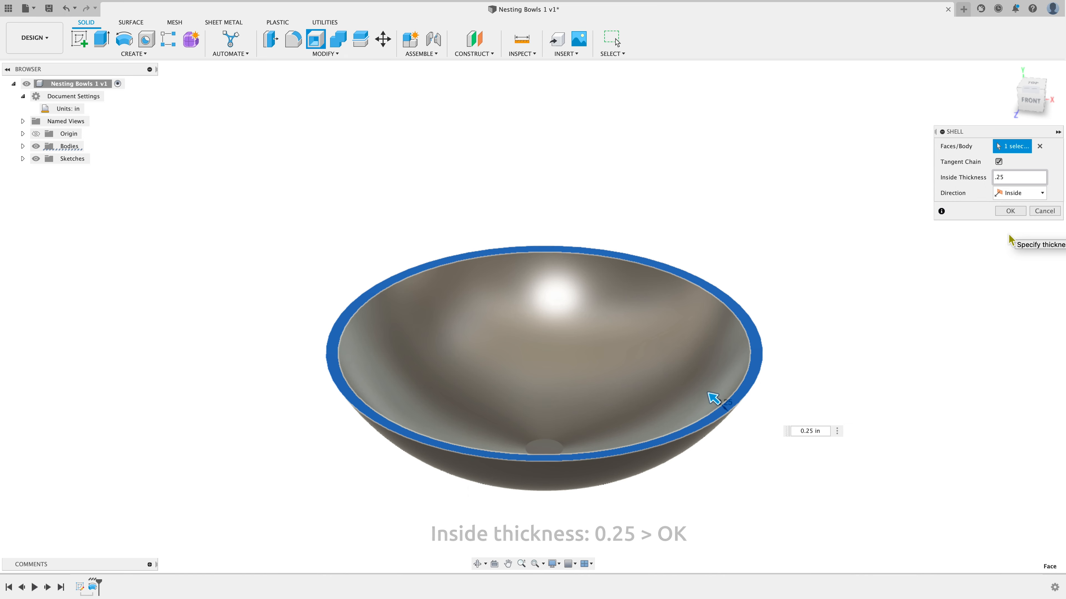
{"action": "left_click", "coordinate": [1008, 212]}
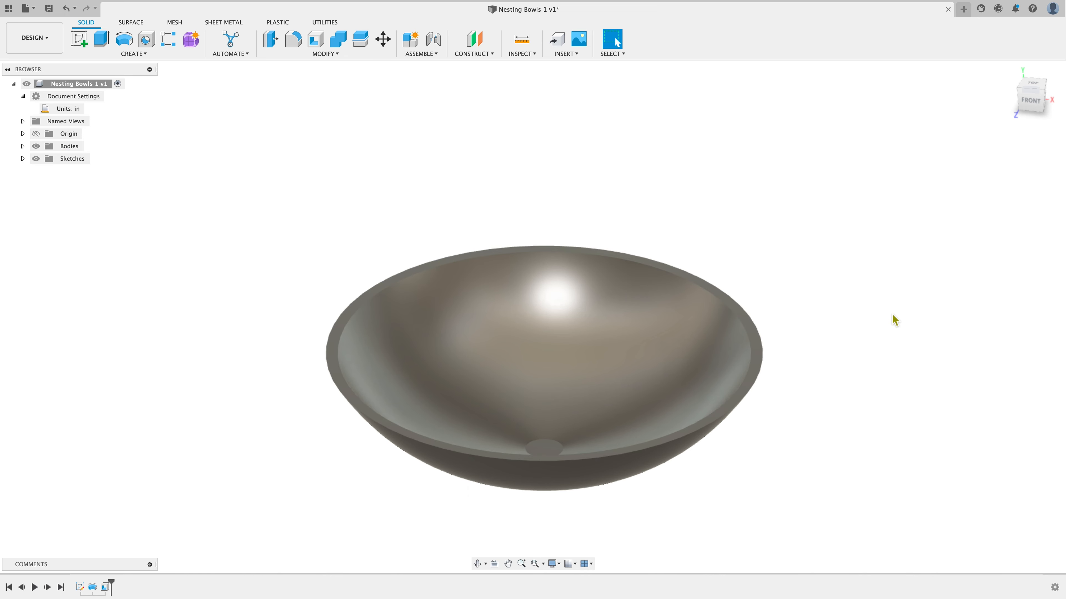
Switch to the top view and set the visual style to Shaded with Visible Edges Only
{"action": "mouse_move", "coordinate": [1031, 99]}
{"action": "left_mouse_down"}
{"action": "mouse_move", "coordinate": [1013, 105]}
{"action": "mouse_move", "coordinate": [1029, 93]}
{"action": "left_mouse_up"}
{"action": "left_click", "coordinate": [1032, 90]}
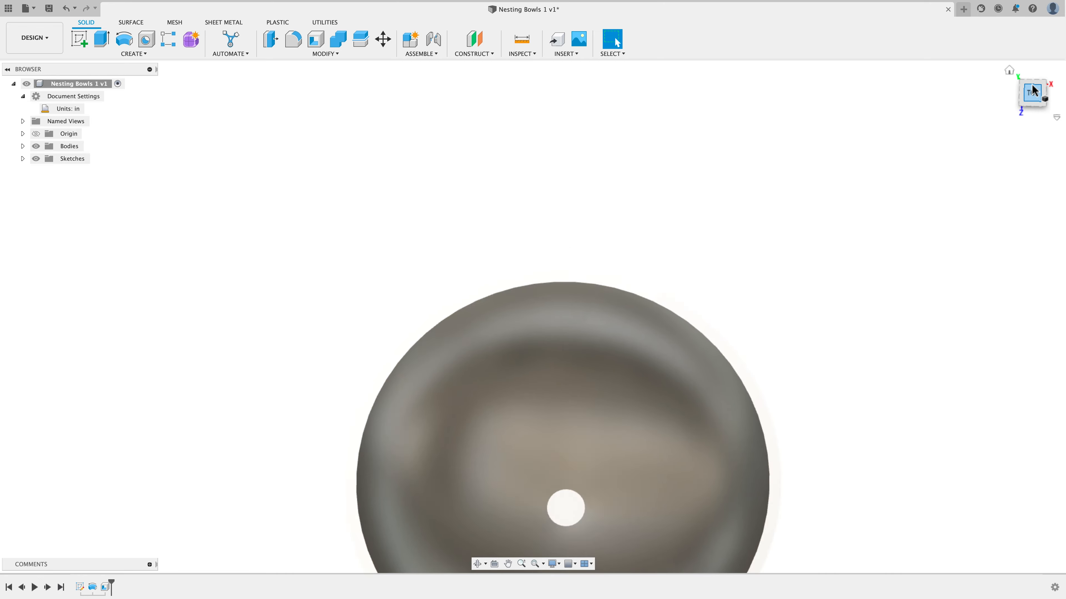
{"action": "scroll", "coordinate": [898, 234], "scroll_direction": "down", "scroll_amount": 2}
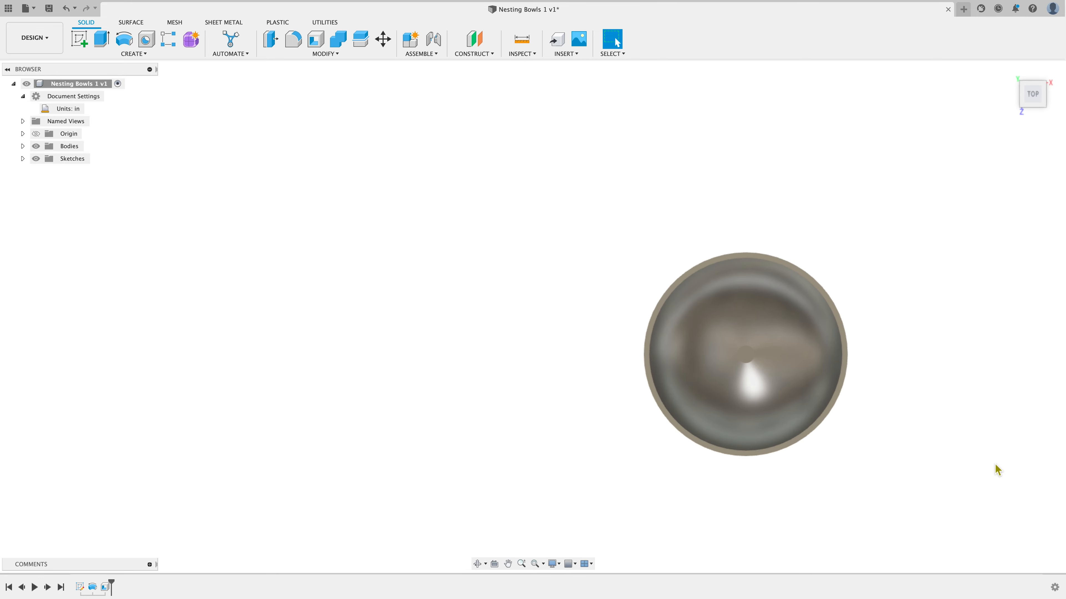
{"action": "scroll", "coordinate": [994, 466], "scroll_direction": "up", "scroll_amount": 4}
{"action": "scroll", "coordinate": [973, 255], "scroll_direction": "up", "scroll_amount": 1}
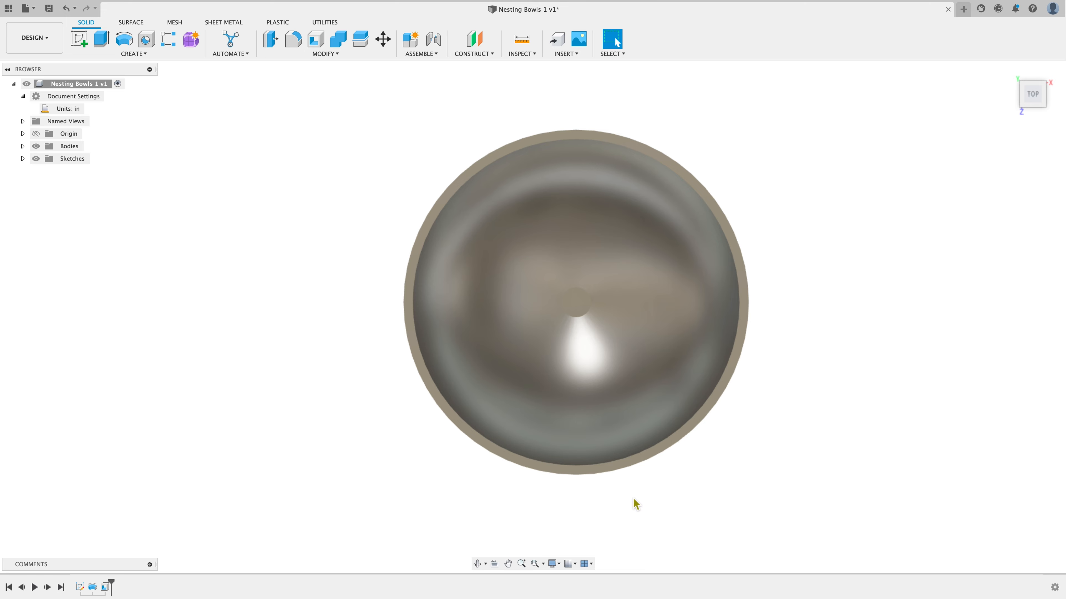
{"action": "left_click", "coordinate": [560, 565]}
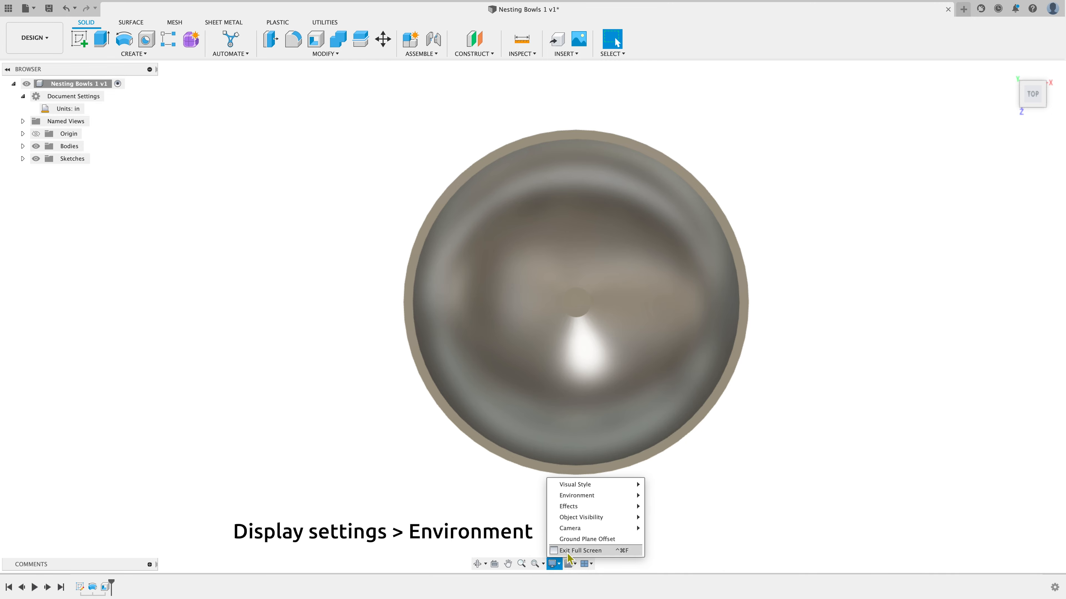
{"action": "mouse_move", "coordinate": [588, 501]}
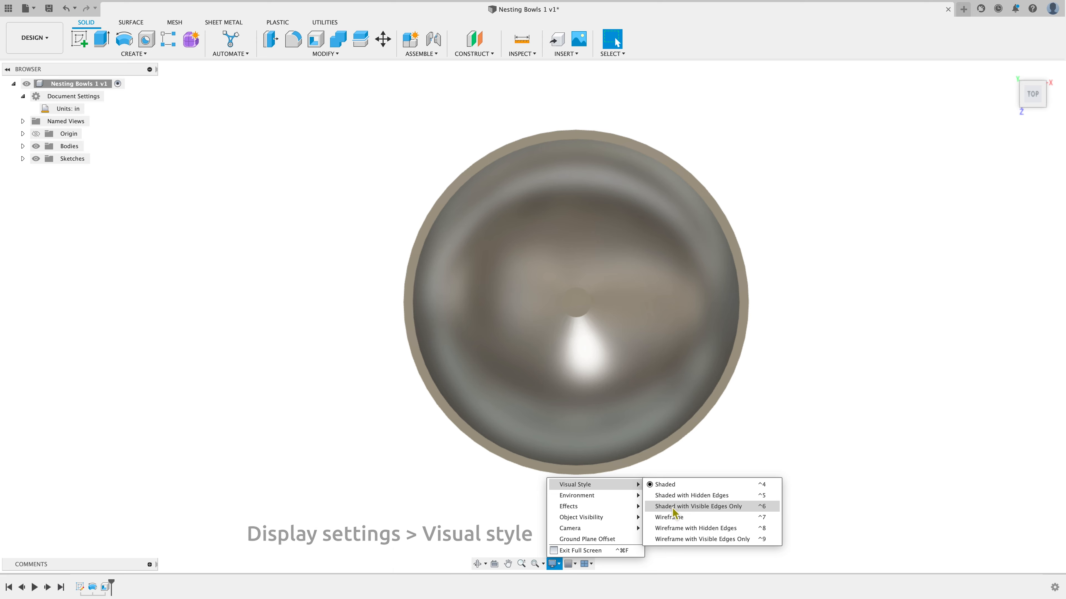
{"action": "left_click", "coordinate": [742, 508]}
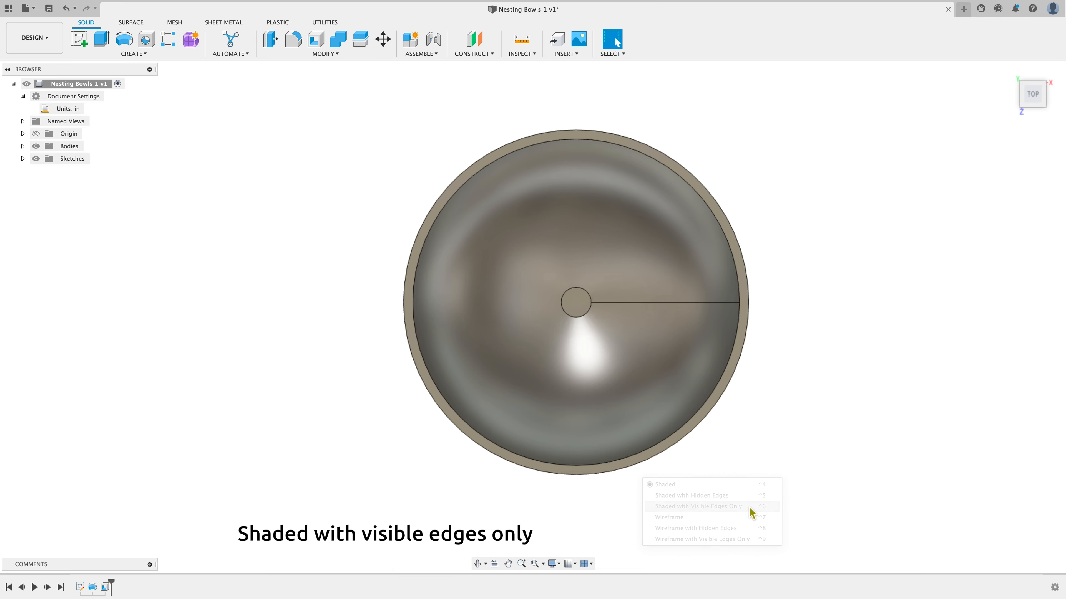
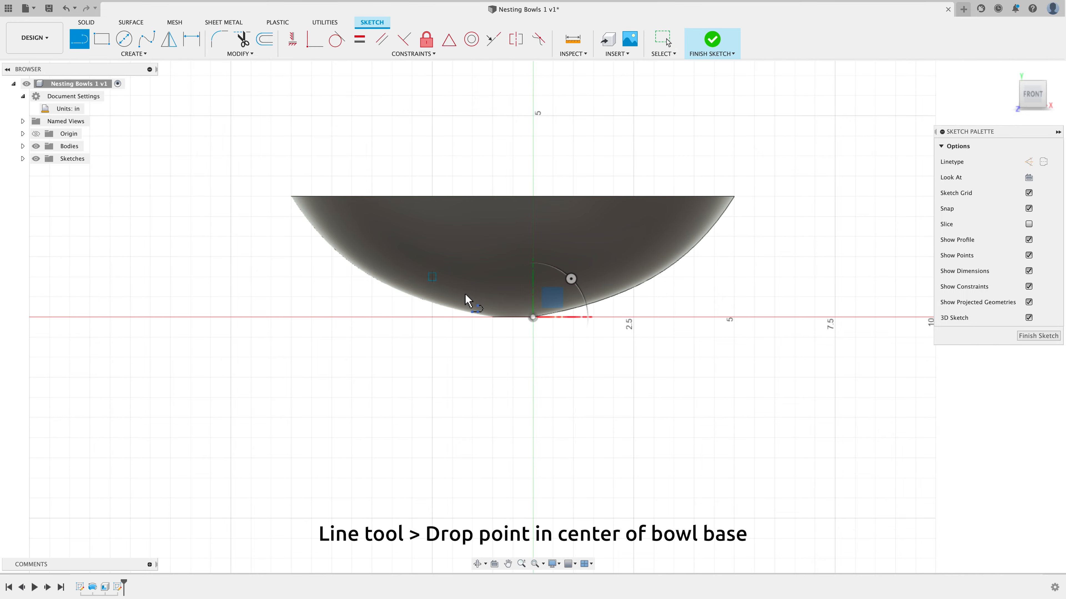
Draw a vertical line about 1.1 in tall upward from the bowl's base
{"action": "scroll", "coordinate": [540, 307], "scroll_direction": "up", "scroll_amount": 2}
{"action": "scroll", "coordinate": [541, 306], "scroll_direction": "up", "scroll_amount": 2}
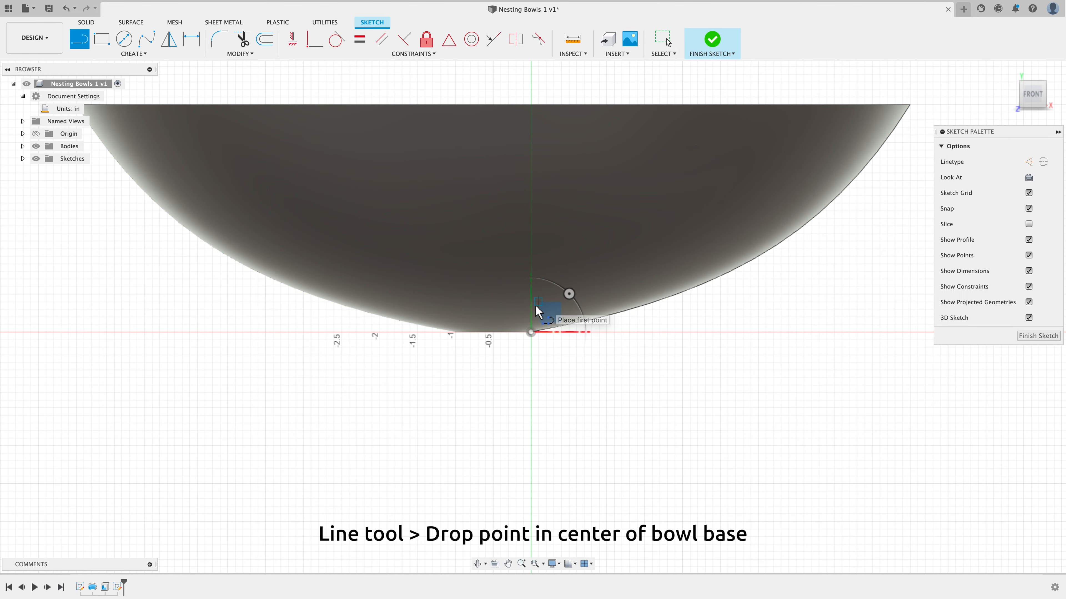
{"action": "left_click", "coordinate": [492, 333]}
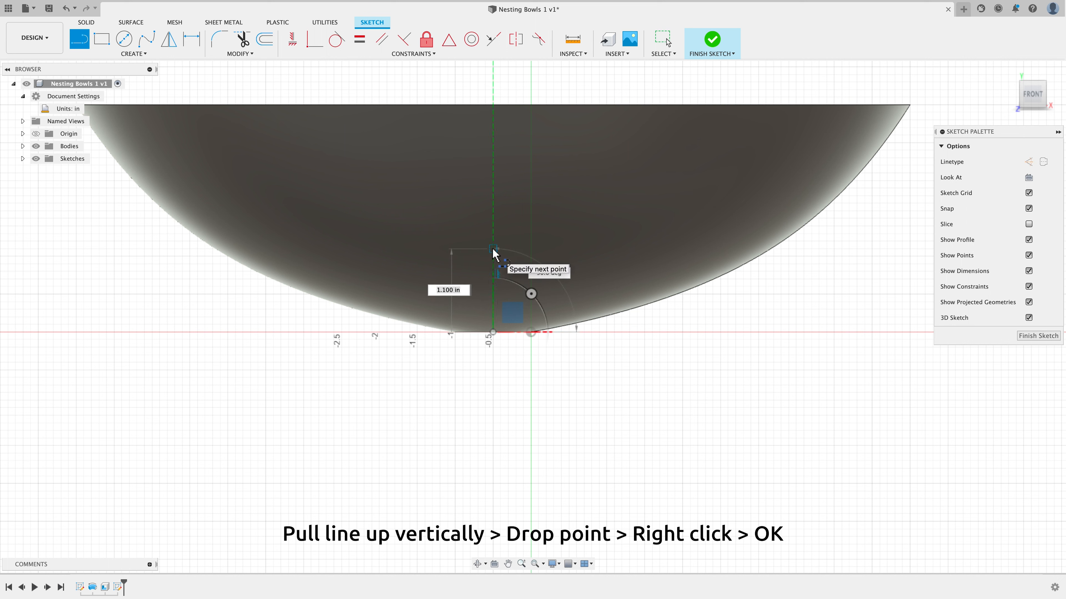
{"action": "left_click", "coordinate": [492, 249]}
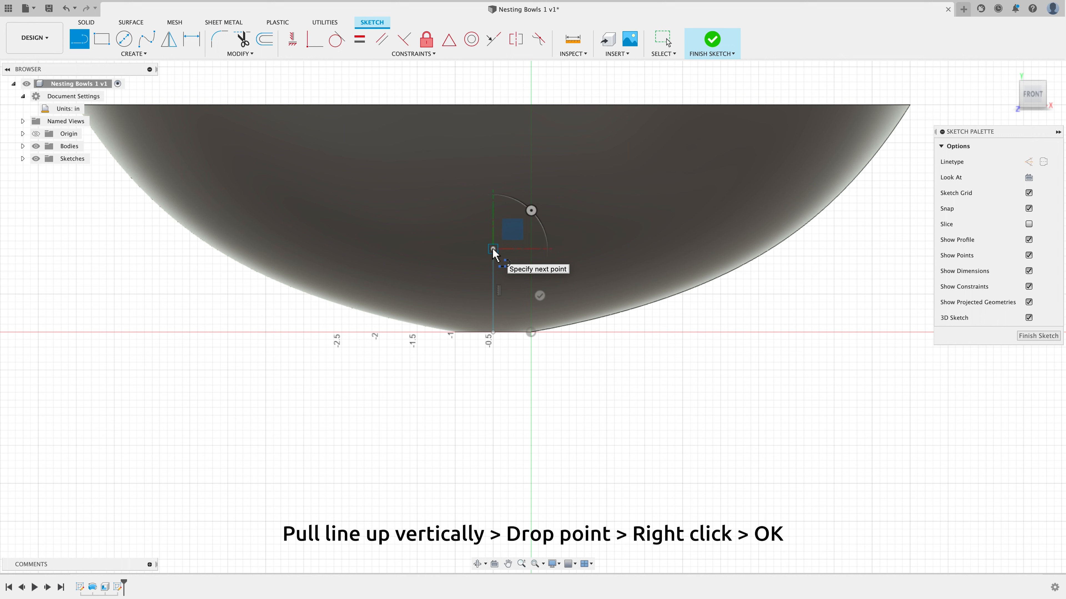
{"action": "right_click", "coordinate": [566, 257]}
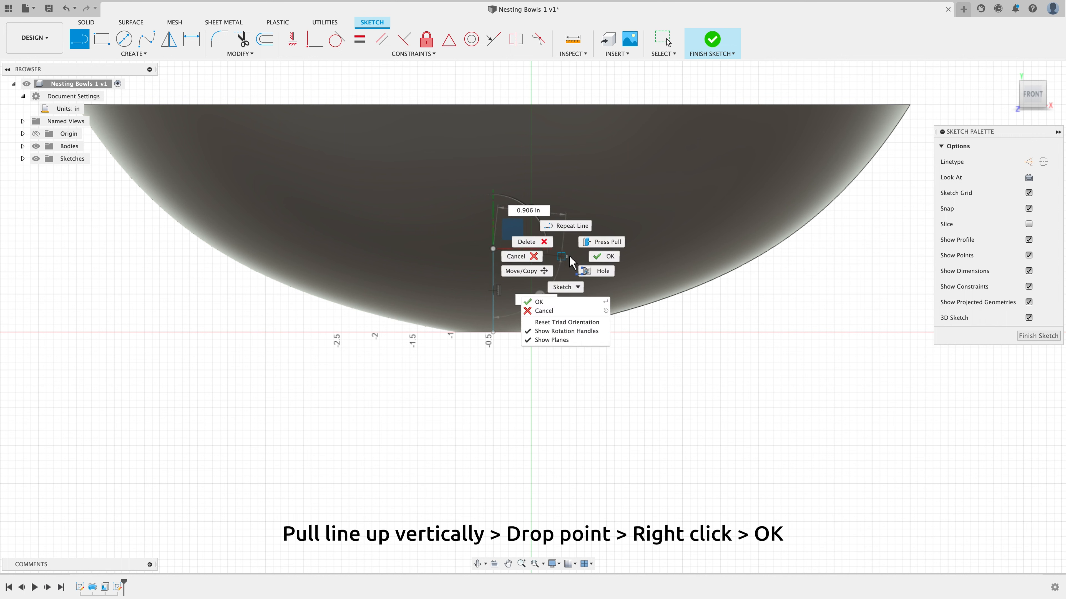
{"action": "left_click", "coordinate": [608, 256]}
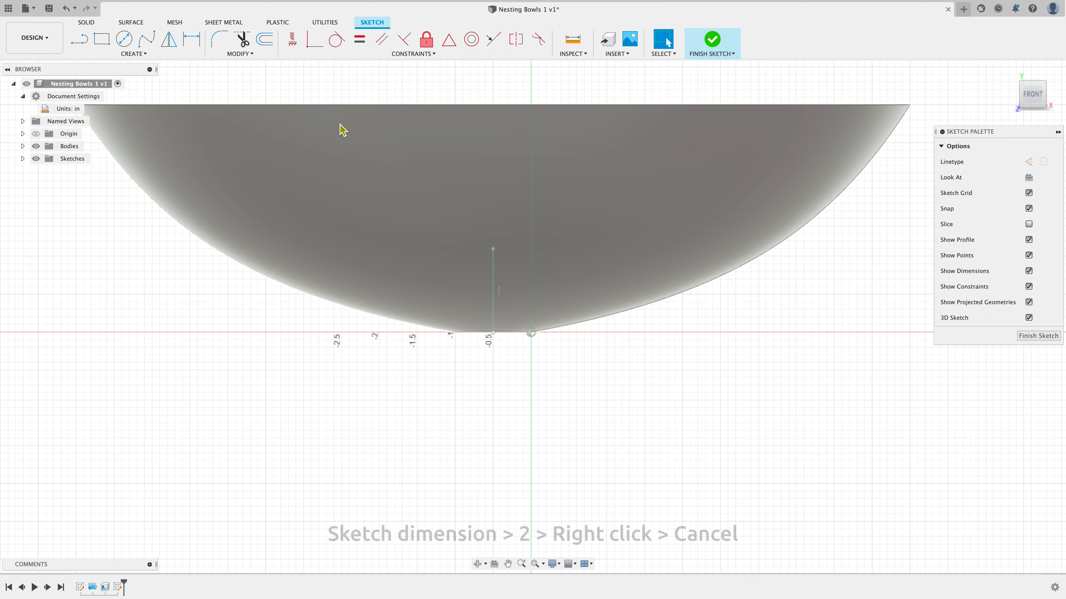
Dimension the vertical line's length to 2 in
{"action": "left_click", "coordinate": [194, 45]}
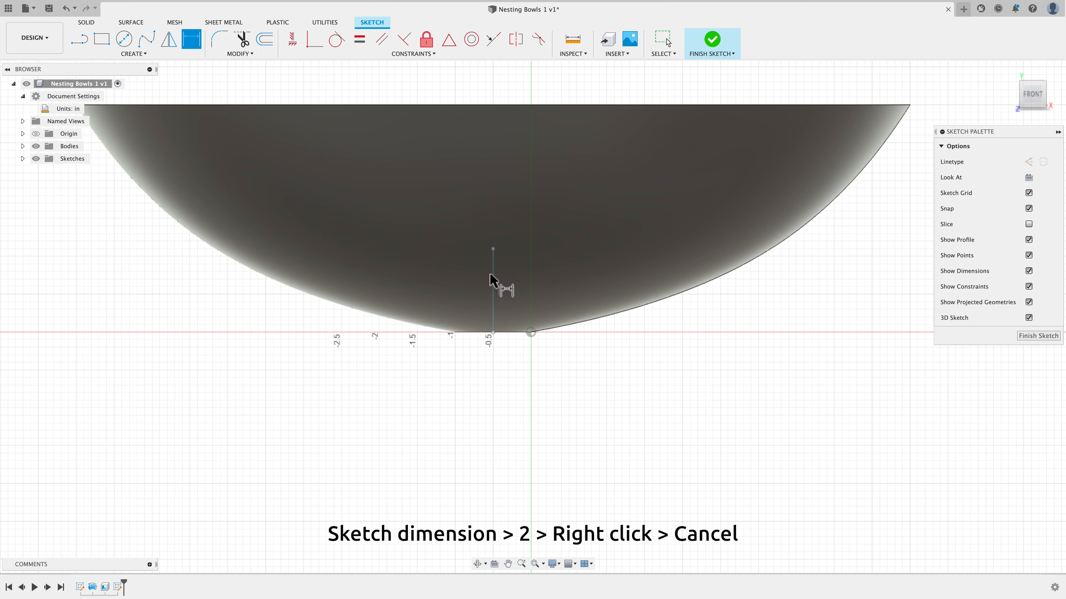
{"action": "left_click", "coordinate": [492, 285]}
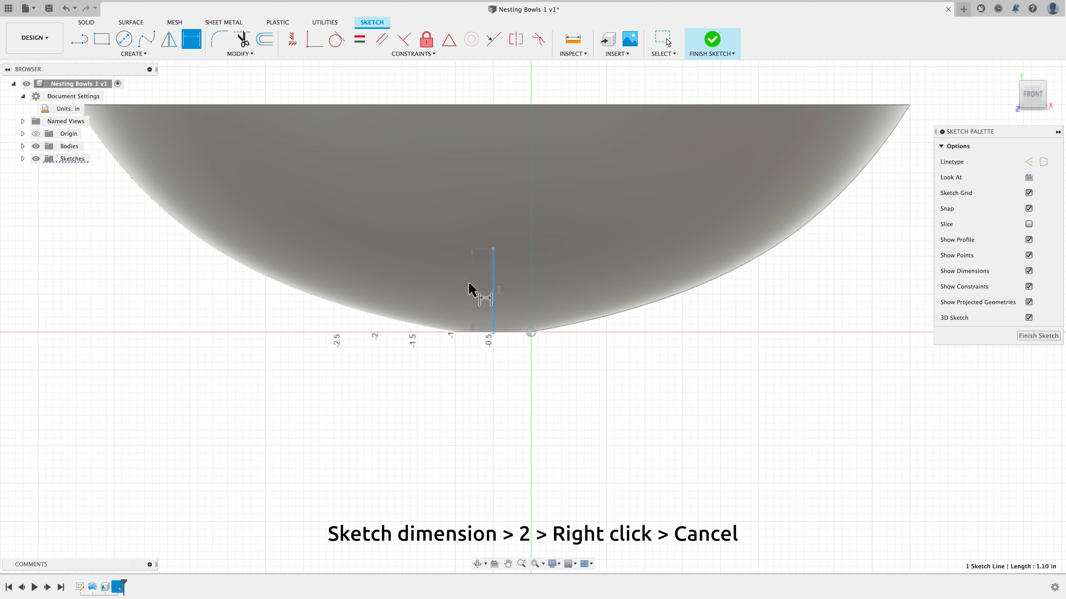
{"action": "left_click", "coordinate": [463, 291]}
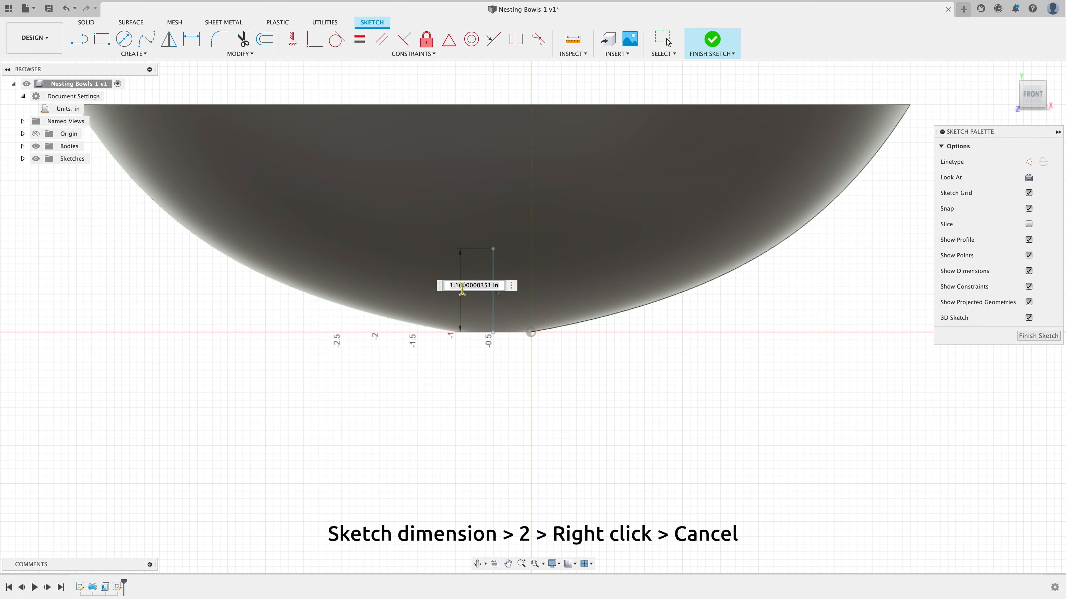
{"action": "type", "text": "2"}
{"action": "key", "text": "Return"}
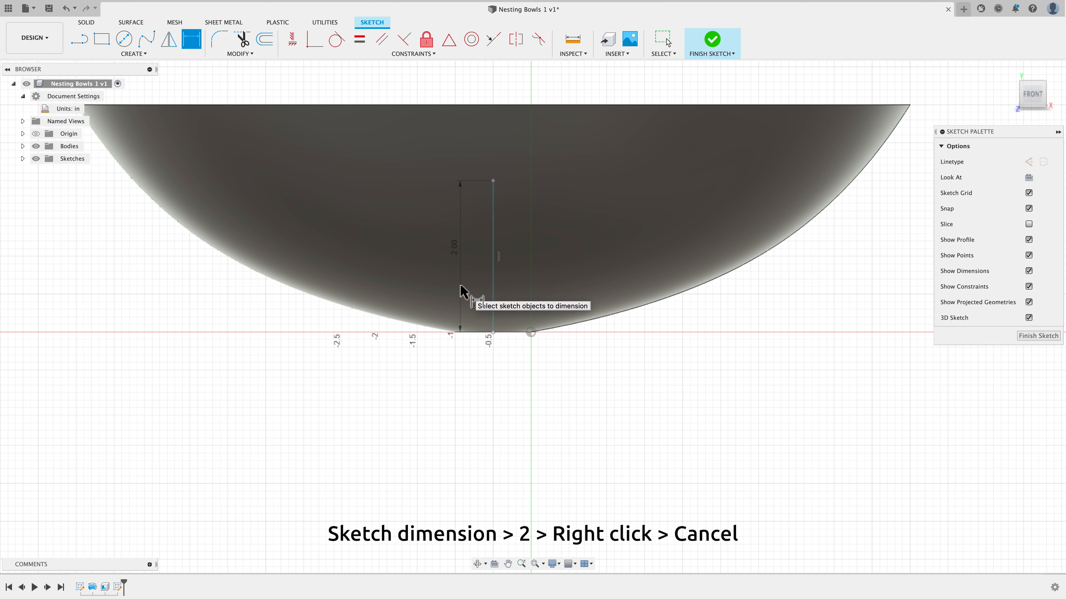
{"action": "right_click", "coordinate": [456, 380]}
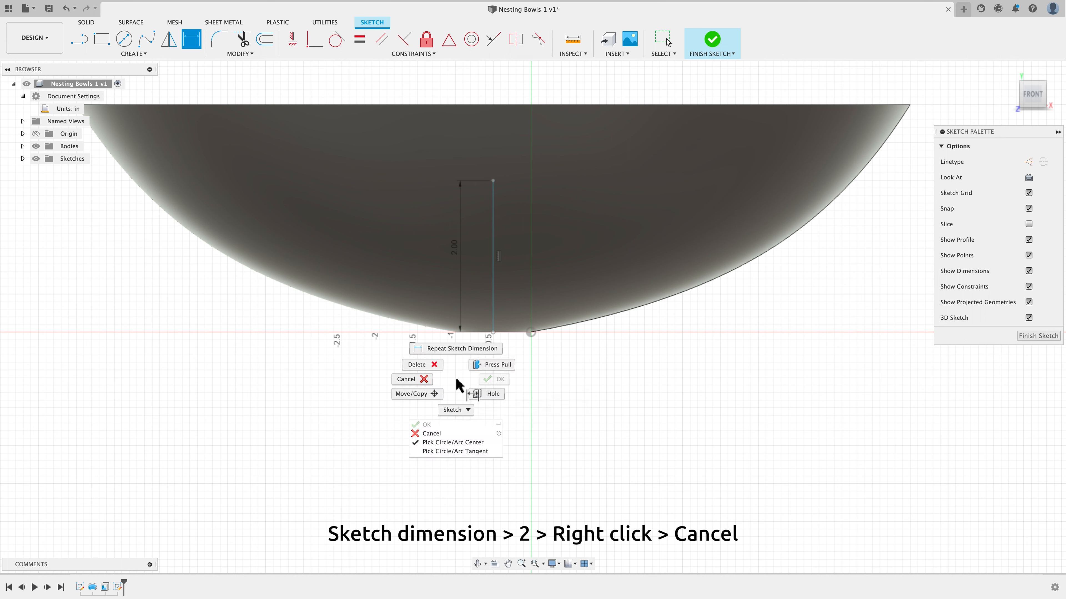
{"action": "left_click", "coordinate": [429, 386]}
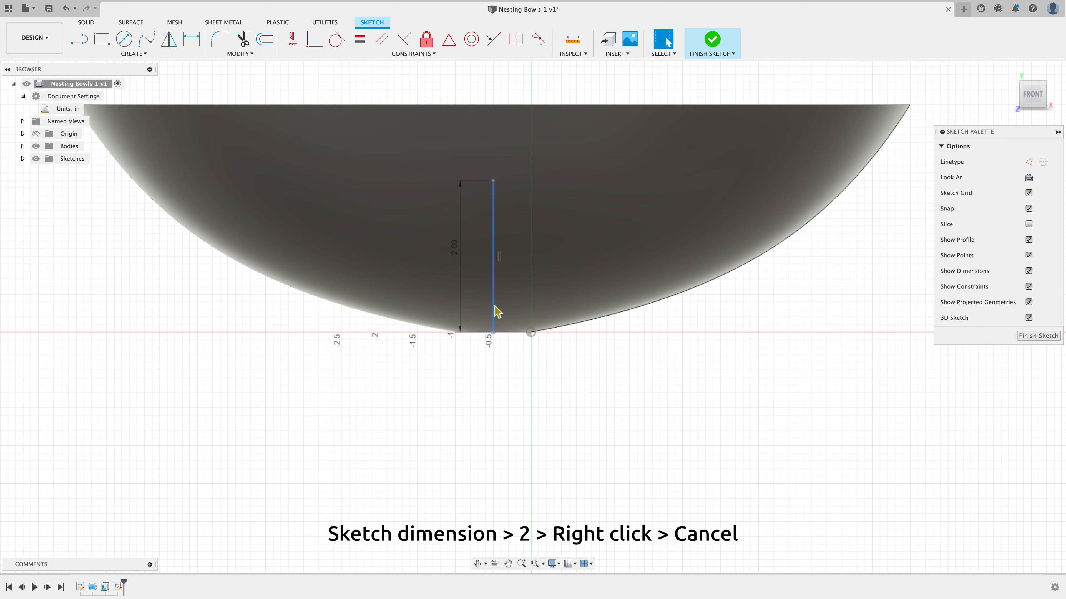
Change the vertical line to a construction line
{"action": "left_click", "coordinate": [494, 310]}
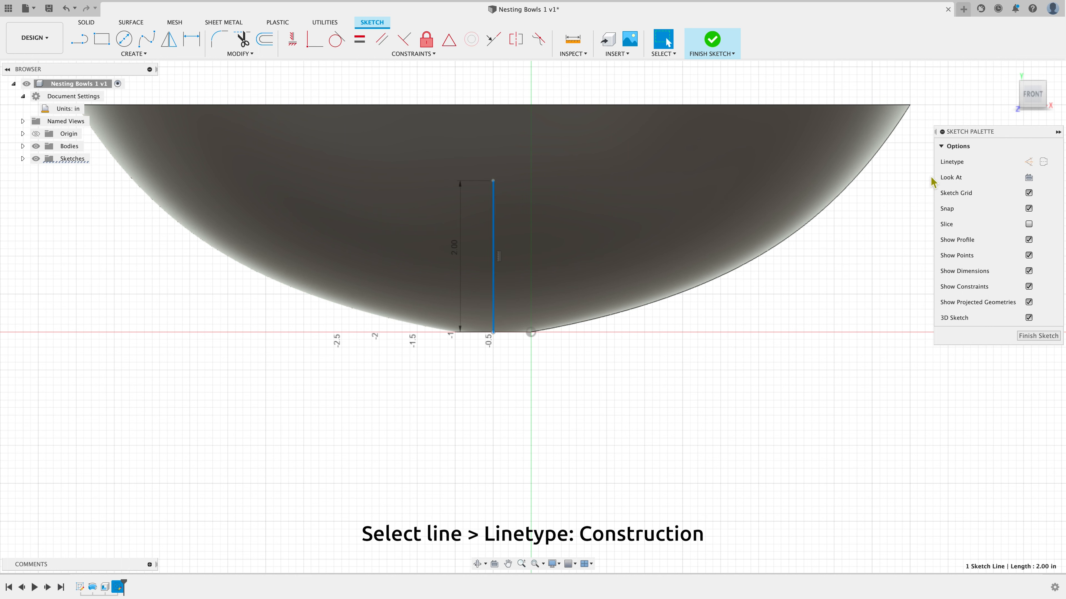
{"action": "left_click", "coordinate": [1033, 163]}
Draw a fit point spline from the bowl's top-left rim corner through the construction line's top point to the top-right rim corner
{"action": "scroll", "coordinate": [762, 378], "scroll_direction": "down", "scroll_amount": 2}
{"action": "scroll", "coordinate": [762, 378], "scroll_direction": "down", "scroll_amount": 2}
{"action": "scroll", "coordinate": [876, 262], "scroll_direction": "up", "scroll_amount": 1}
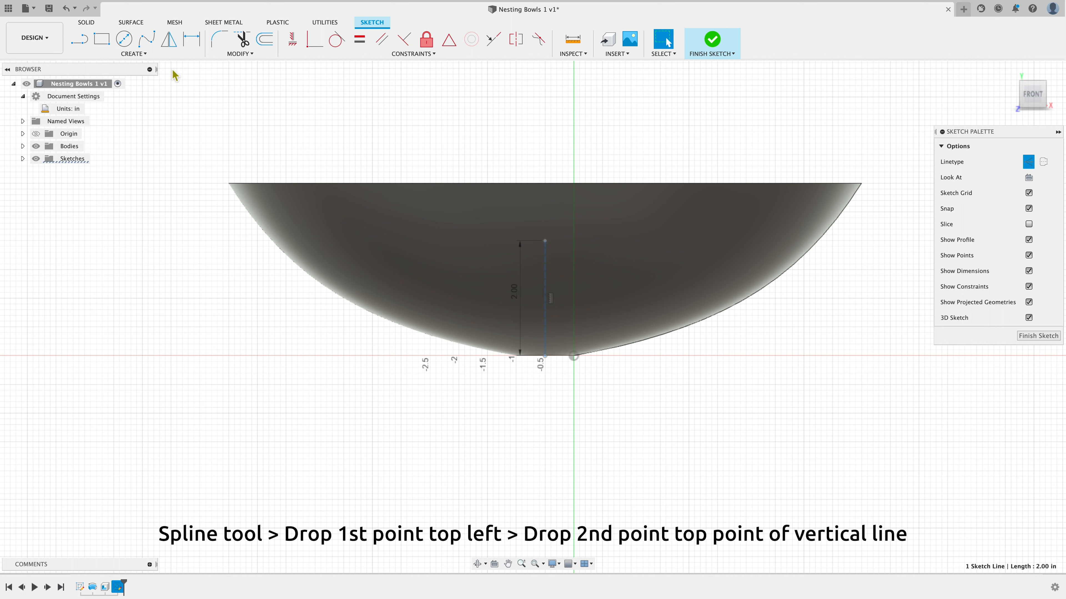
{"action": "left_click", "coordinate": [151, 42]}
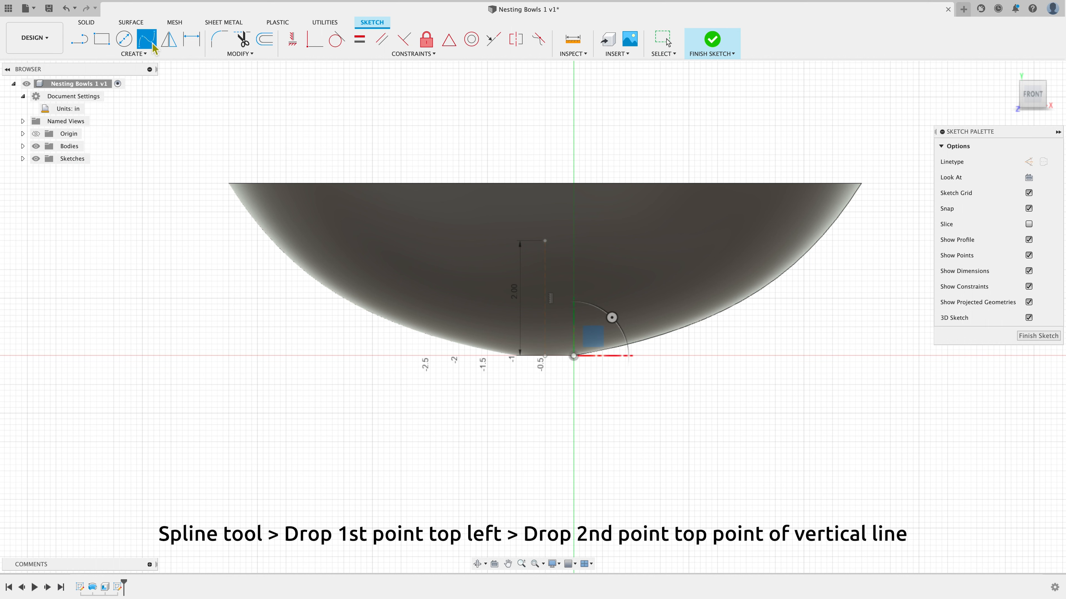
{"action": "left_click", "coordinate": [228, 184]}
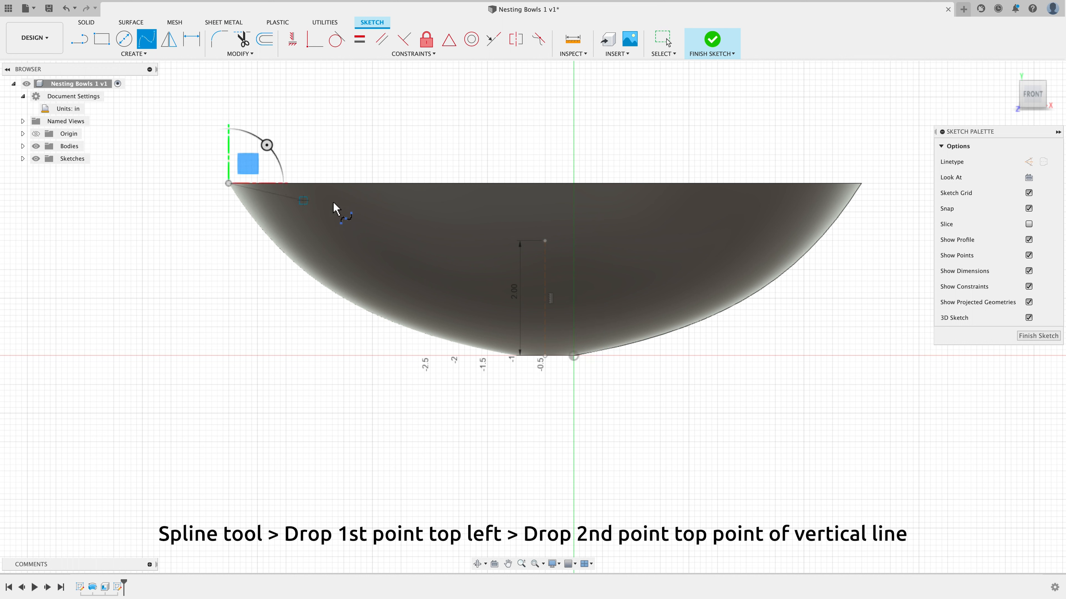
{"action": "left_click", "coordinate": [544, 241]}
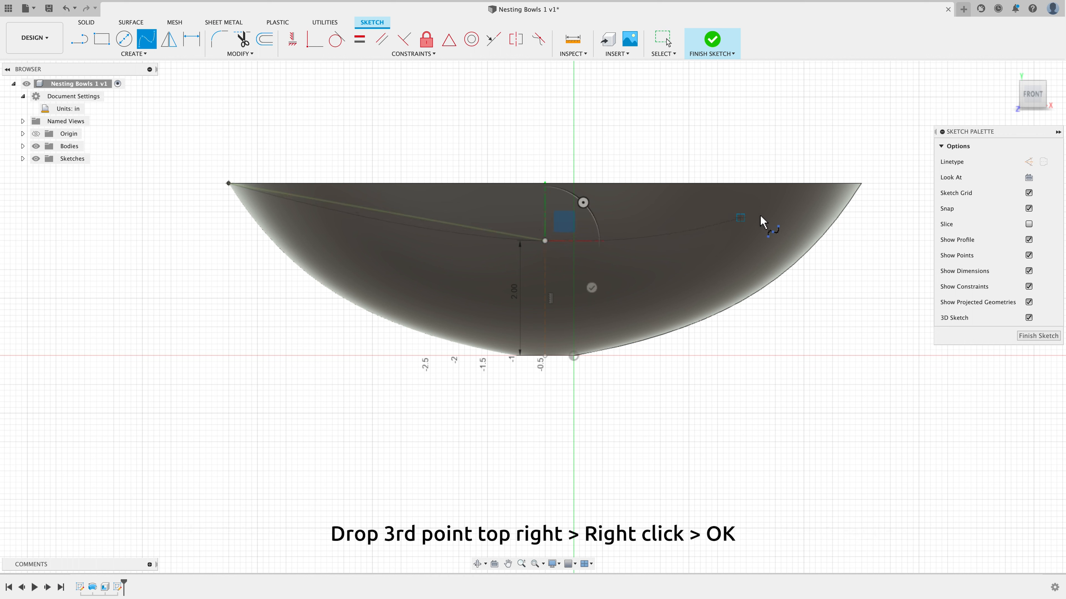
{"action": "left_click", "coordinate": [860, 184]}
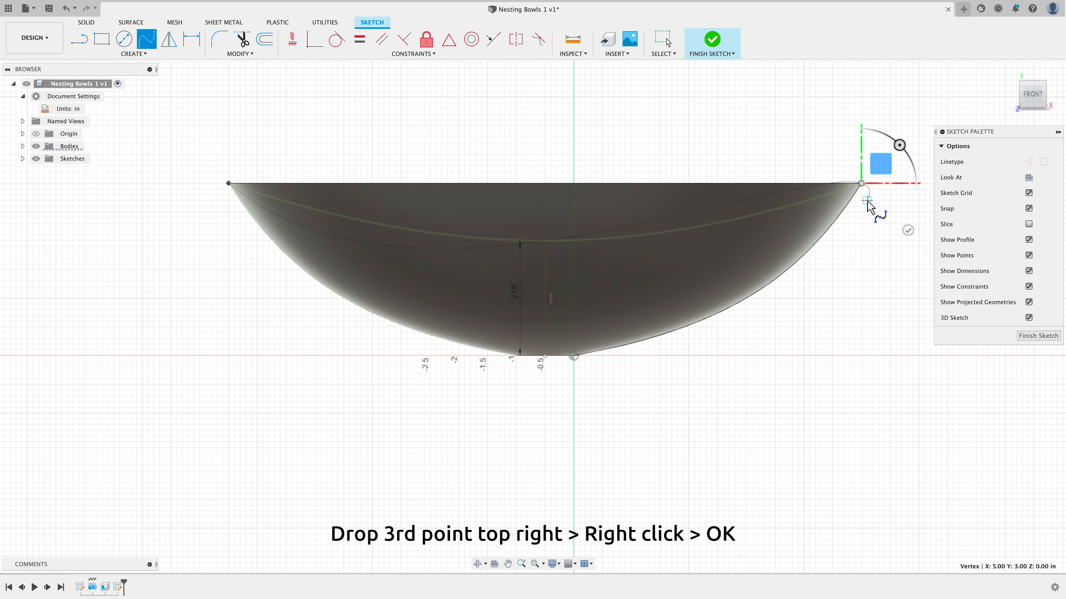
{"action": "right_click", "coordinate": [868, 223]}
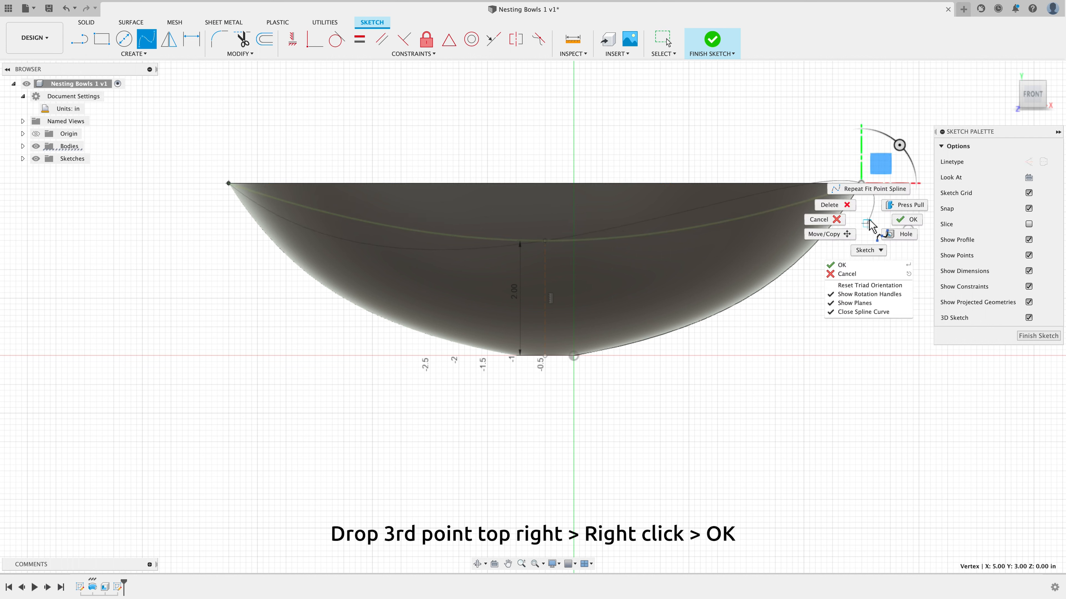
{"action": "left_click", "coordinate": [907, 219]}
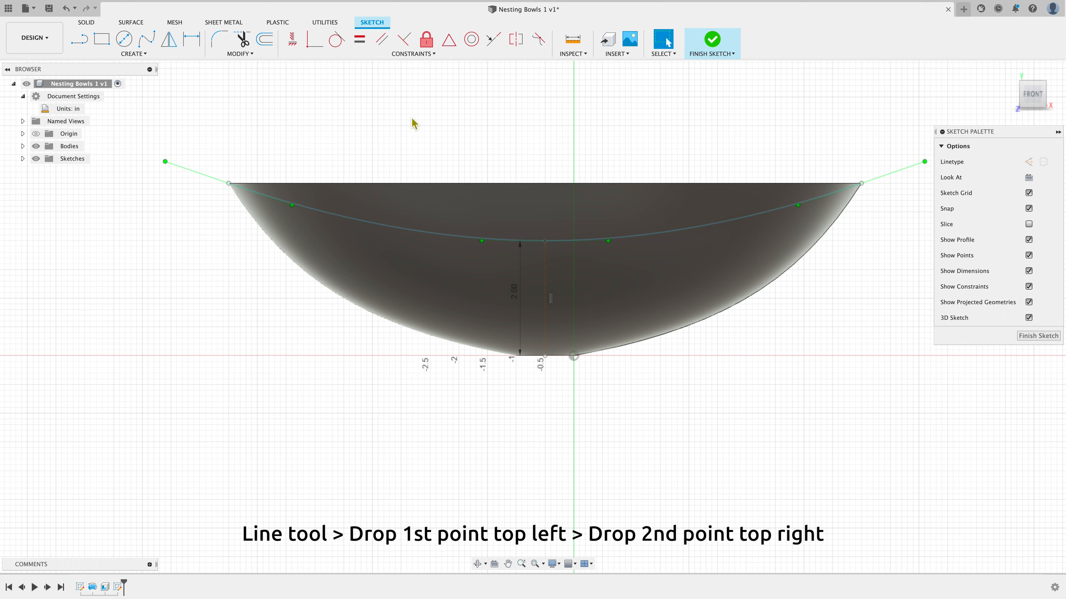
Draw a straight line across the bowl's rim from the top-left corner to the top-right corner
{"action": "left_click", "coordinate": [82, 42]}
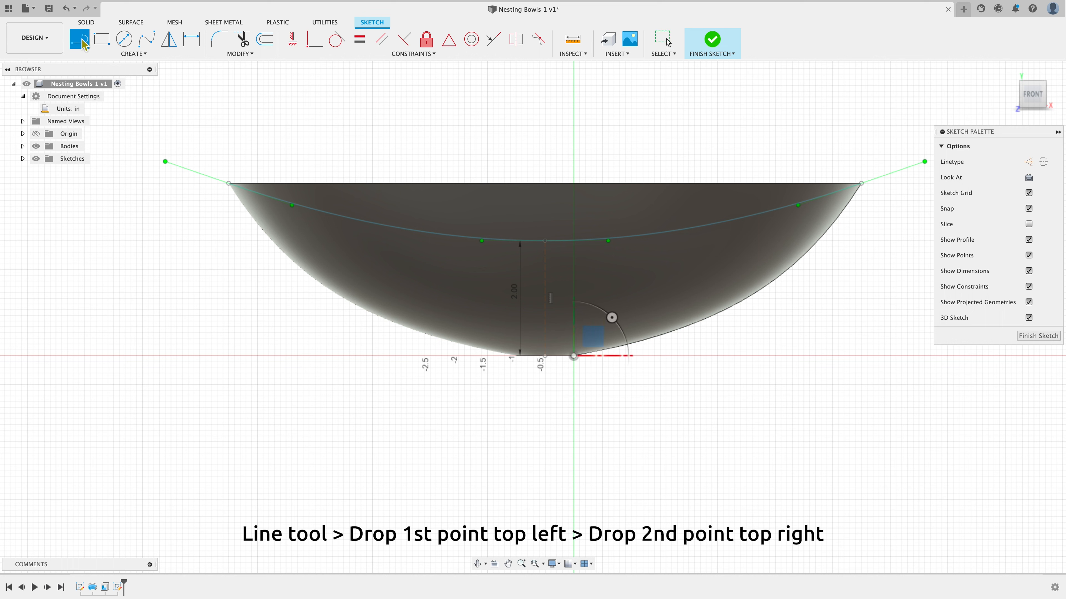
{"action": "left_click", "coordinate": [230, 184]}
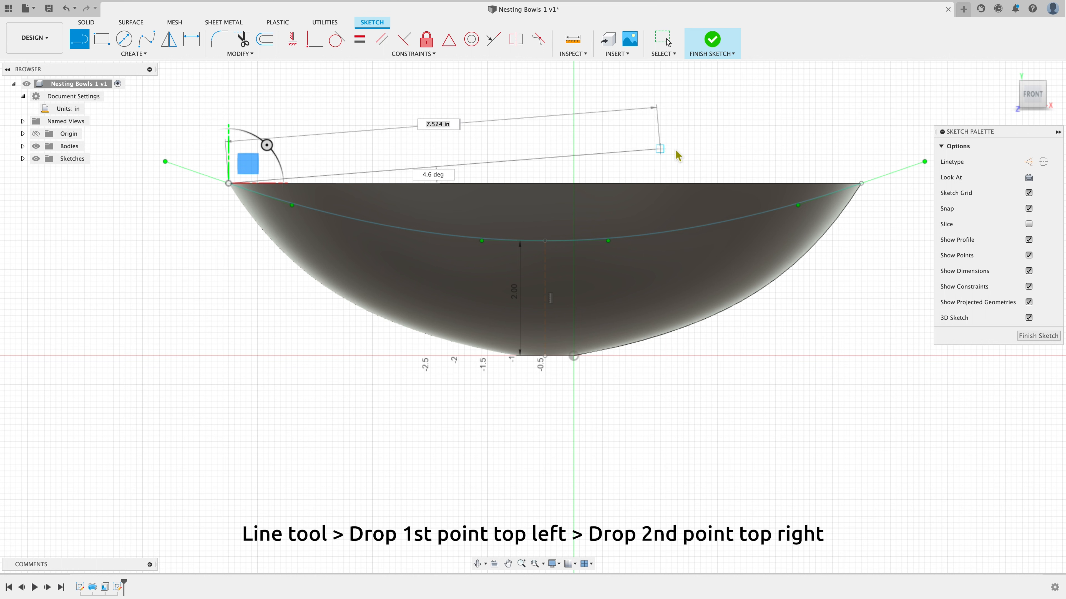
{"action": "left_click", "coordinate": [862, 183]}
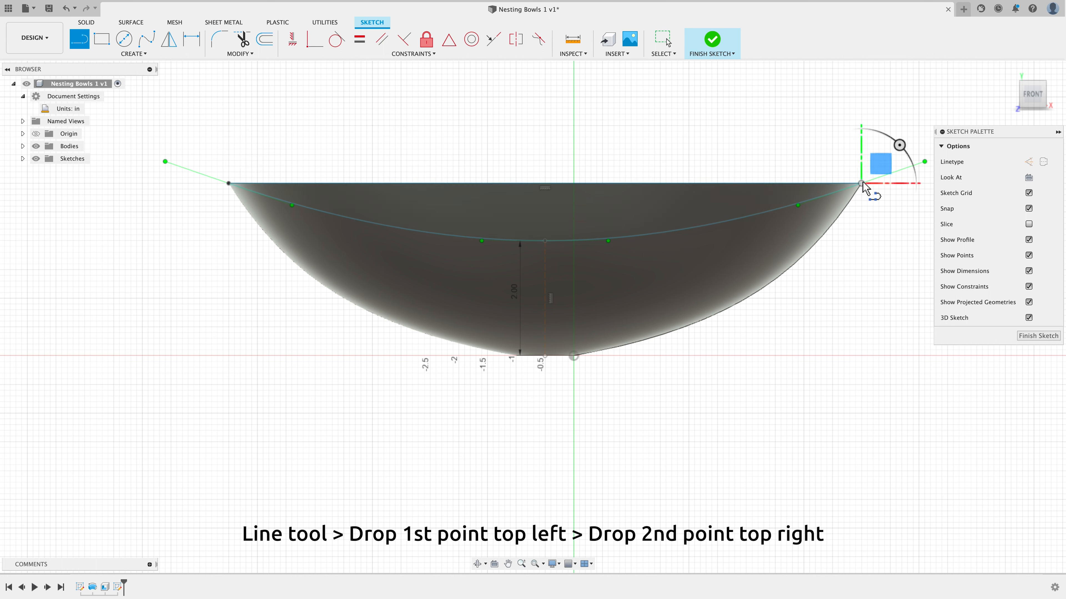
{"action": "right_click", "coordinate": [753, 125]}
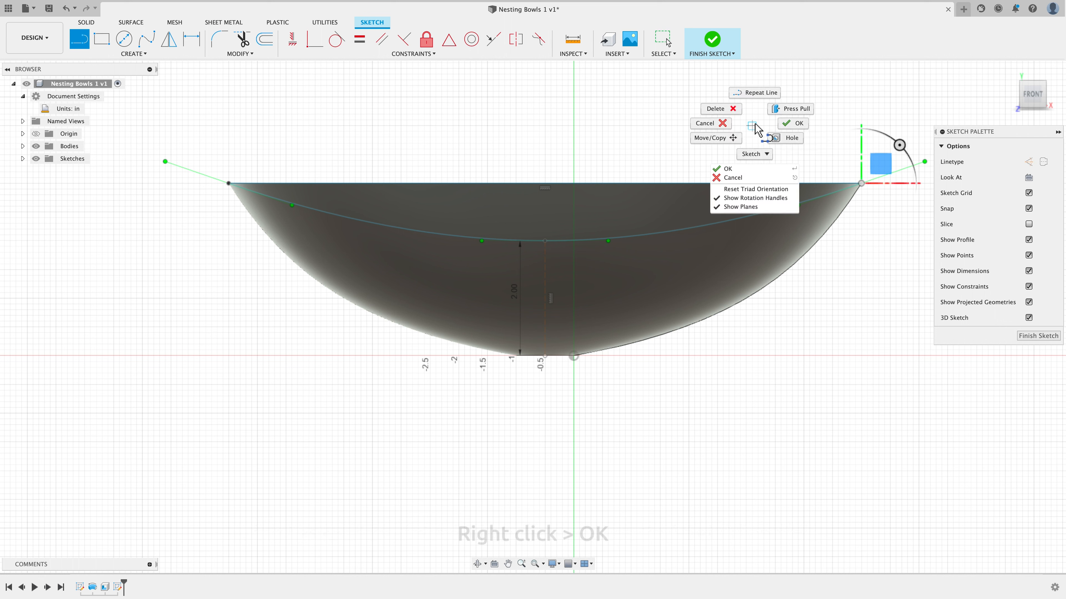
{"action": "left_click", "coordinate": [794, 126]}
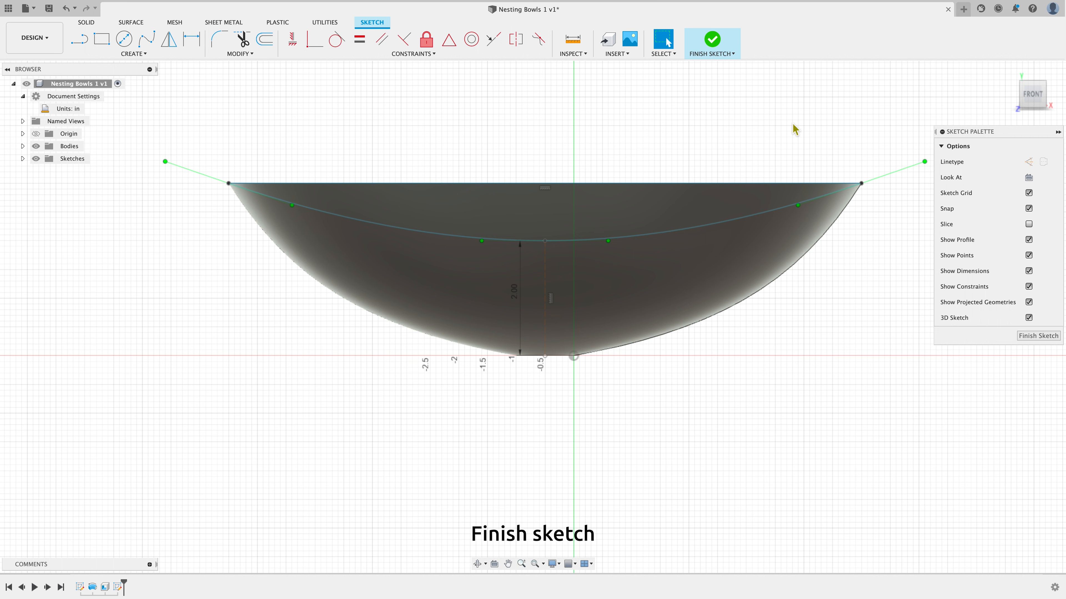
Finish the sketch and start an Extrude of the region between the spline and rim line, with direction set to Two Sides
{"action": "left_click", "coordinate": [1025, 336]}
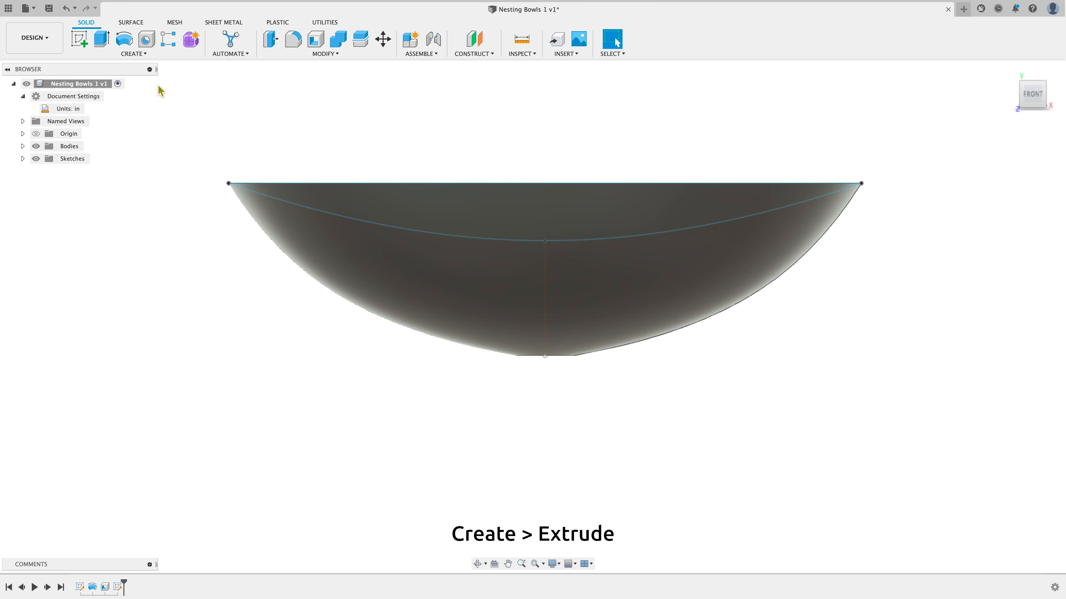
{"action": "left_click", "coordinate": [145, 55]}
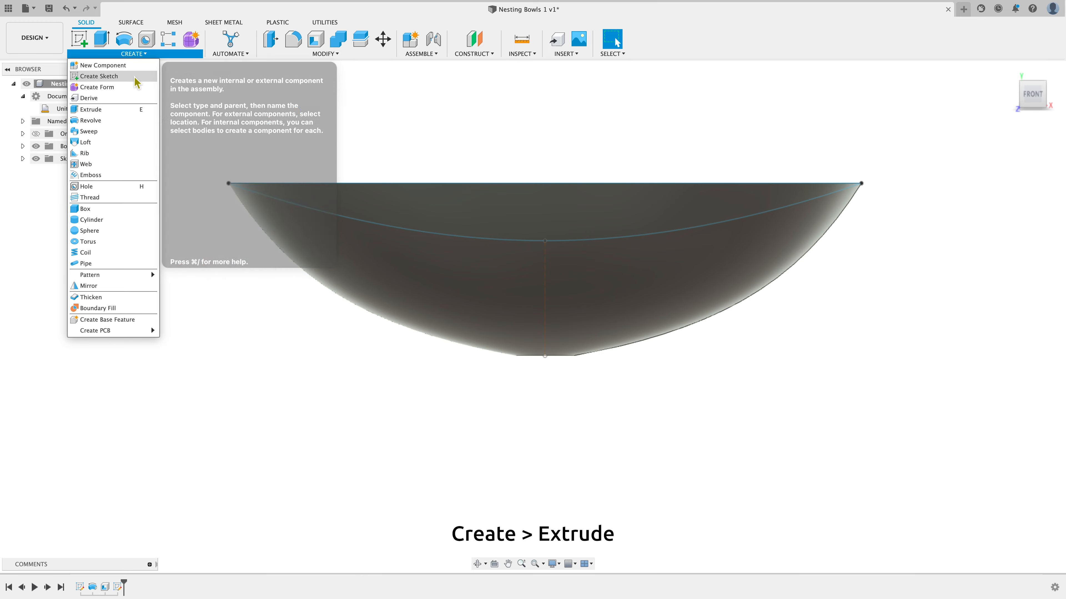
{"action": "left_click", "coordinate": [125, 111]}
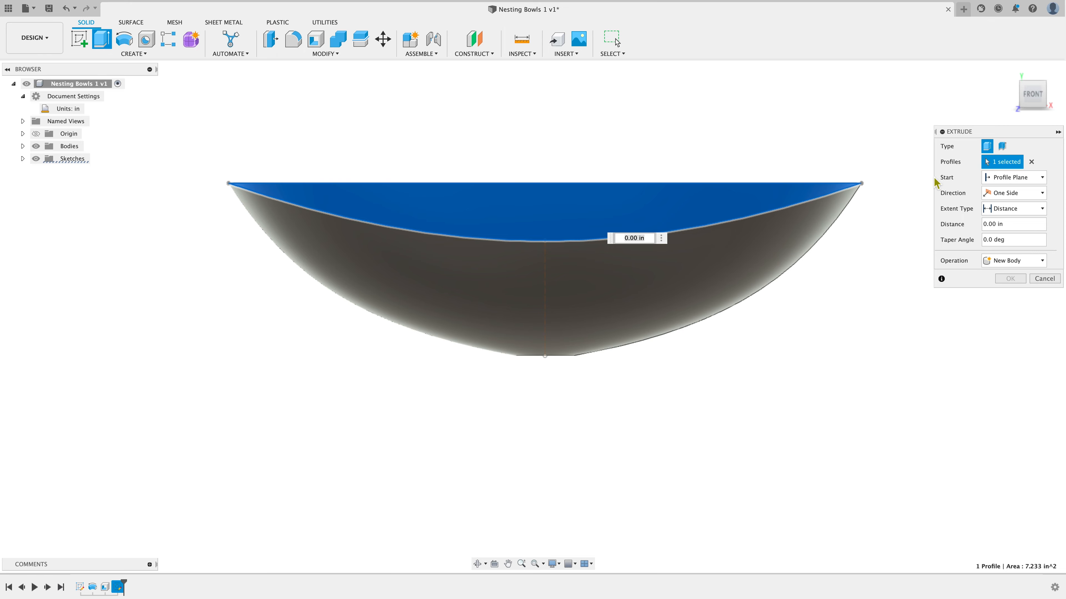
{"action": "left_click", "coordinate": [1010, 71]}
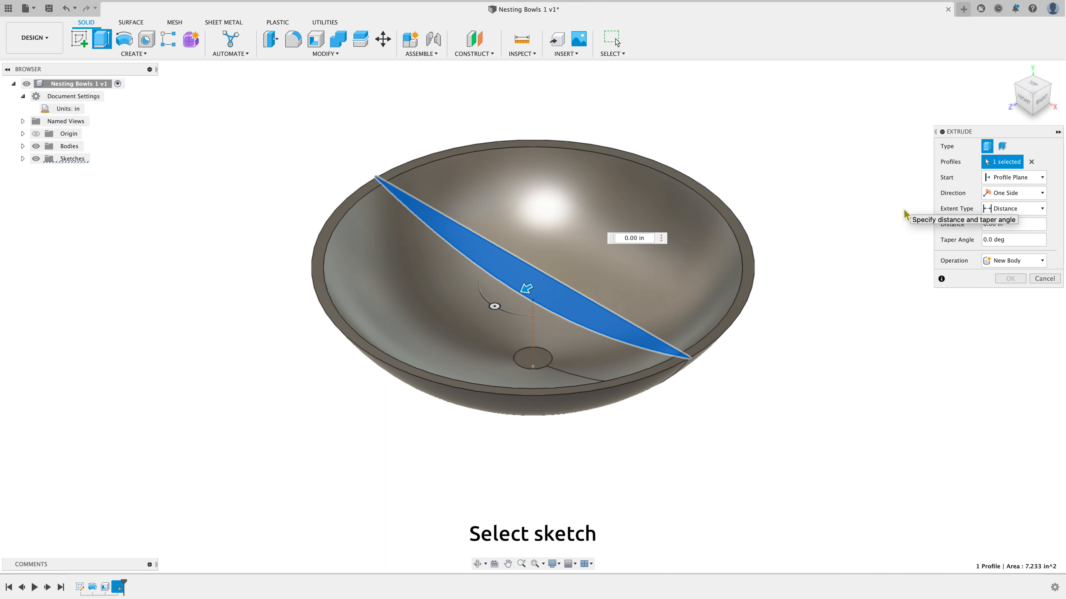
{"action": "left_click", "coordinate": [1008, 196]}
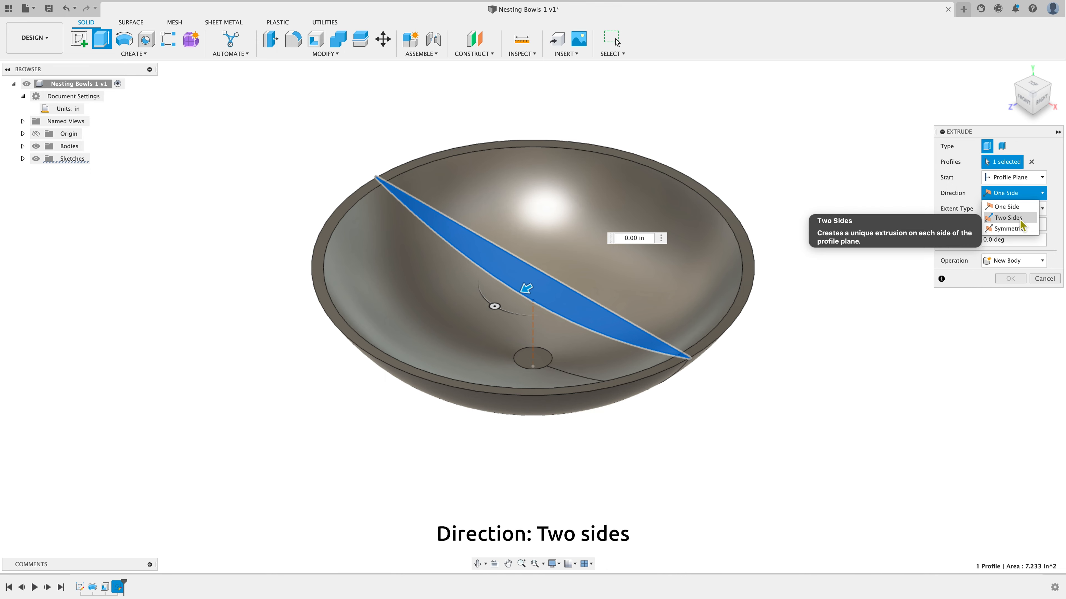
{"action": "left_click", "coordinate": [1030, 219]}
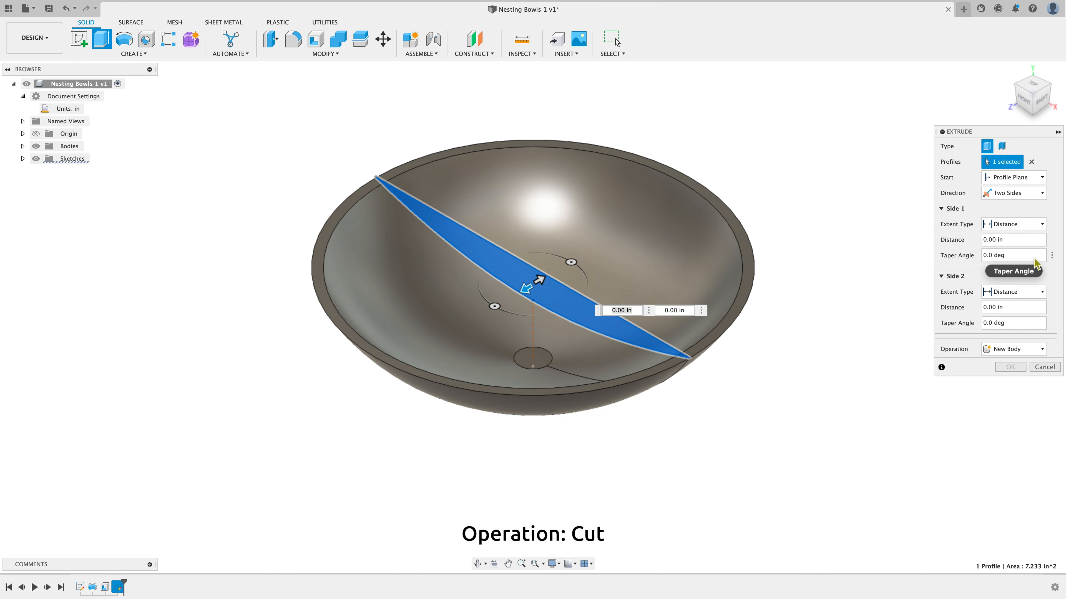
Set the extrude operation to Cut and the Side 1 distance to 6 in
{"action": "left_click", "coordinate": [1042, 349]}
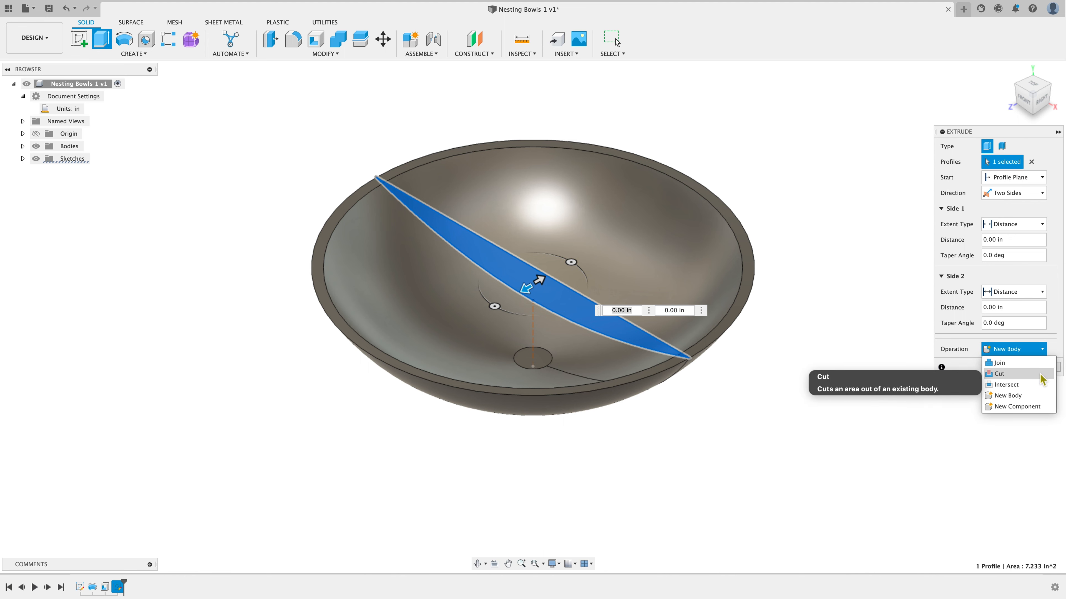
{"action": "left_click", "coordinate": [1041, 375]}
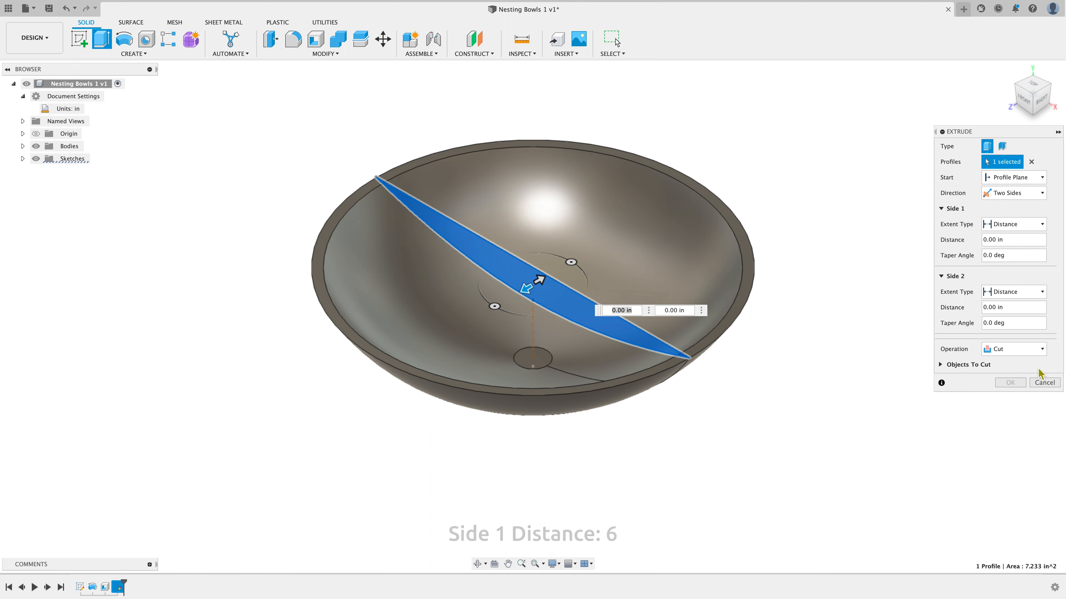
{"action": "left_click", "coordinate": [1014, 240]}
{"action": "left_click_drag", "start_coordinate": [1014, 240], "coordinate": [979, 241]}
{"action": "type", "text": "6"}
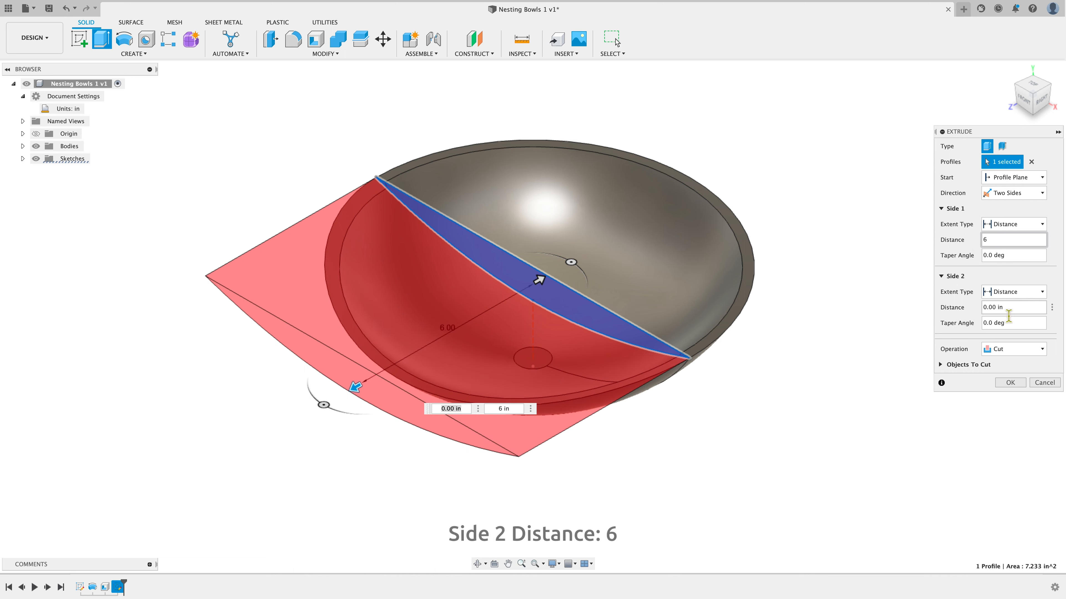
Set the Side 2 distance to 6 in and complete the cut extrude through the bowl
{"action": "left_click_drag", "start_coordinate": [1011, 311], "coordinate": [974, 313]}
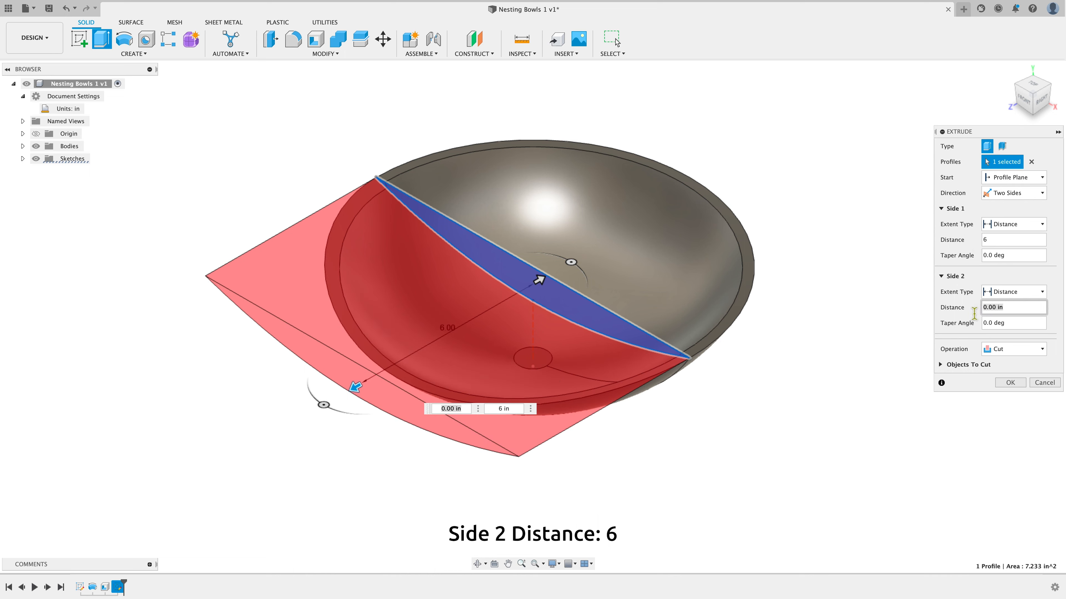
{"action": "type", "text": "6"}
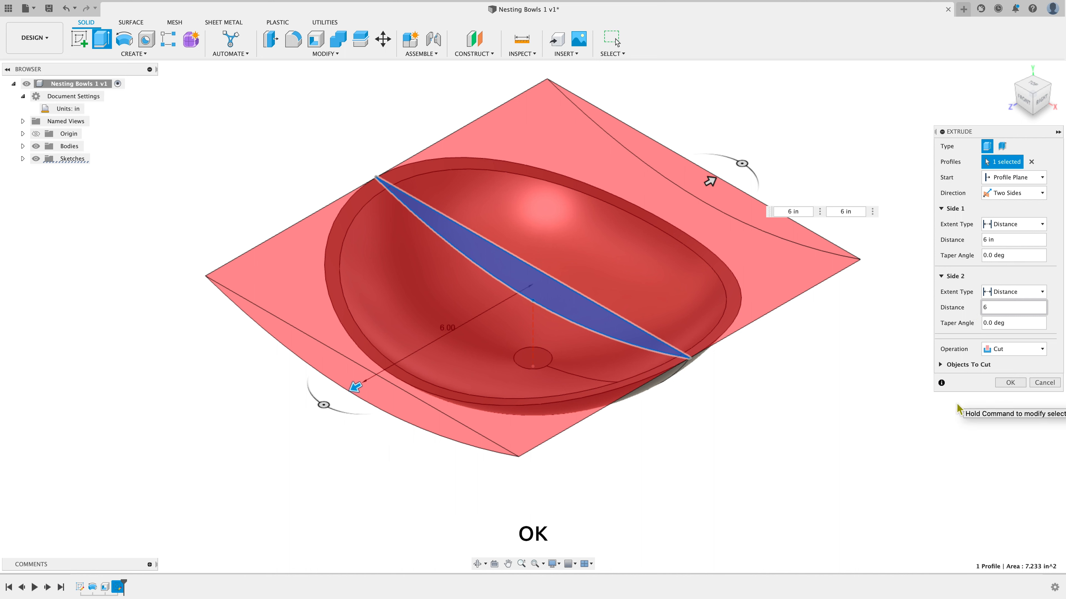
{"action": "mouse_move", "coordinate": [1038, 105]}
{"action": "left_mouse_down"}
{"action": "mouse_move", "coordinate": [1053, 72]}
{"action": "mouse_move", "coordinate": [1047, 90]}
{"action": "left_mouse_up"}
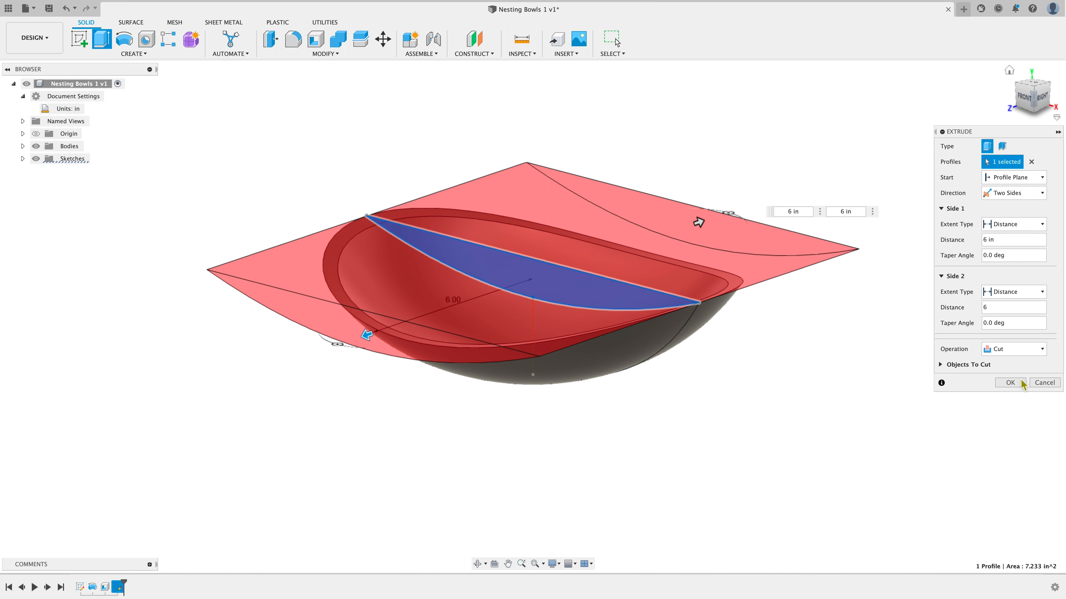
{"action": "left_click", "coordinate": [1014, 385]}
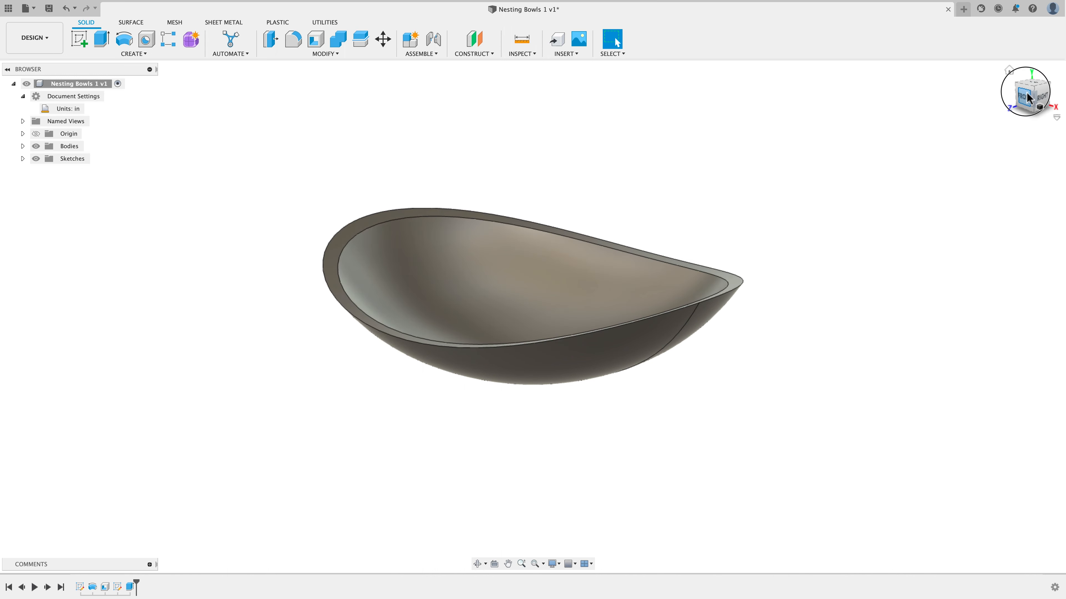
Use Move/Copy to create a copy of the bowl body shifted 0.25 in upward along Y
{"action": "mouse_move", "coordinate": [1033, 91]}
{"action": "left_mouse_down"}
{"action": "mouse_move", "coordinate": [1040, 72]}
{"action": "mouse_move", "coordinate": [1037, 98]}
{"action": "left_mouse_up"}
{"action": "left_click", "coordinate": [1035, 86]}
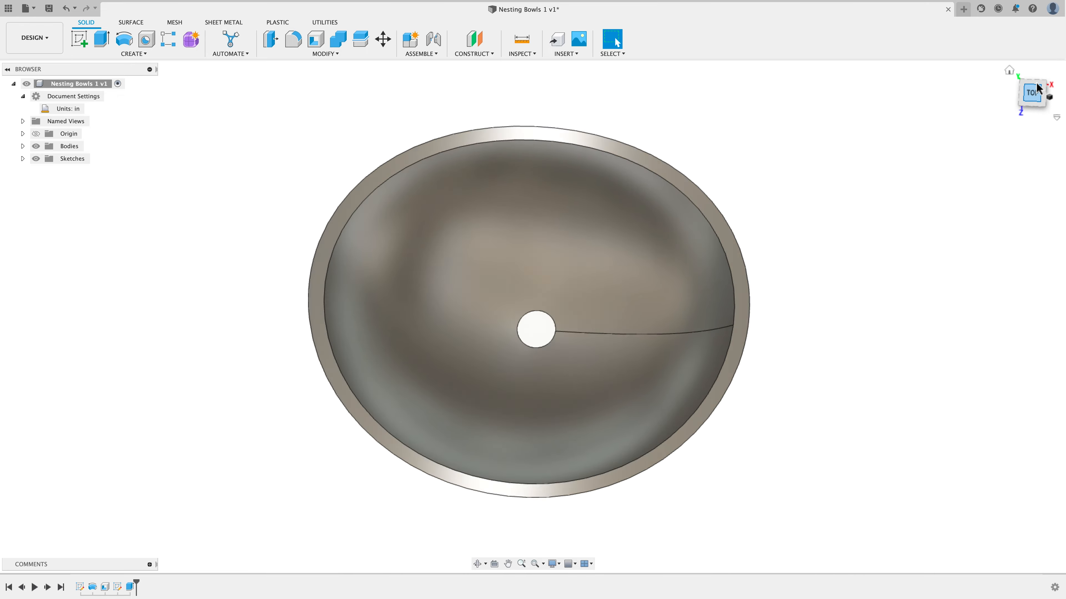
{"action": "left_click_drag", "start_coordinate": [1034, 106], "coordinate": [1035, 82]}
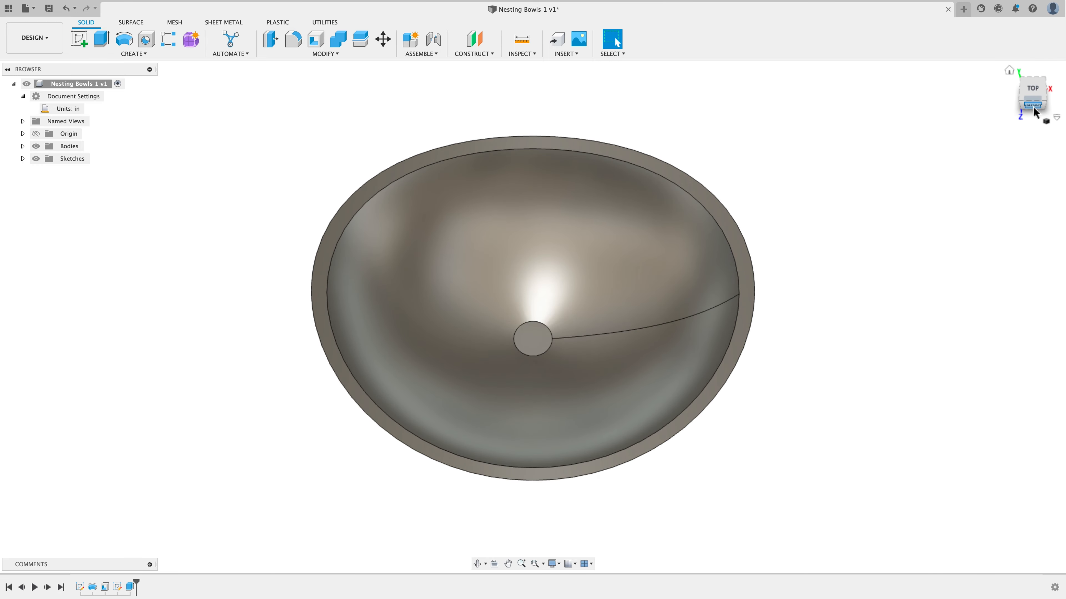
{"action": "left_click", "coordinate": [1033, 105]}
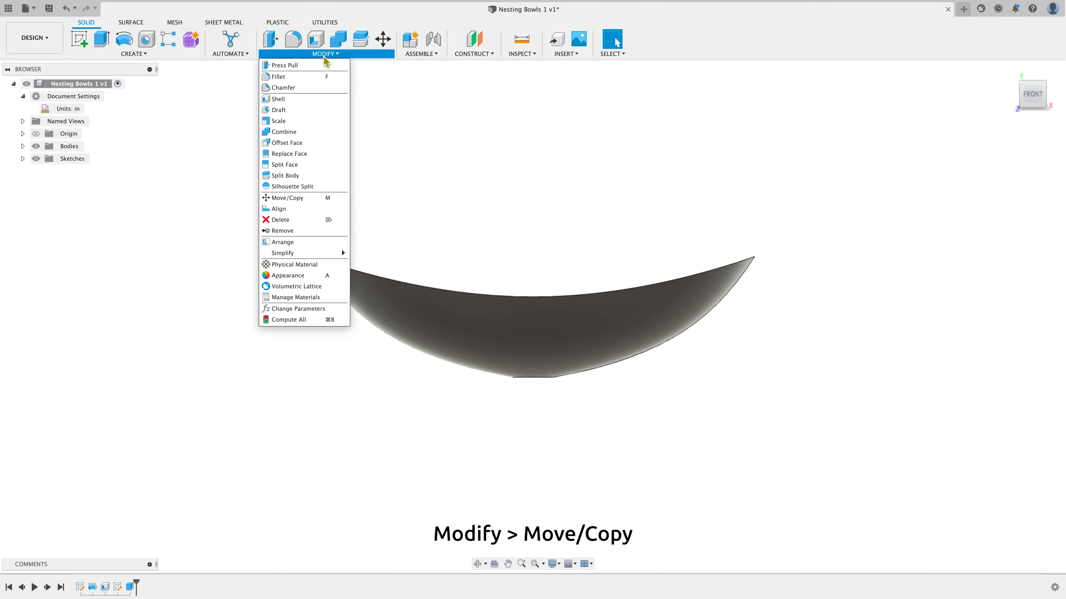
{"action": "left_click", "coordinate": [317, 203]}
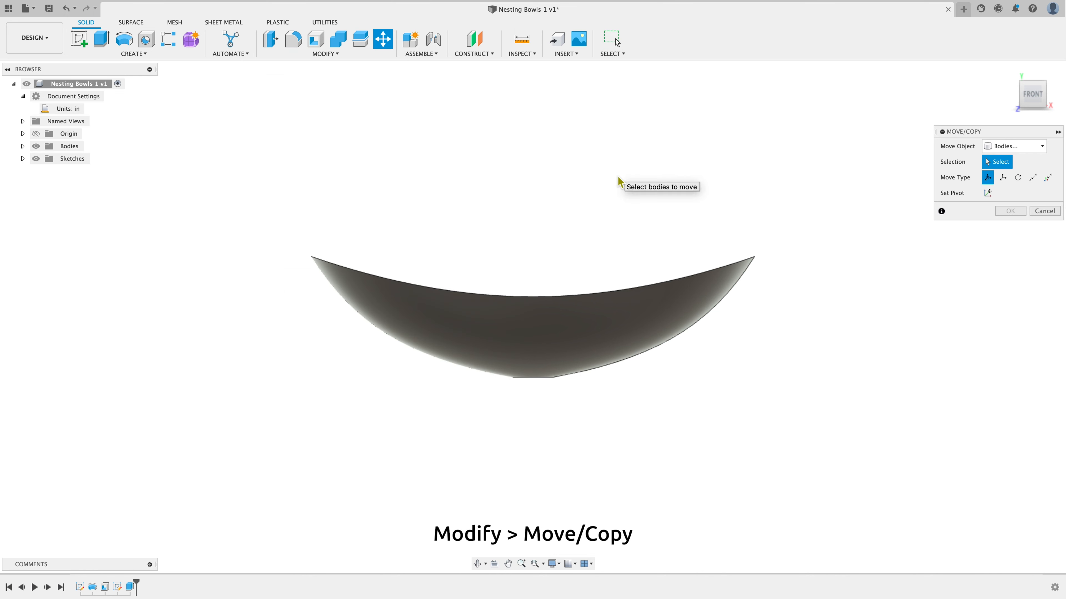
{"action": "left_click", "coordinate": [1007, 147]}
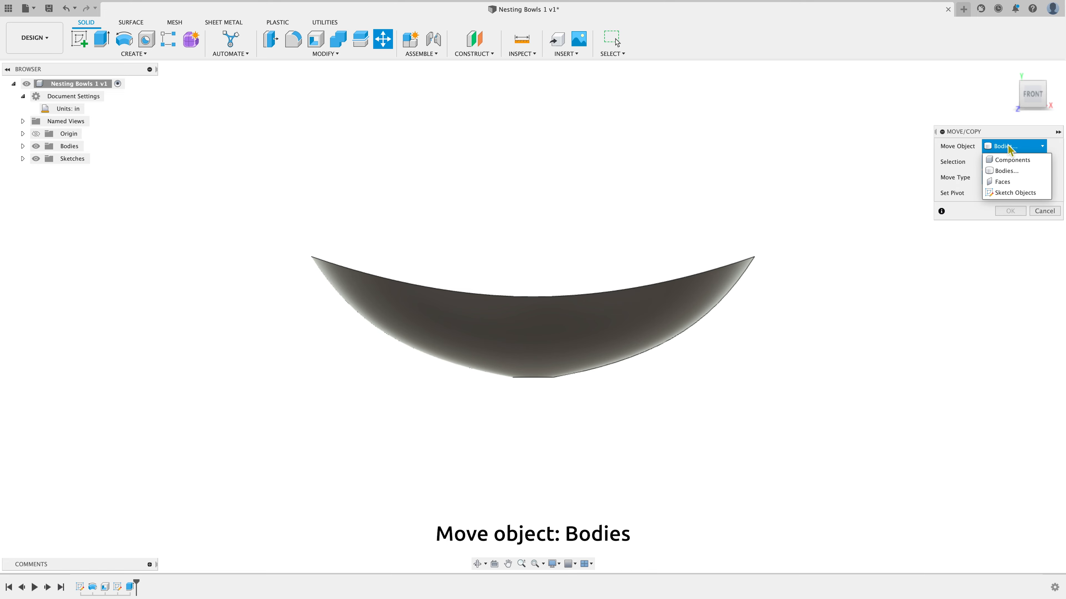
{"action": "left_click", "coordinate": [1008, 147]}
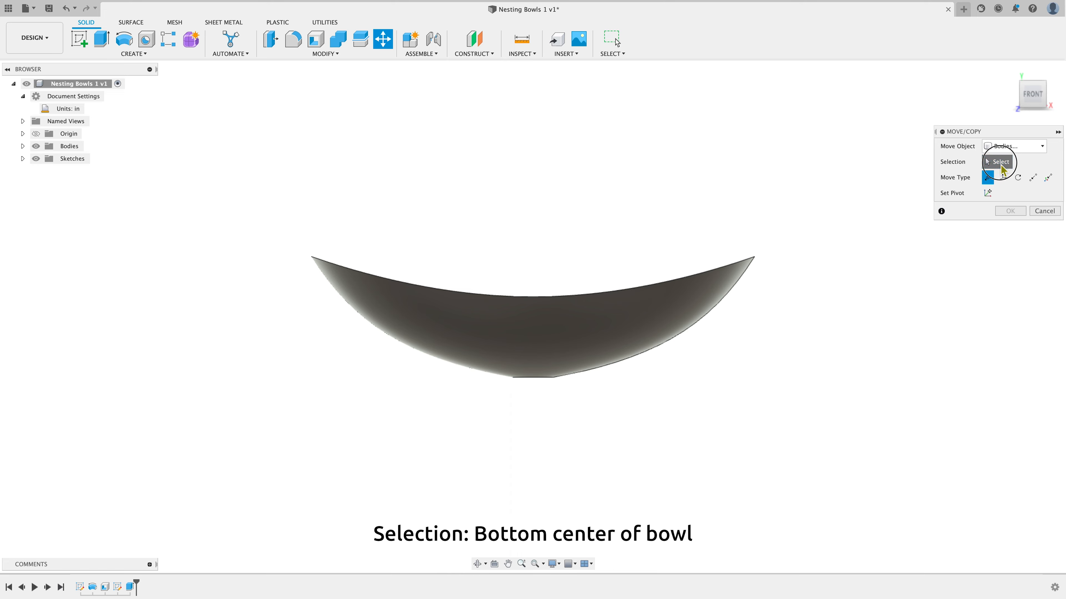
{"action": "left_click", "coordinate": [730, 290]}
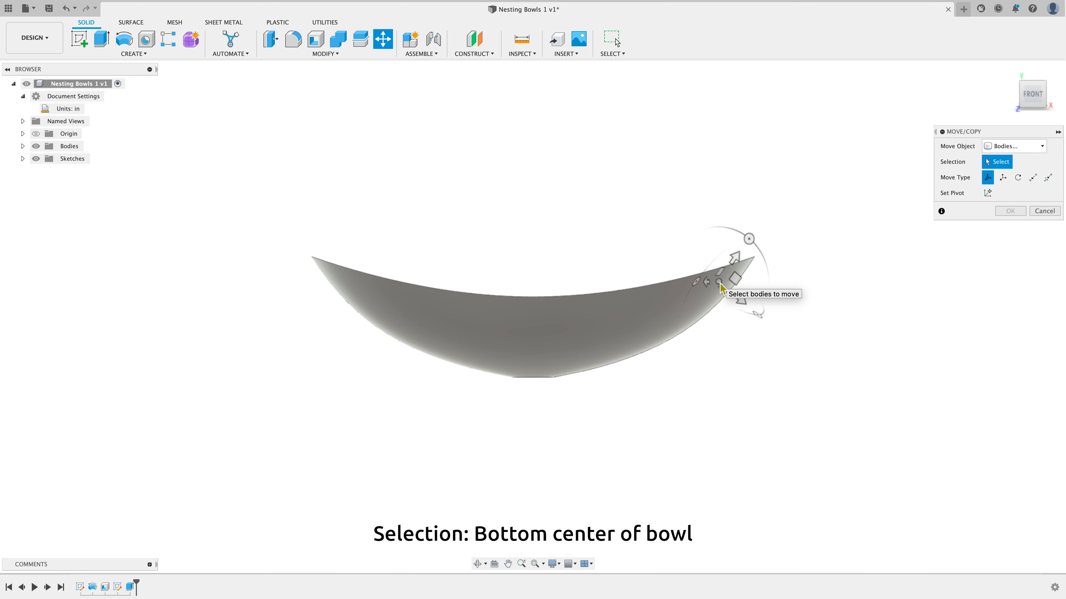
{"action": "left_click_drag", "start_coordinate": [653, 299], "coordinate": [535, 381]}
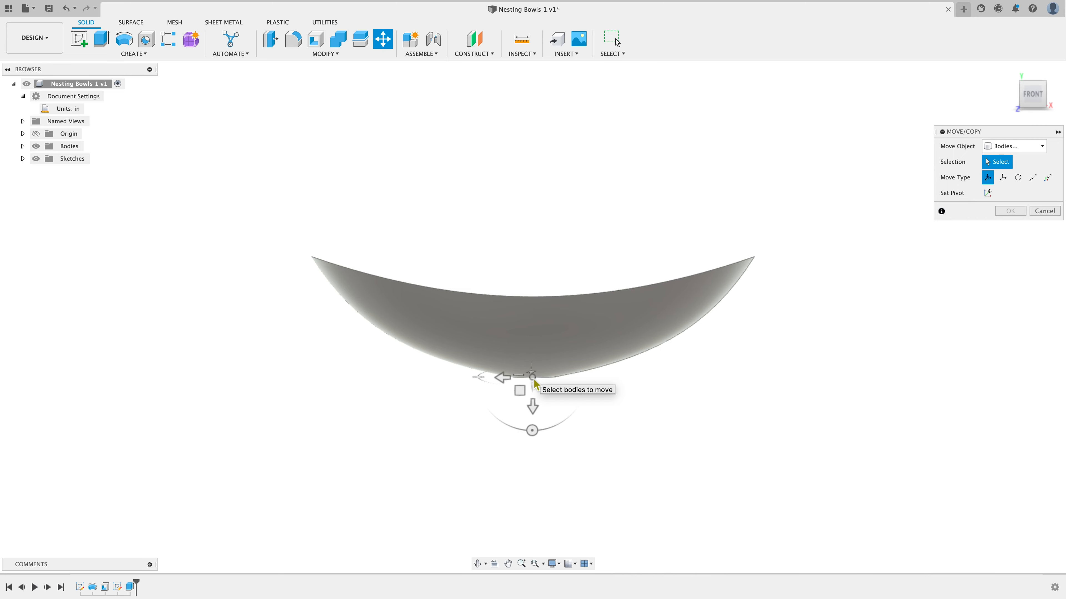
{"action": "left_click", "coordinate": [535, 381]}
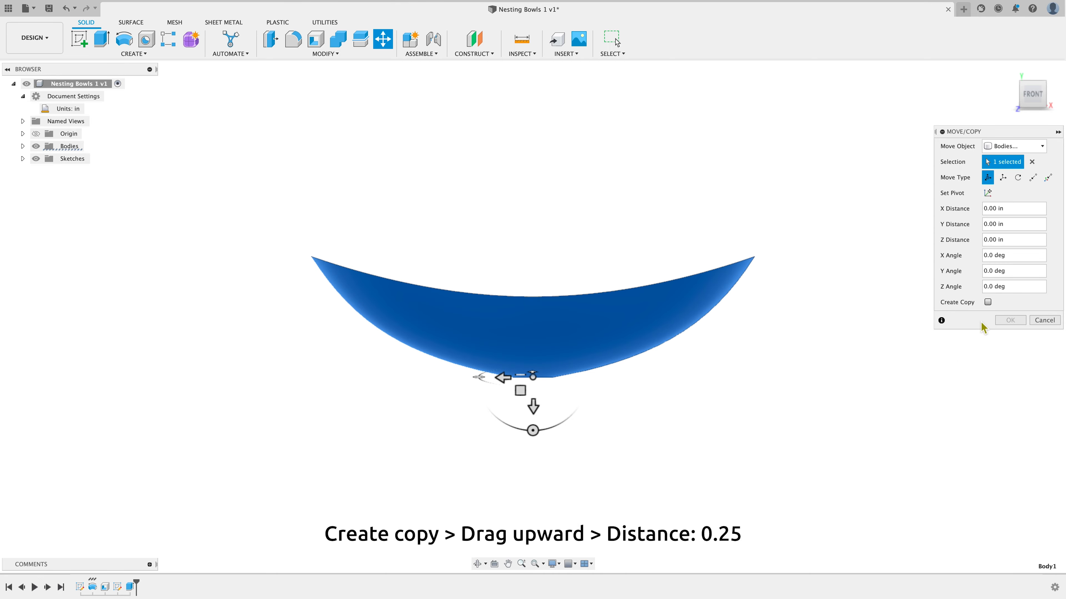
{"action": "left_click", "coordinate": [987, 303]}
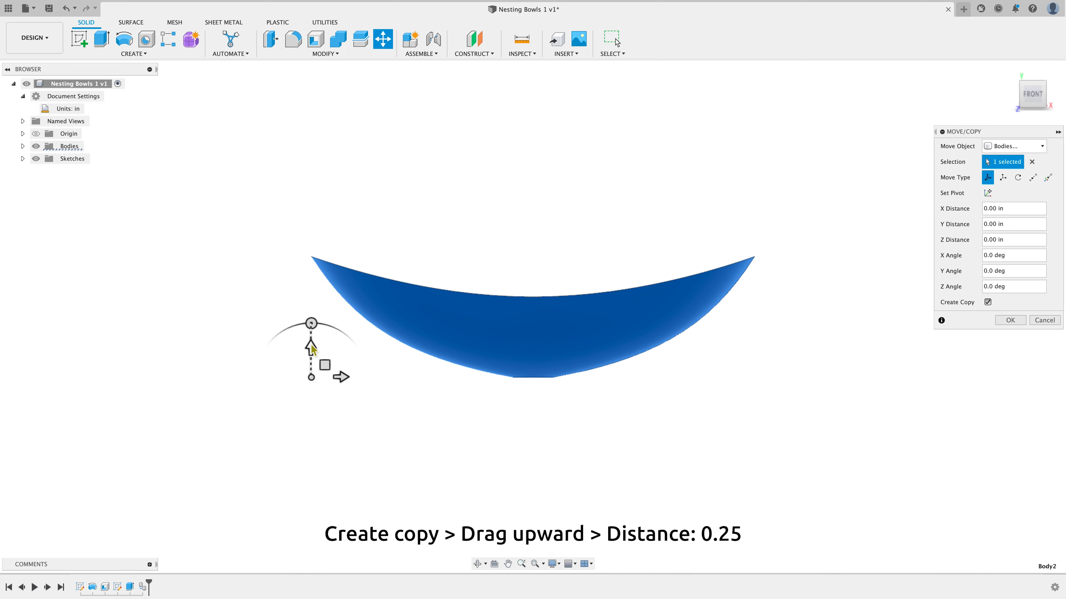
{"action": "left_click", "coordinate": [312, 348]}
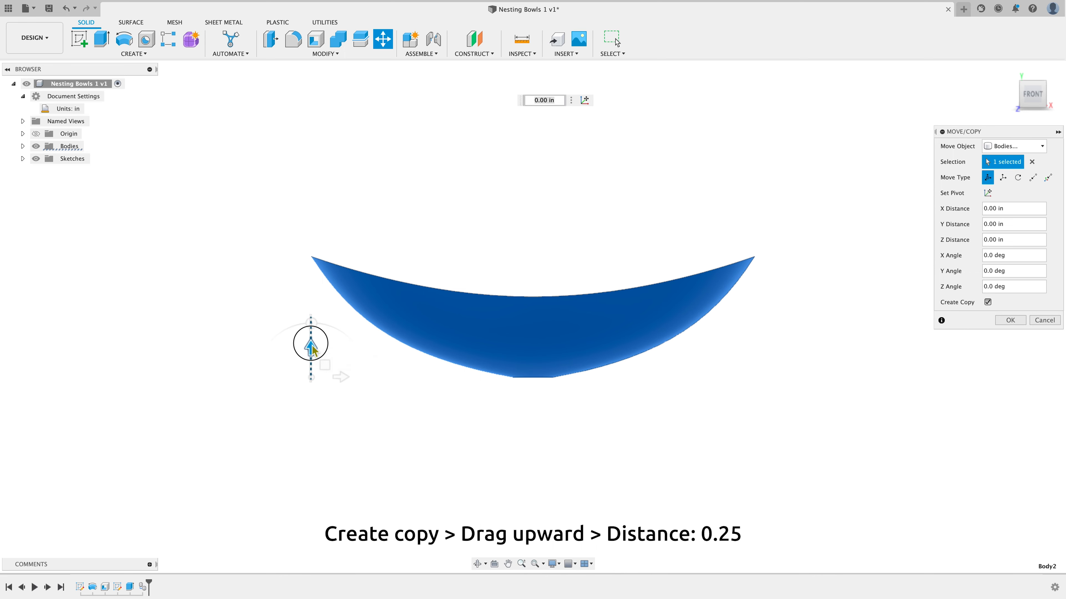
{"action": "left_click_drag", "start_coordinate": [311, 345], "coordinate": [311, 330]}
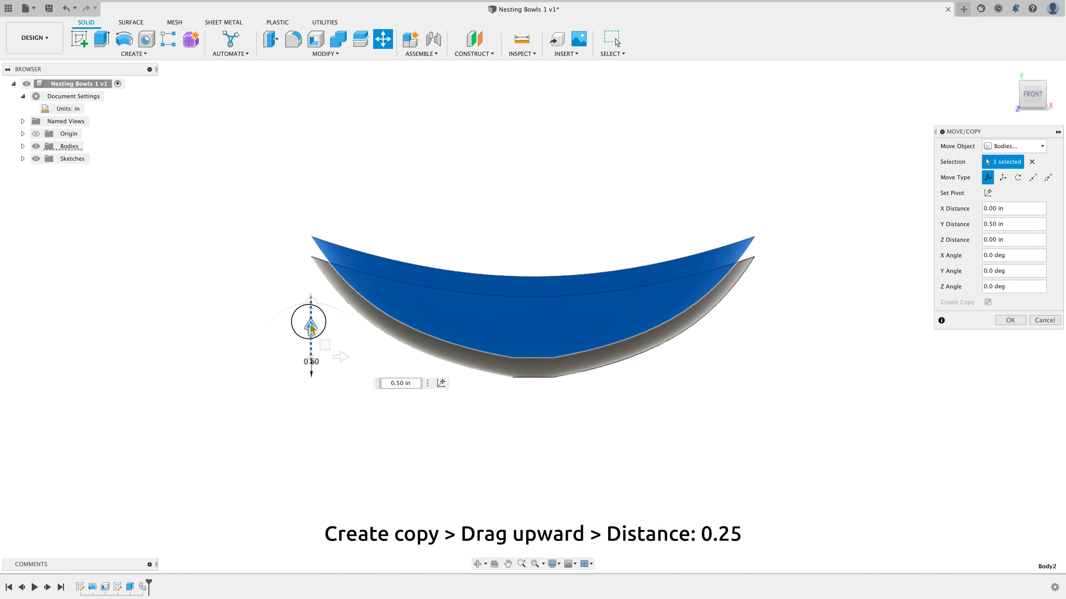
{"action": "left_click_drag", "start_coordinate": [310, 329], "coordinate": [309, 324]}
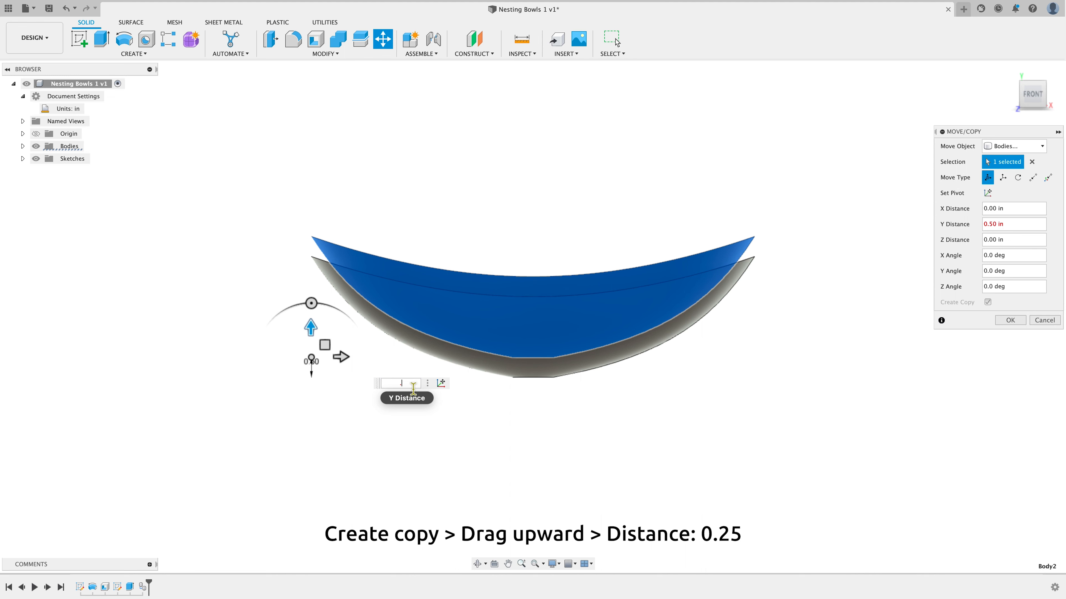
{"action": "type", "text": ".25"}
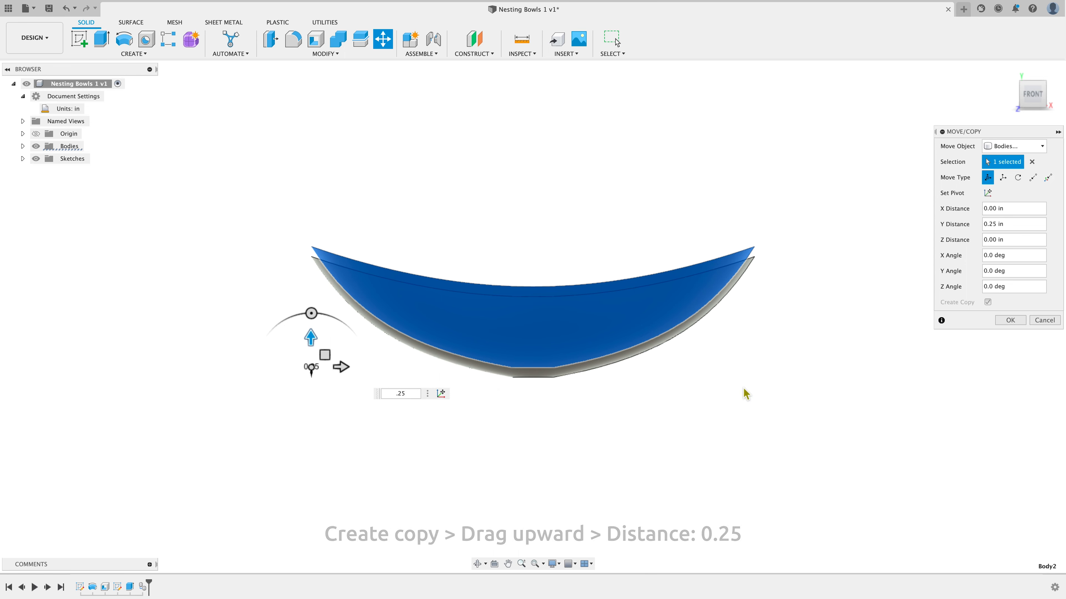
{"action": "left_click", "coordinate": [1009, 321]}
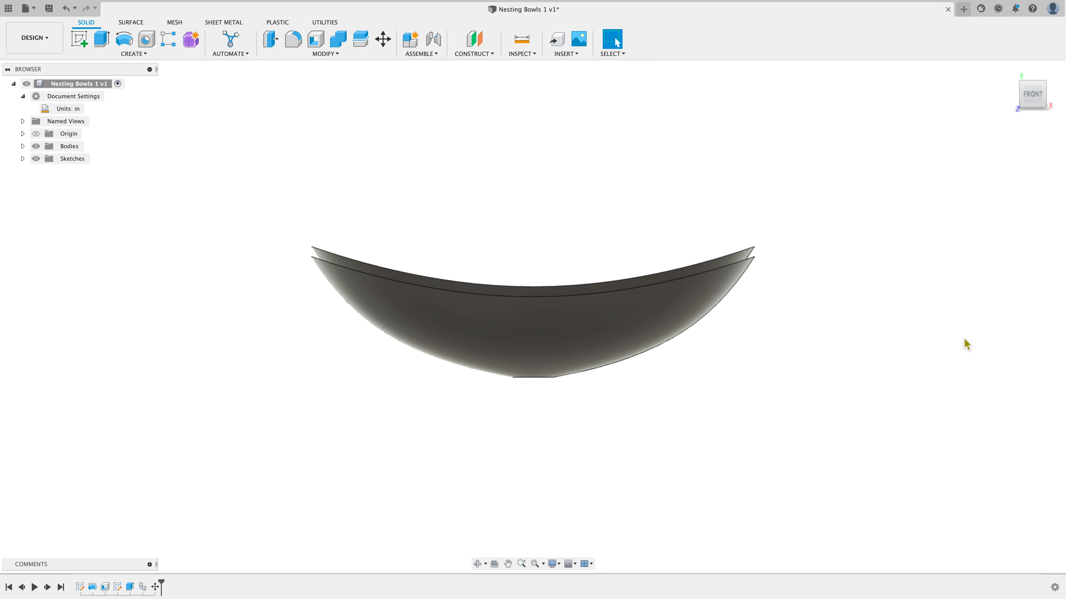
Create a section analysis on the XY plane to view the nested bowls' cross-section from the front
{"action": "mouse_move", "coordinate": [1031, 98]}
{"action": "left_mouse_down"}
{"action": "mouse_move", "coordinate": [1008, 128]}
{"action": "mouse_move", "coordinate": [1030, 102]}
{"action": "left_mouse_up"}
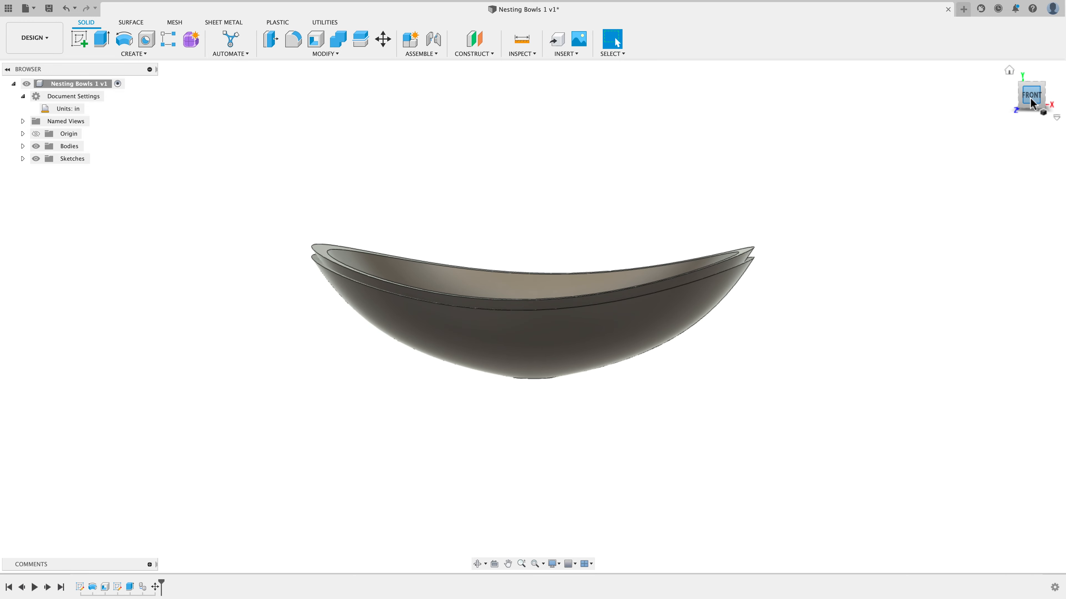
{"action": "left_click", "coordinate": [1032, 103]}
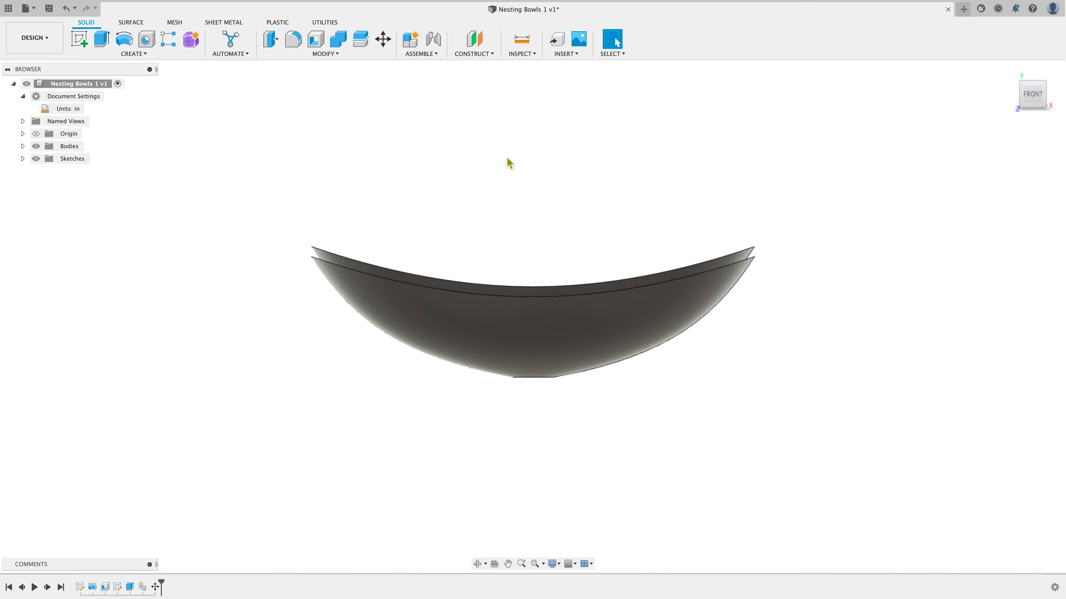
{"action": "left_click", "coordinate": [548, 216]}
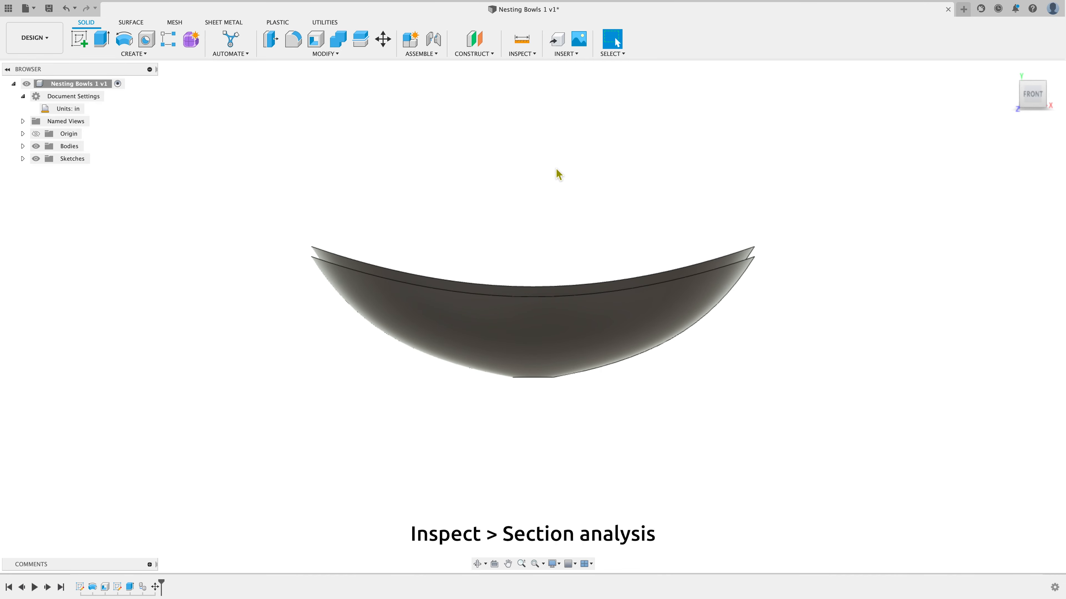
{"action": "left_click", "coordinate": [537, 56]}
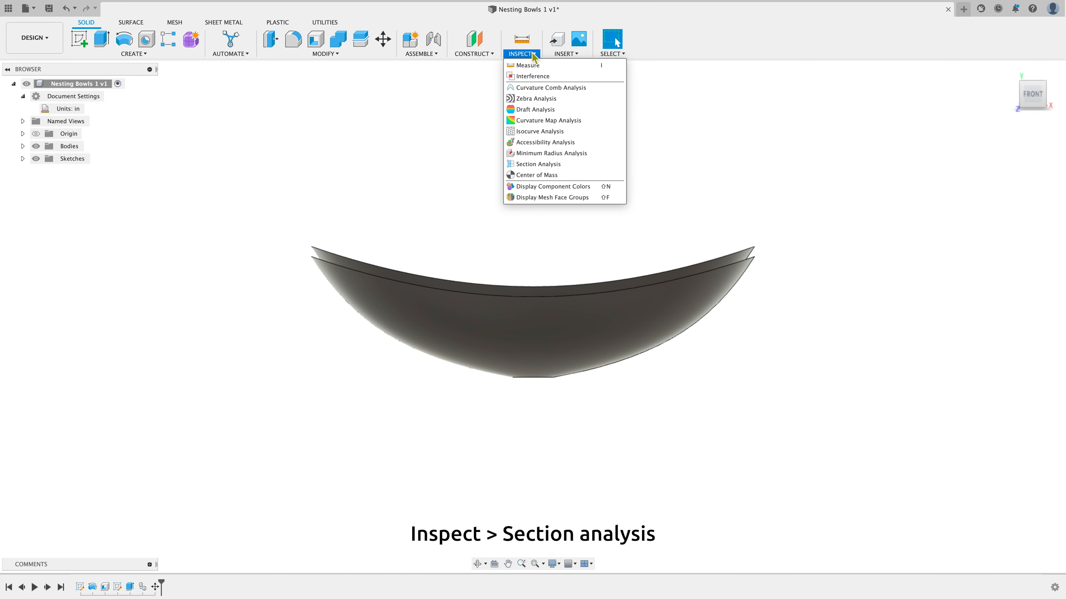
{"action": "left_click", "coordinate": [584, 167]}
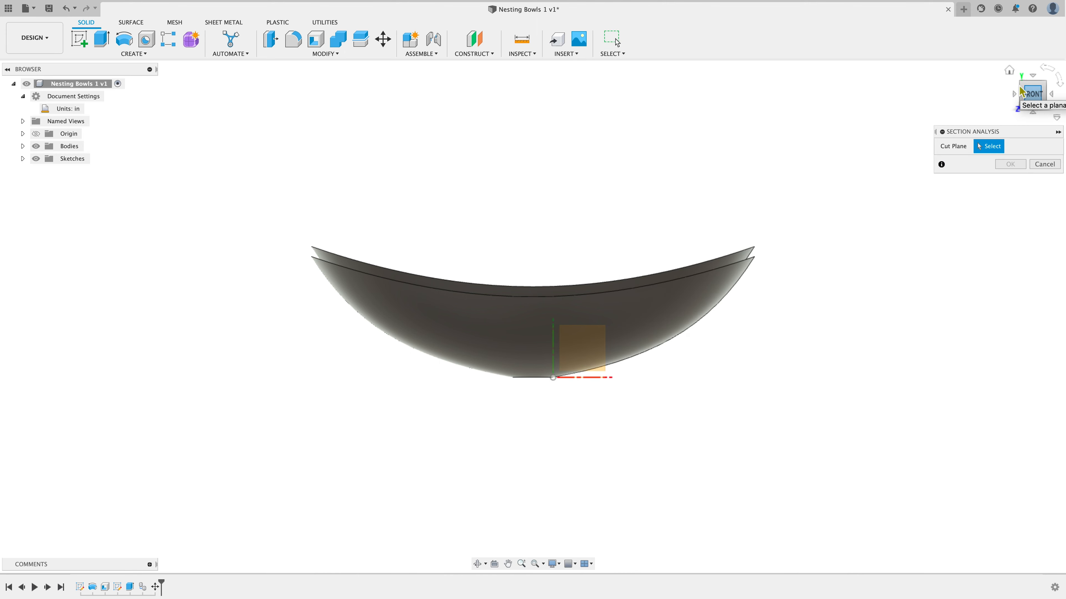
{"action": "left_click", "coordinate": [1010, 73]}
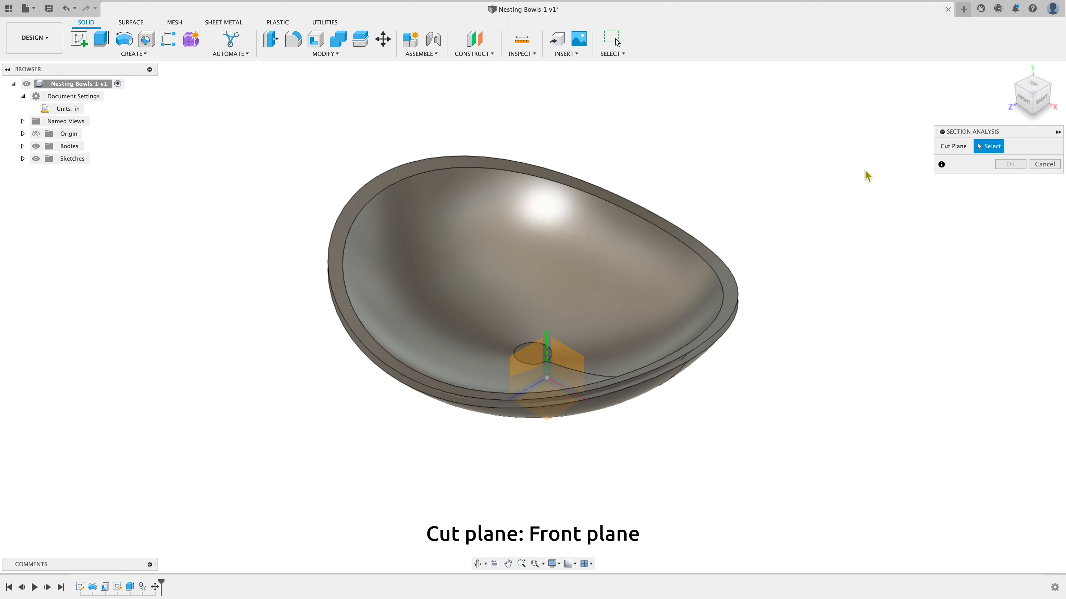
{"action": "left_click", "coordinate": [567, 366]}
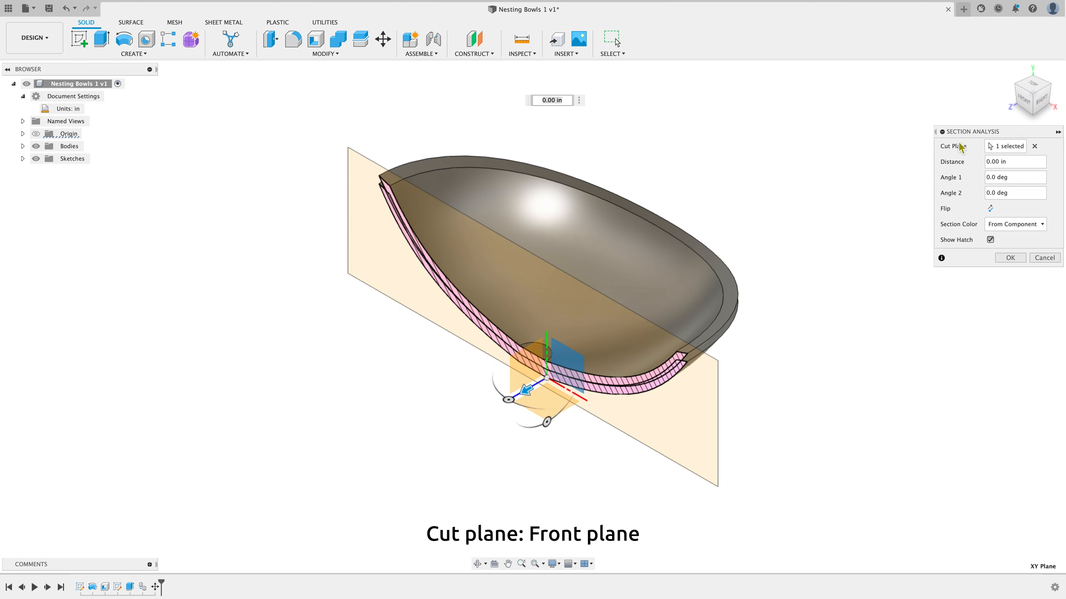
{"action": "left_click", "coordinate": [1024, 104]}
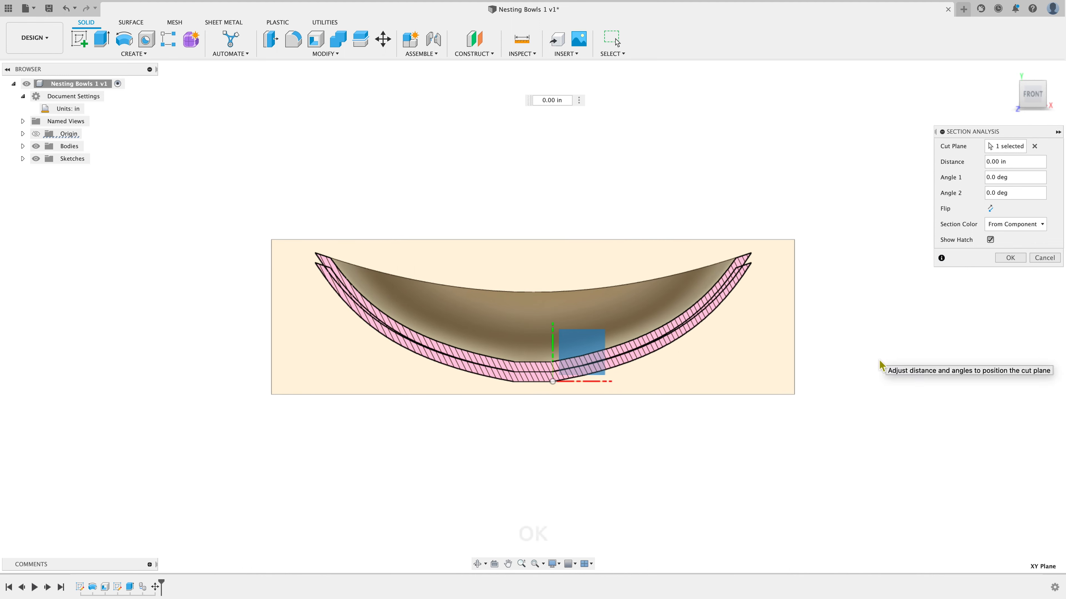
{"action": "left_click", "coordinate": [1009, 257]}
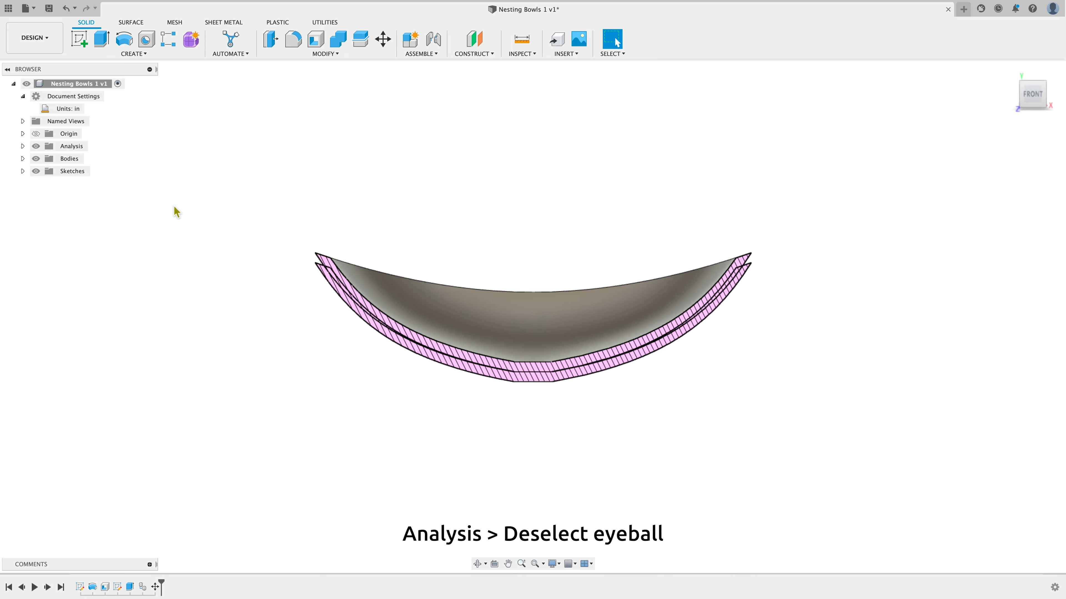
Hide the Section1 analysis in the Analysis folder
{"action": "left_click", "coordinate": [23, 146]}
{"action": "left_click", "coordinate": [48, 161]}
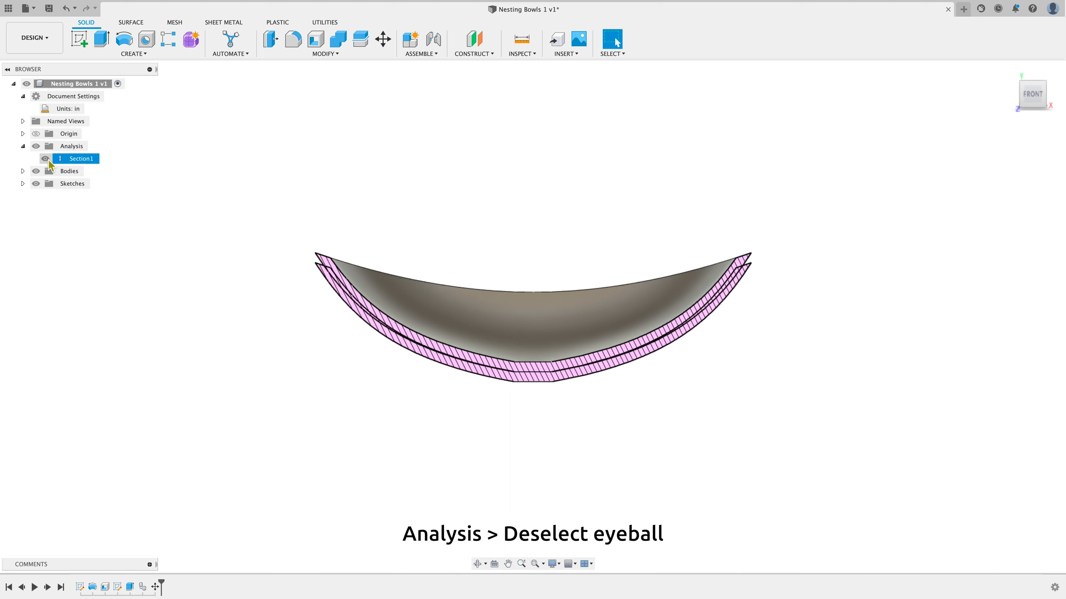
{"action": "left_click", "coordinate": [45, 159]}
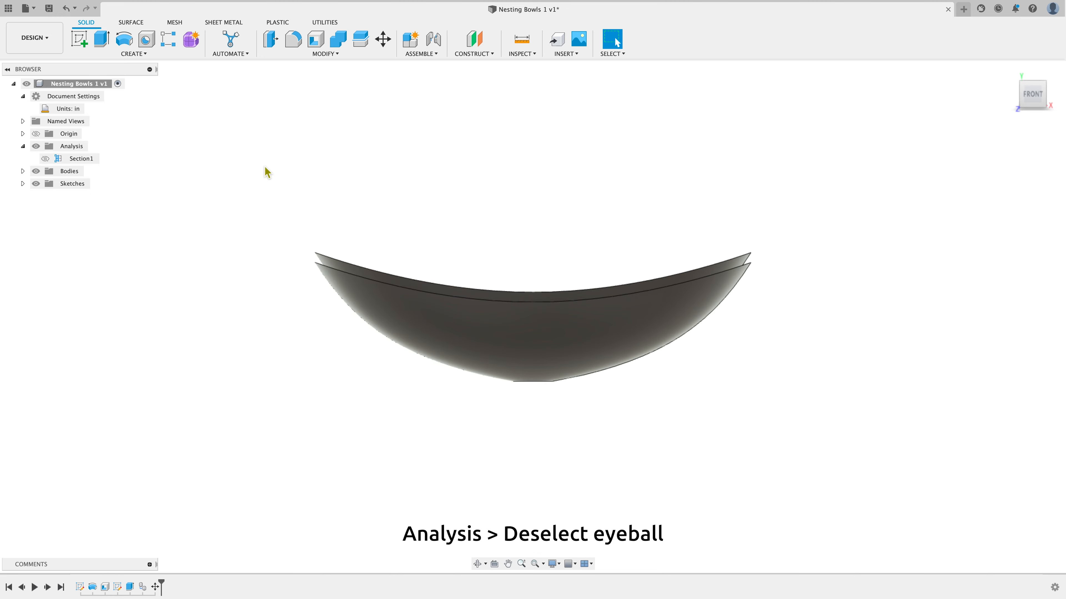
{"action": "left_click", "coordinate": [741, 160]}
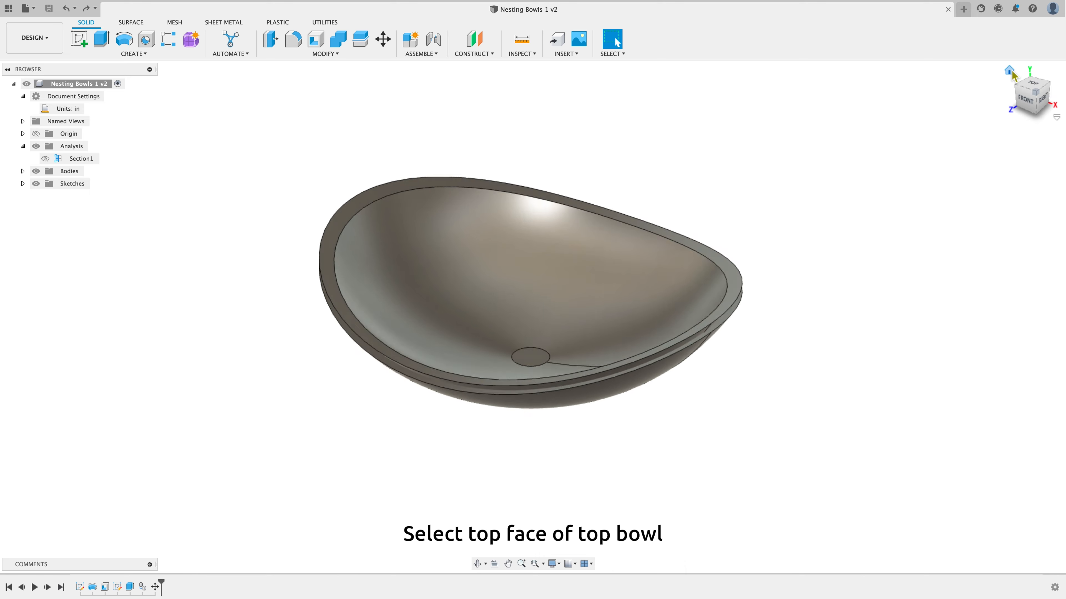
Start a sketch on the small circular face at the bottom of the top bowl and draw a line across the circle
{"action": "left_click", "coordinate": [1010, 73]}
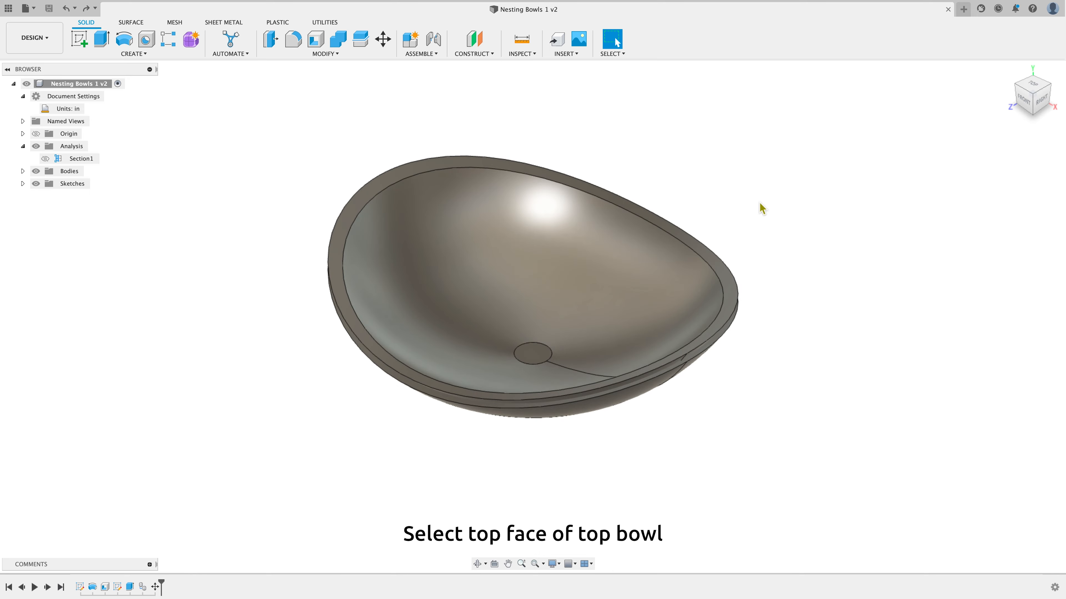
{"action": "left_click", "coordinate": [540, 360]}
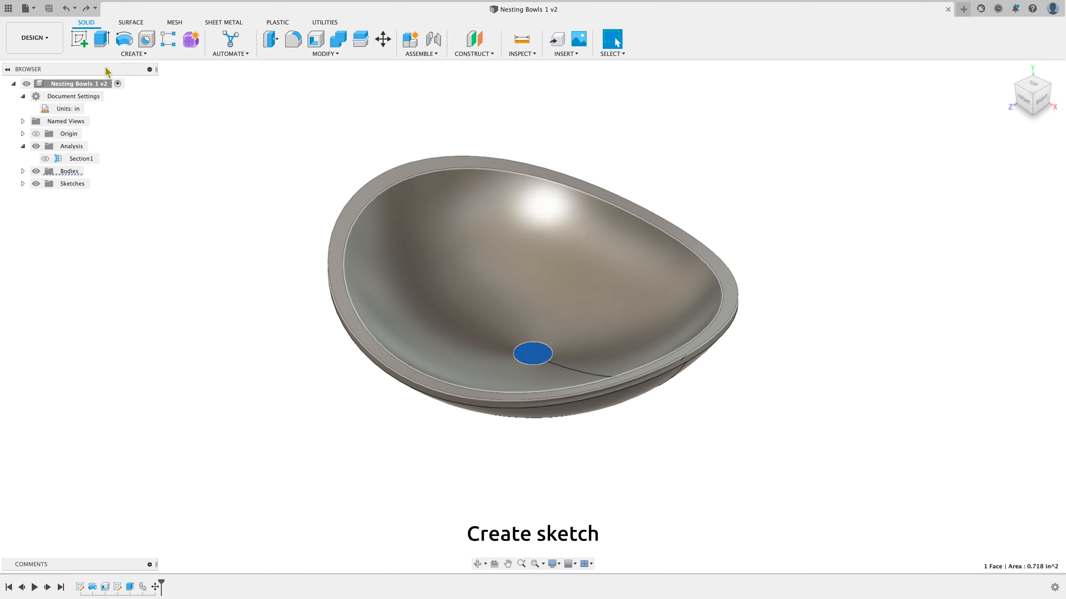
{"action": "left_click", "coordinate": [80, 39]}
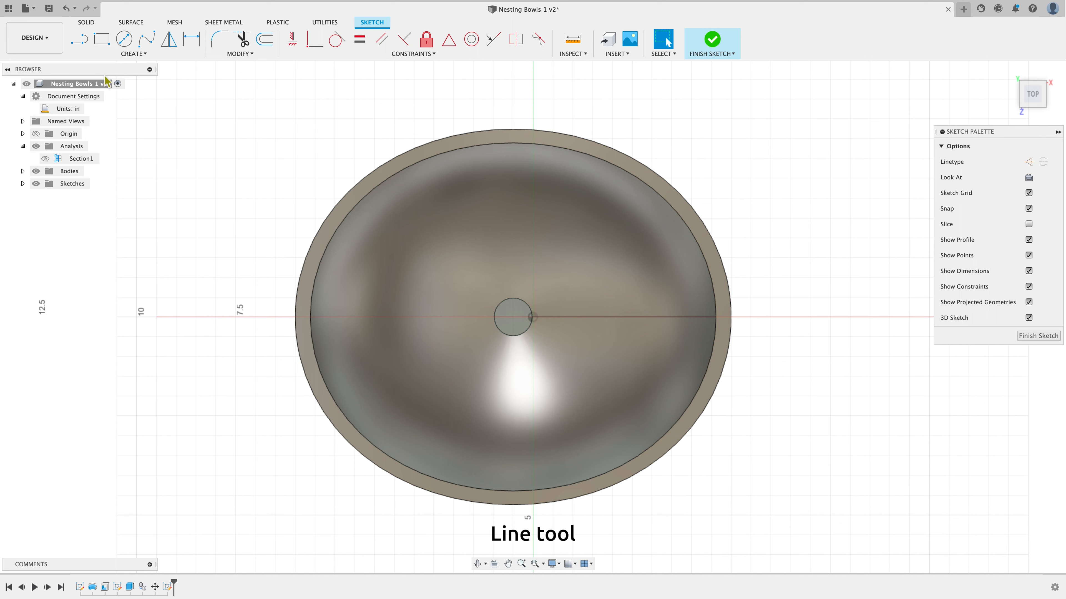
{"action": "left_click", "coordinate": [80, 40]}
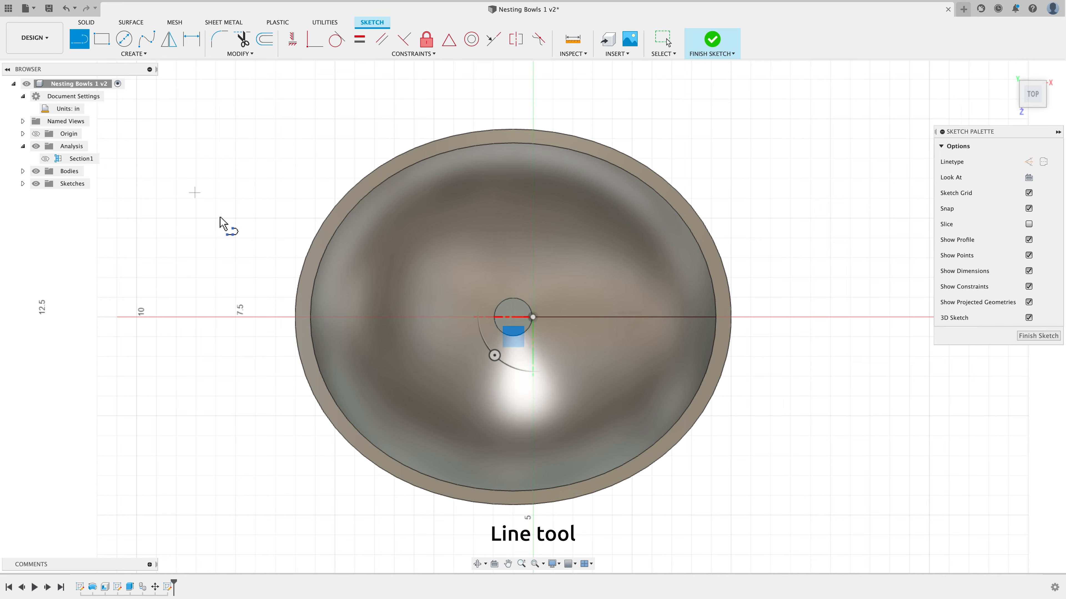
{"action": "scroll", "coordinate": [512, 330], "scroll_direction": "up", "scroll_amount": 3}
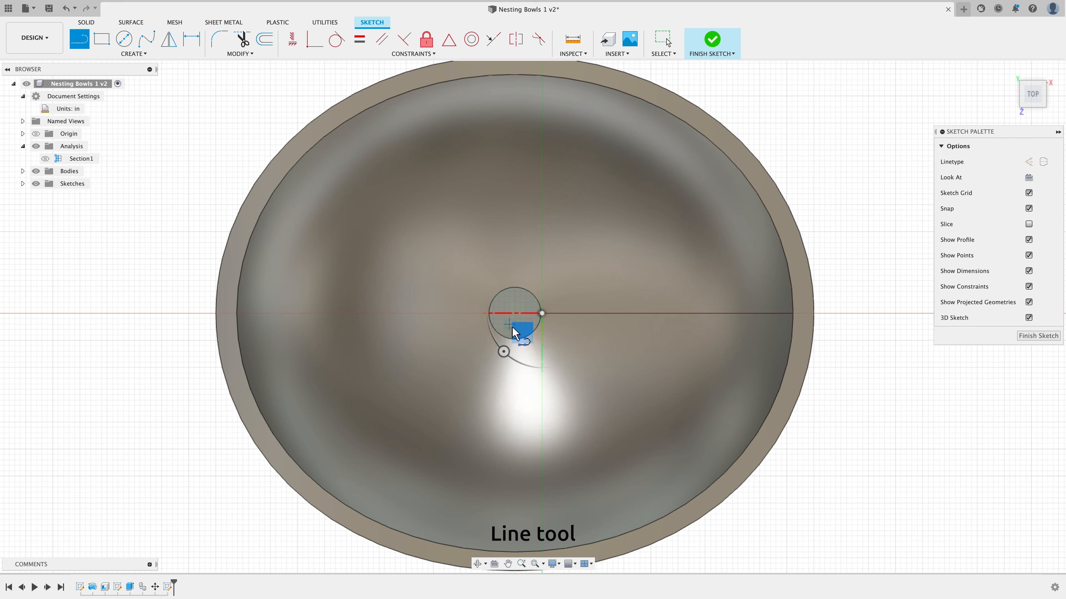
{"action": "scroll", "coordinate": [515, 334], "scroll_direction": "up", "scroll_amount": 2}
{"action": "left_click", "coordinate": [480, 308]}
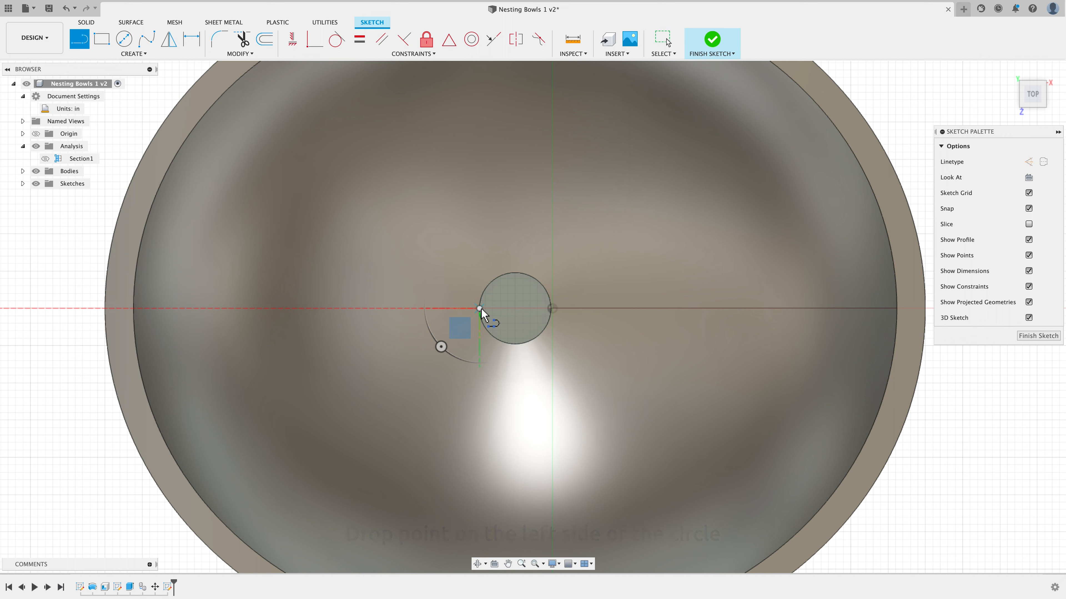
{"action": "left_click", "coordinate": [552, 308]}
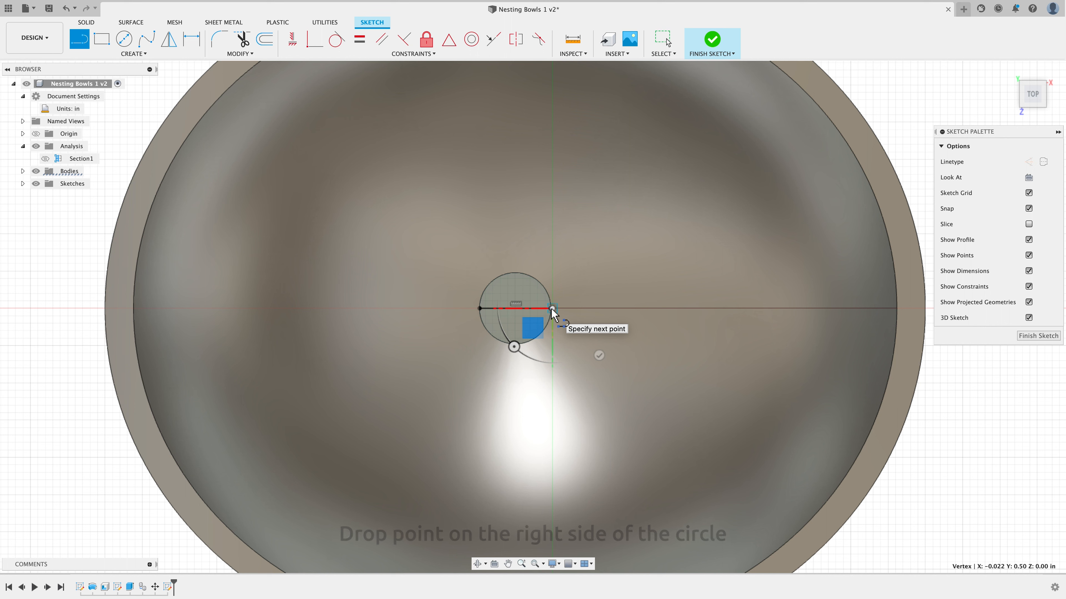
{"action": "right_click", "coordinate": [551, 310]}
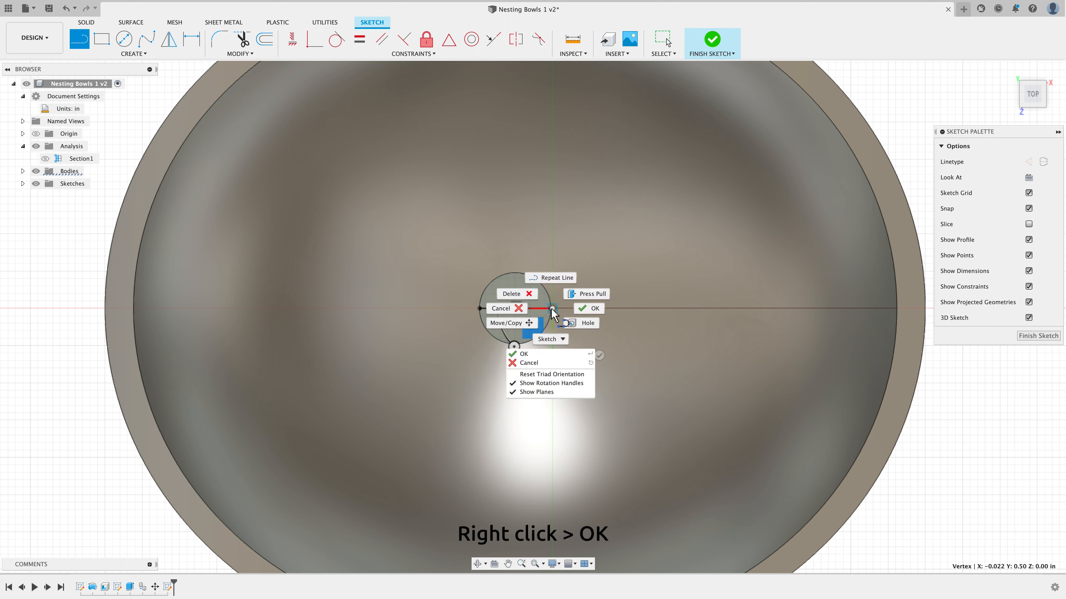
{"action": "left_click", "coordinate": [590, 309]}
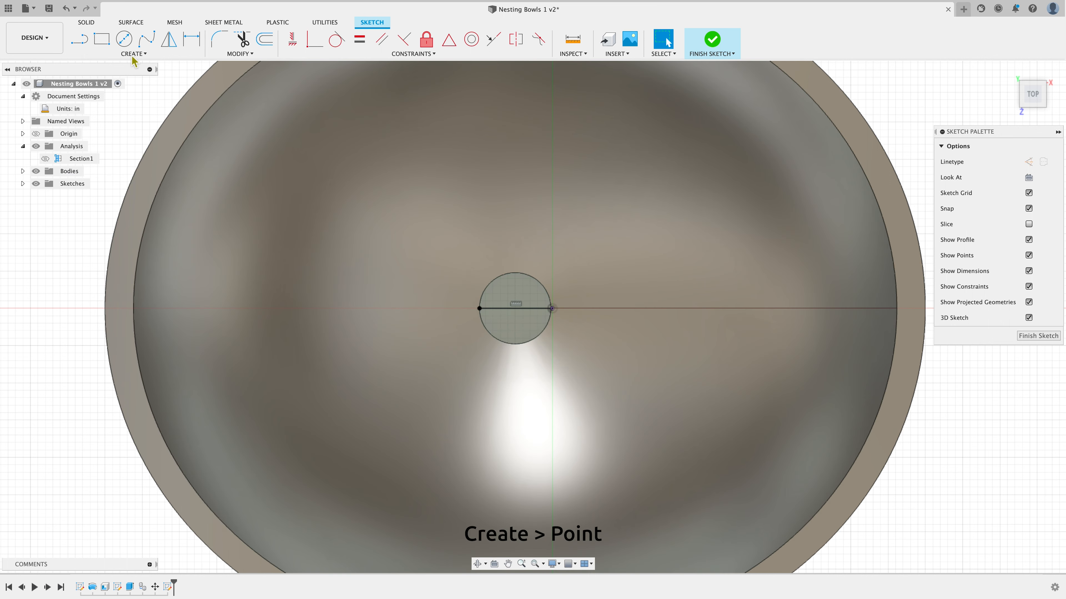
Place a sketch point at the centre of the circle and finish the sketch
{"action": "left_click", "coordinate": [134, 54]}
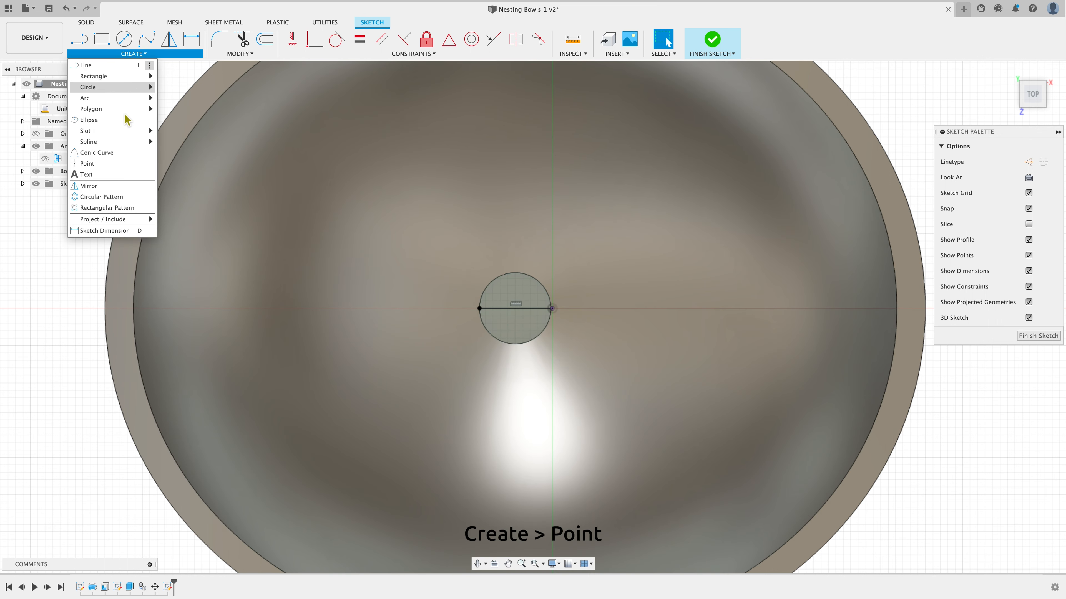
{"action": "left_click", "coordinate": [109, 164]}
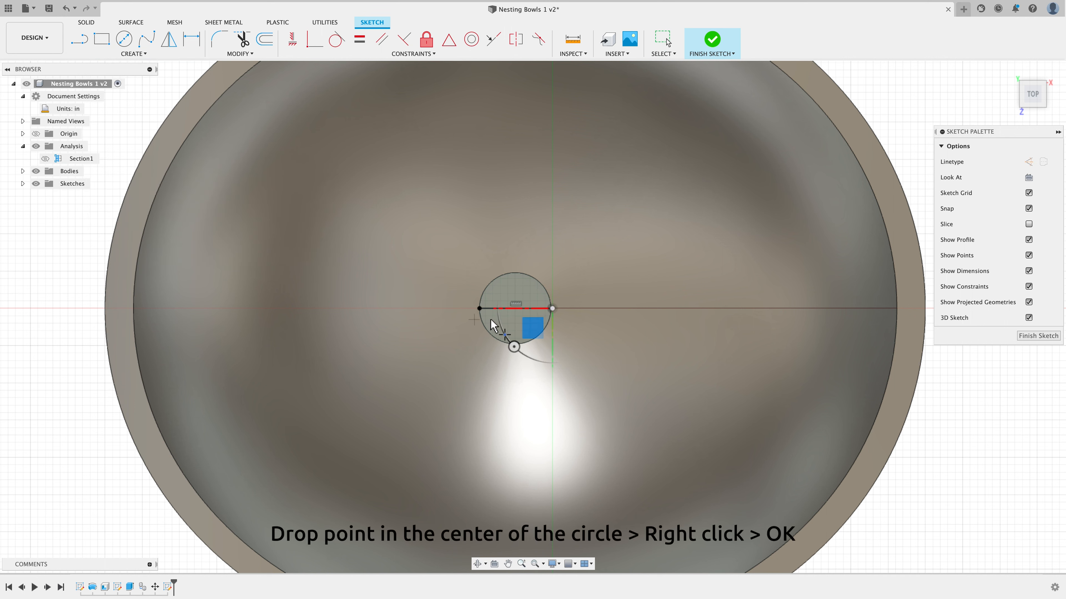
{"action": "left_click", "coordinate": [516, 309]}
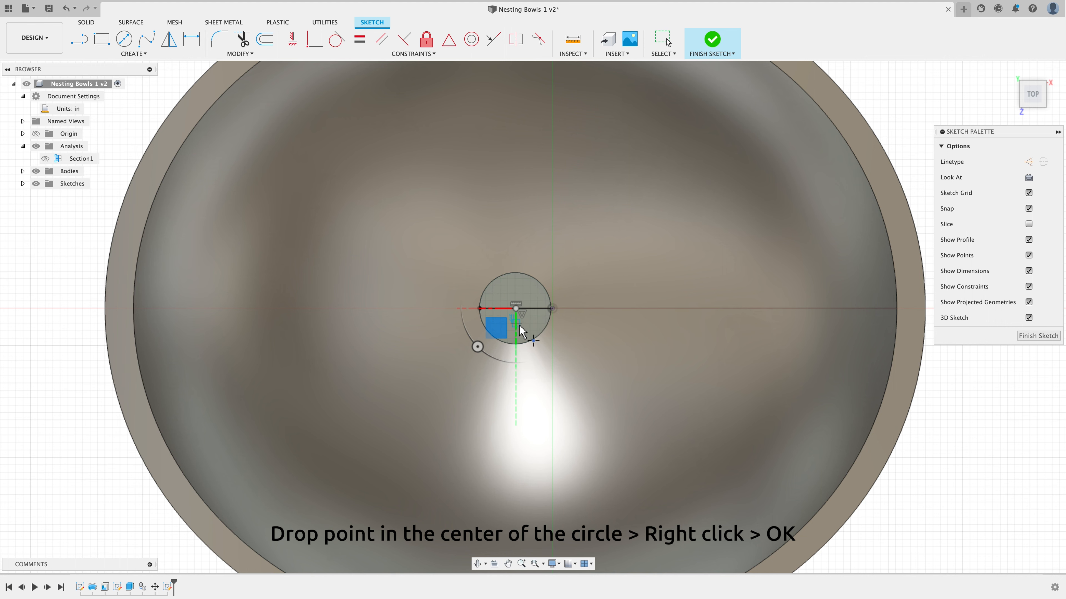
{"action": "right_click", "coordinate": [610, 287]}
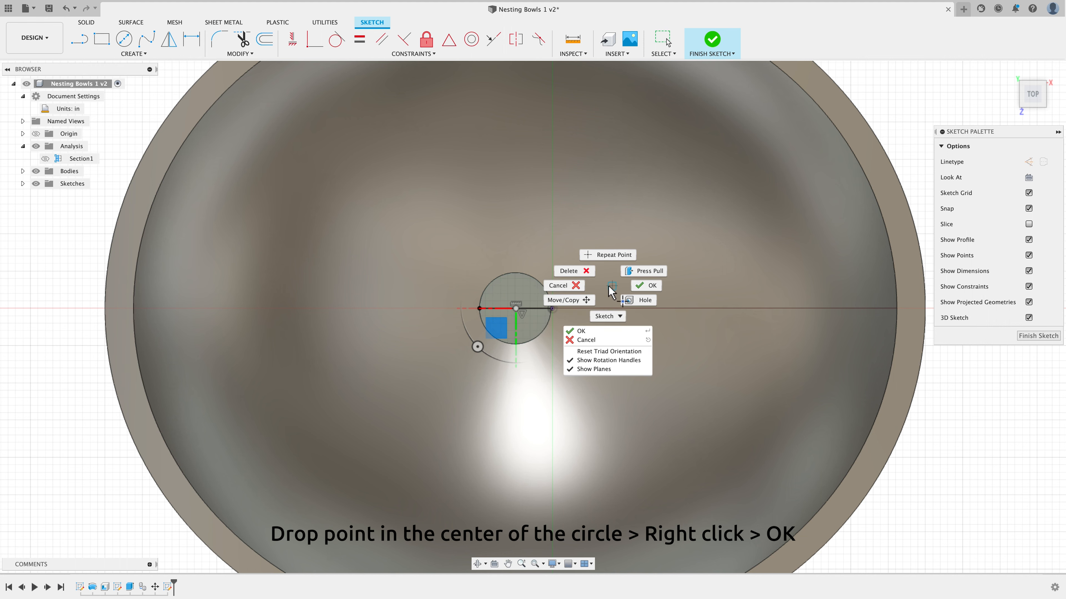
{"action": "left_click", "coordinate": [646, 286]}
{"action": "scroll", "coordinate": [646, 328], "scroll_direction": "down", "scroll_amount": 2}
{"action": "scroll", "coordinate": [644, 327], "scroll_direction": "down", "scroll_amount": 3}
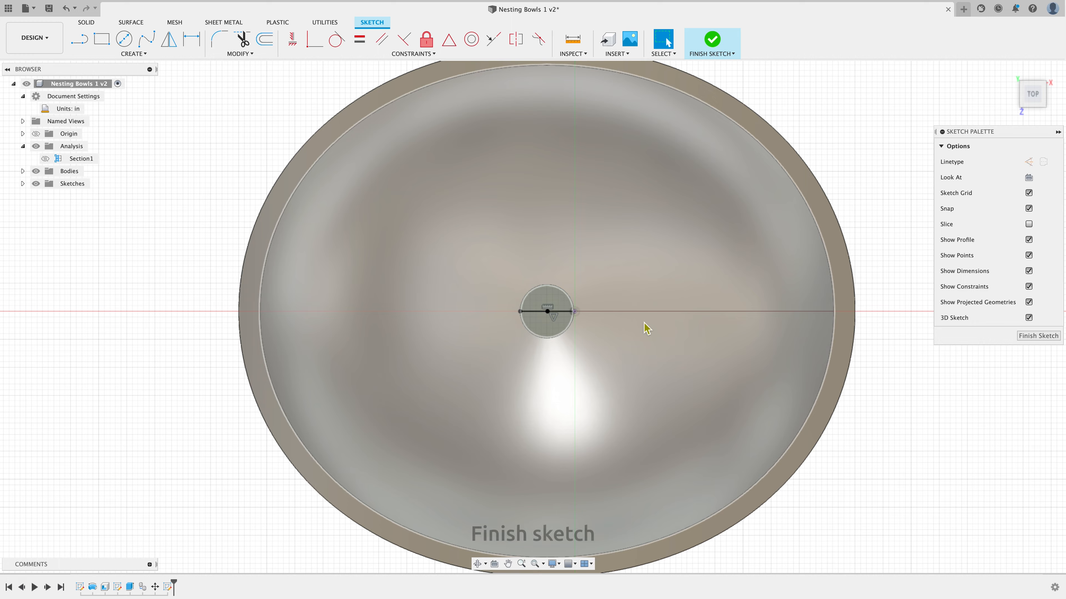
{"action": "left_click", "coordinate": [1037, 335]}
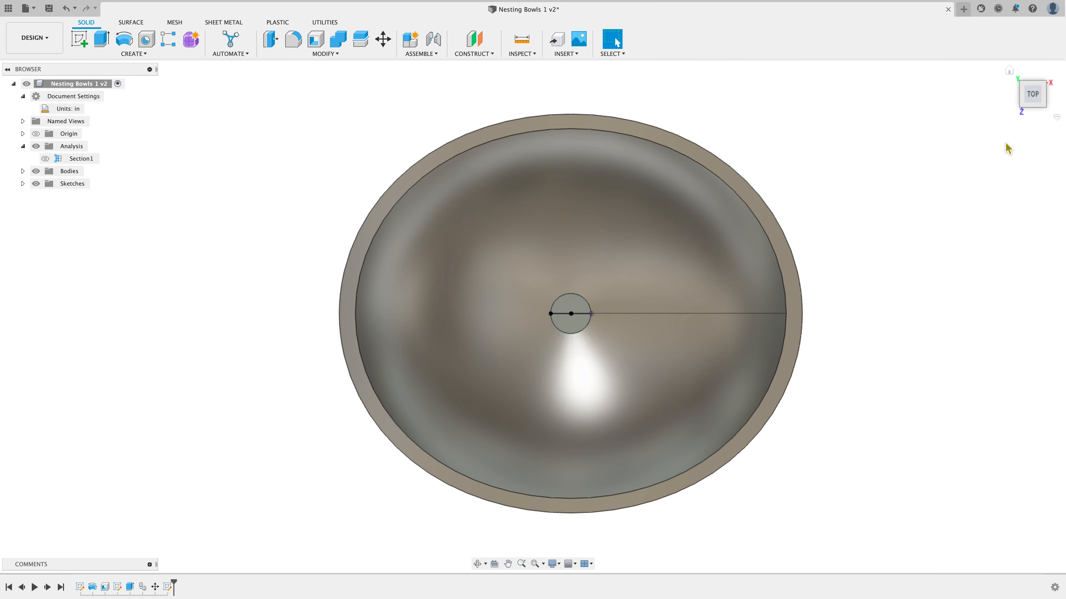
Scale the top bowl uniformly by a factor of 0.75 about the new sketch point
{"action": "left_click", "coordinate": [1009, 71]}
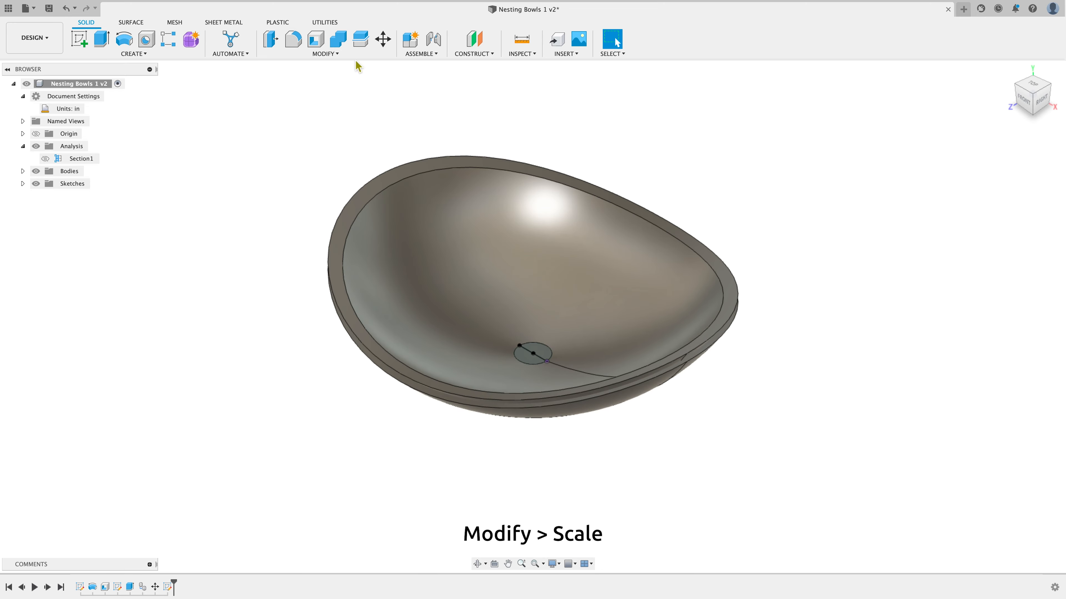
{"action": "left_click", "coordinate": [326, 53]}
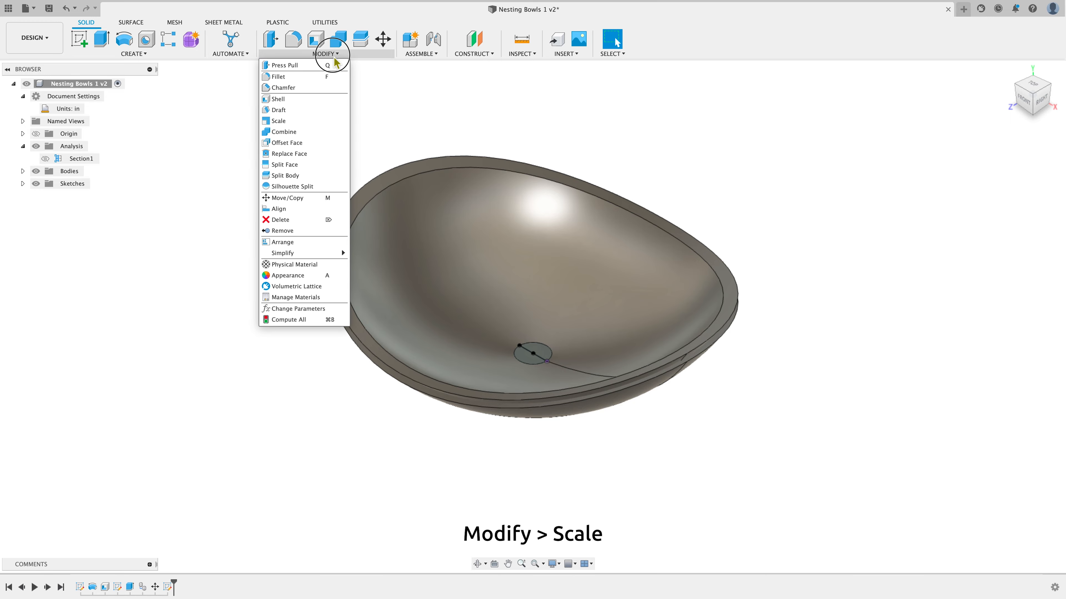
{"action": "left_click", "coordinate": [319, 122]}
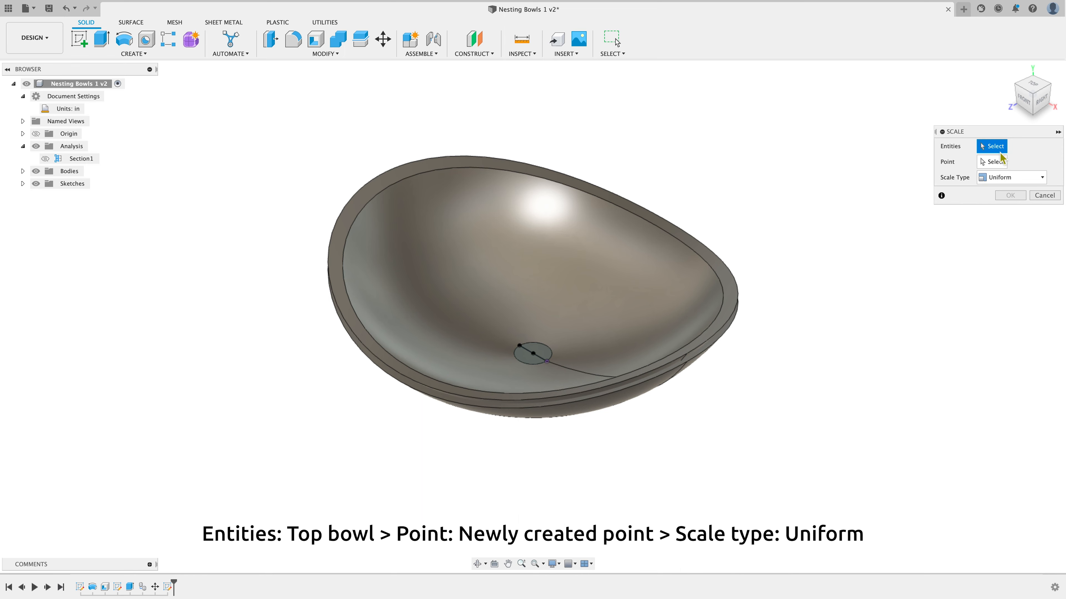
{"action": "left_click", "coordinate": [656, 262]}
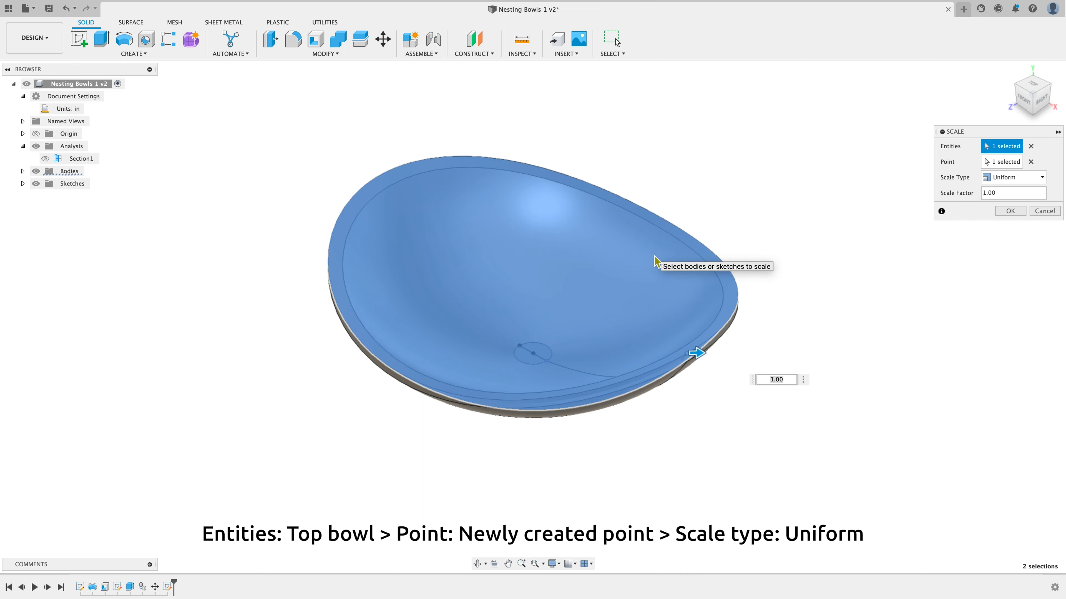
{"action": "left_click", "coordinate": [999, 163]}
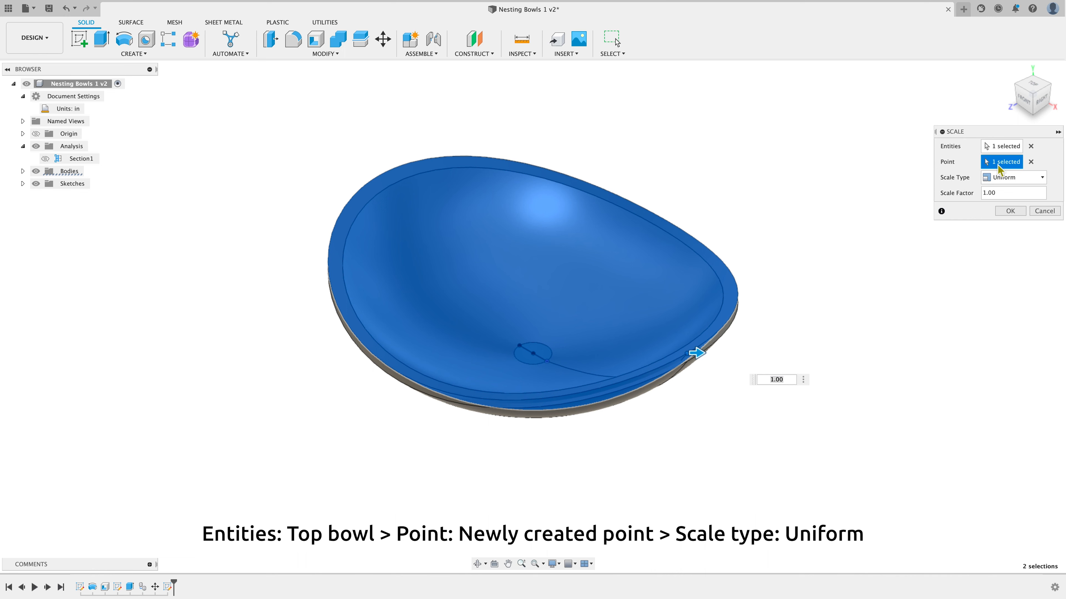
{"action": "left_click", "coordinate": [1030, 162]}
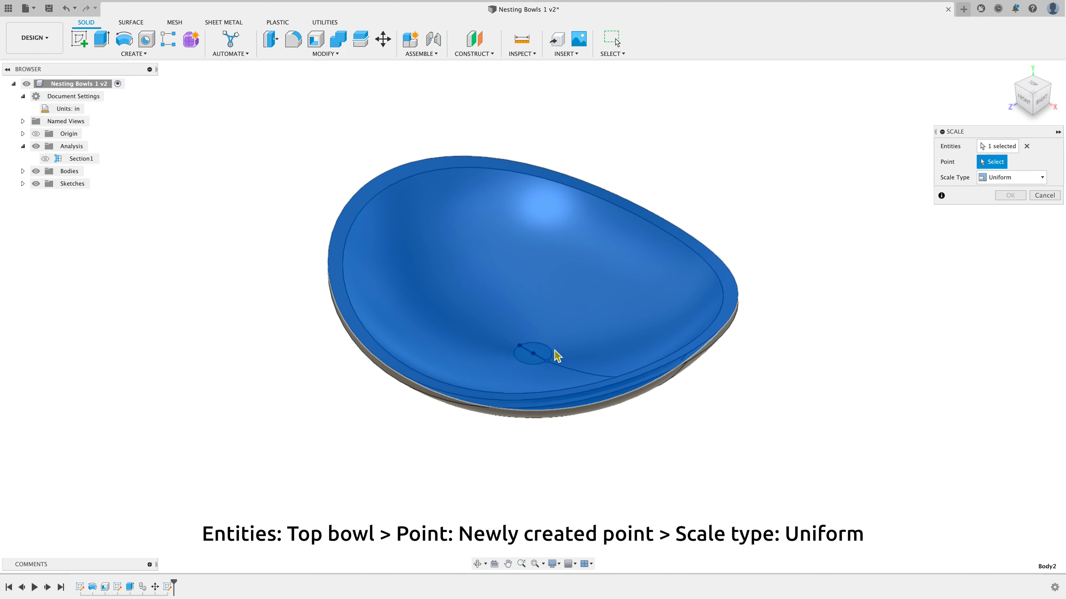
{"action": "left_click", "coordinate": [534, 354]}
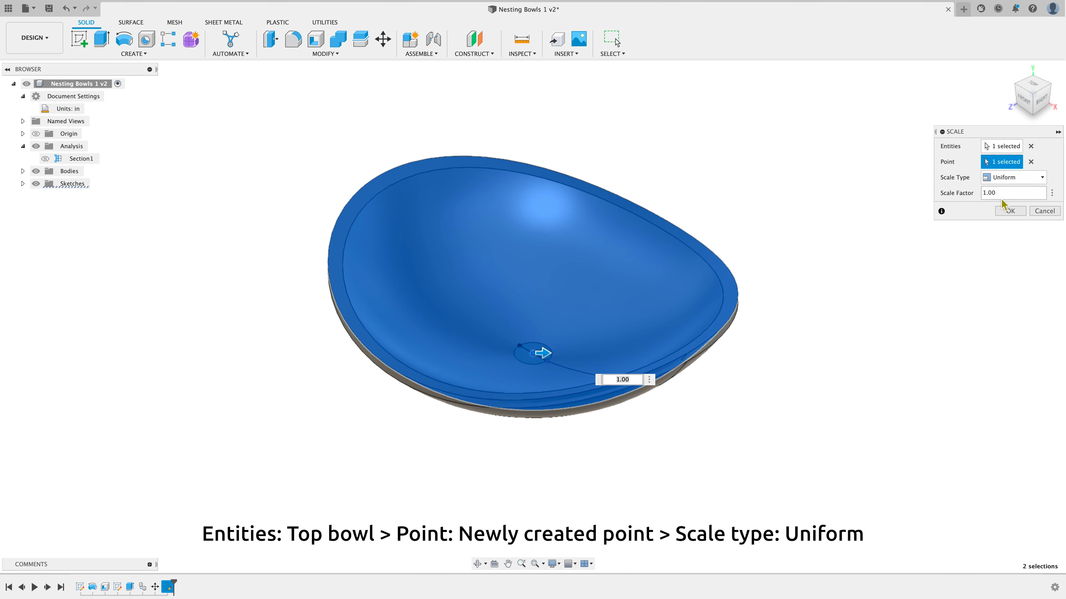
{"action": "left_click", "coordinate": [1009, 178]}
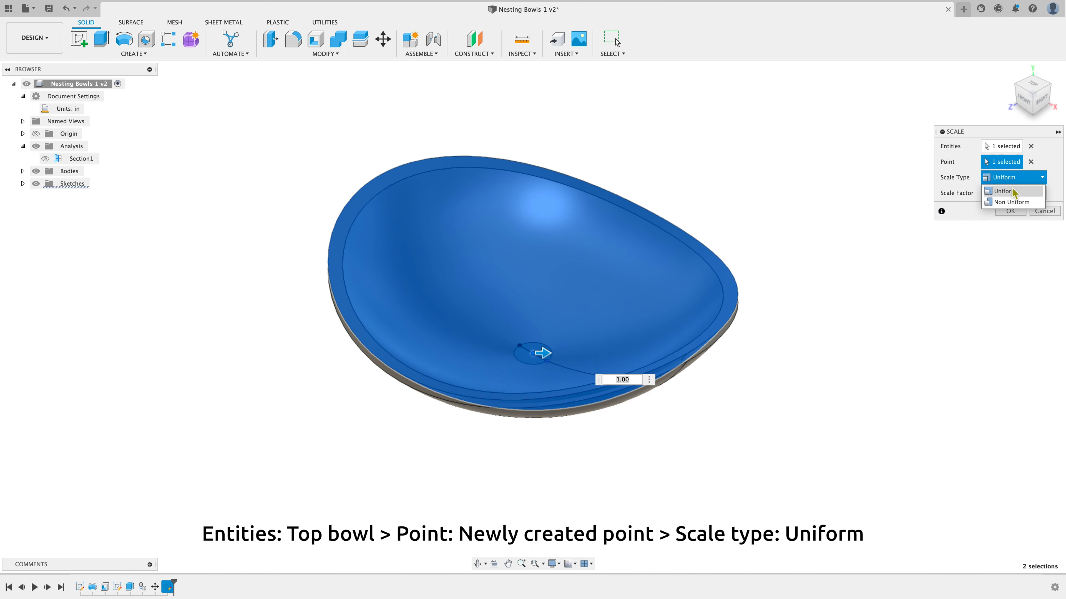
{"action": "left_click", "coordinate": [1011, 191]}
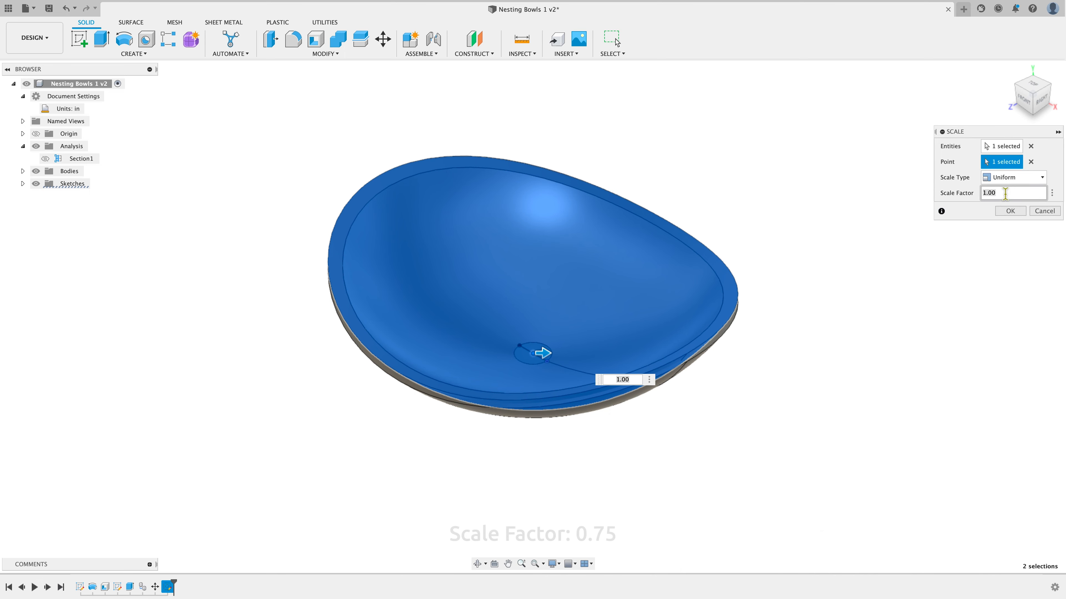
{"action": "key", "text": "BackSpace"}
{"action": "key", "text": "BackSpace"}
{"action": "key", "text": "BackSpace"}
{"action": "key", "text": "BackSpace"}
{"action": "type", "text": ".7"}
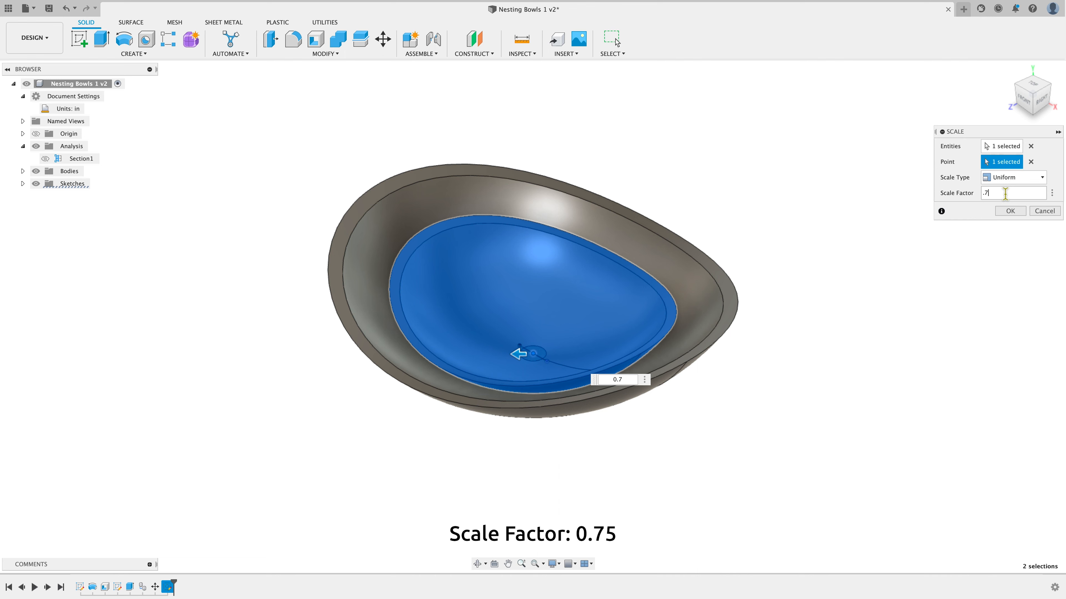
{"action": "type", "text": "5"}
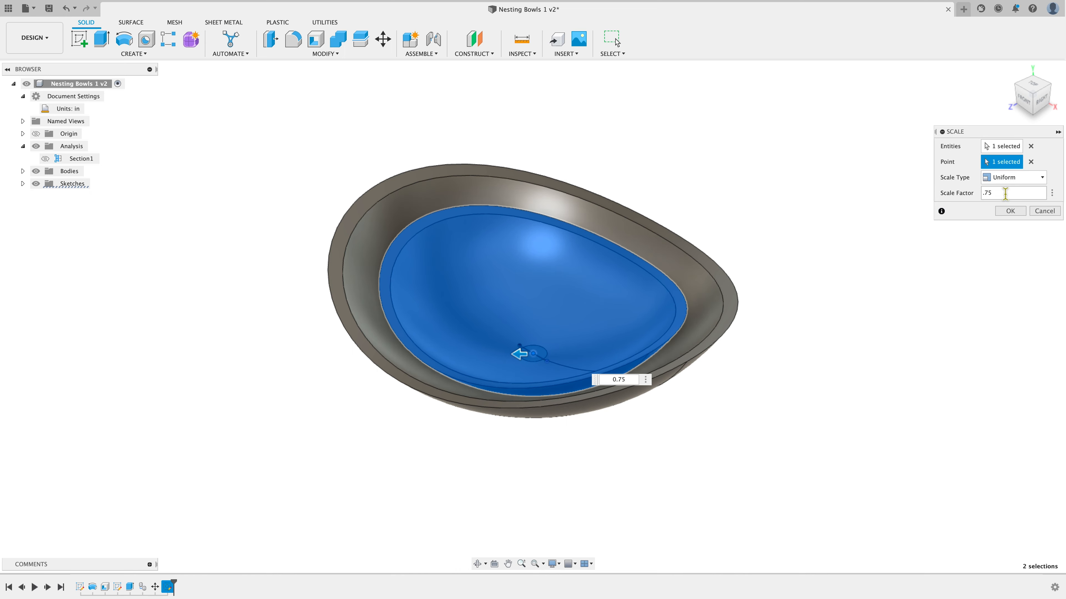
{"action": "left_click", "coordinate": [1015, 218]}
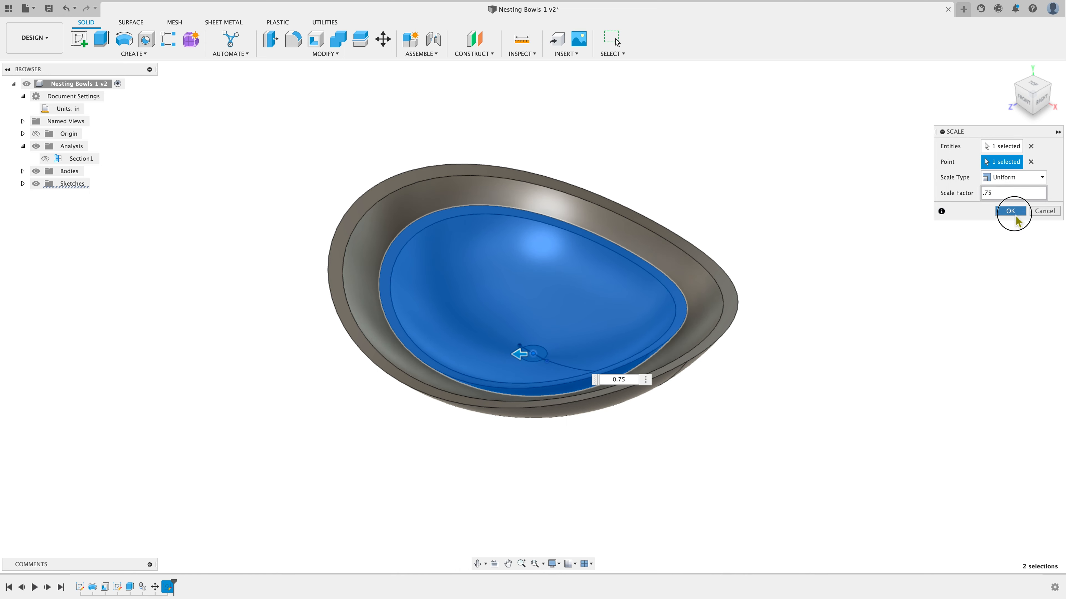
Temporarily show the Section1 analysis to inspect the nested bowls' cross-section from the front and home views, then hide it
{"action": "left_click", "coordinate": [1024, 100]}
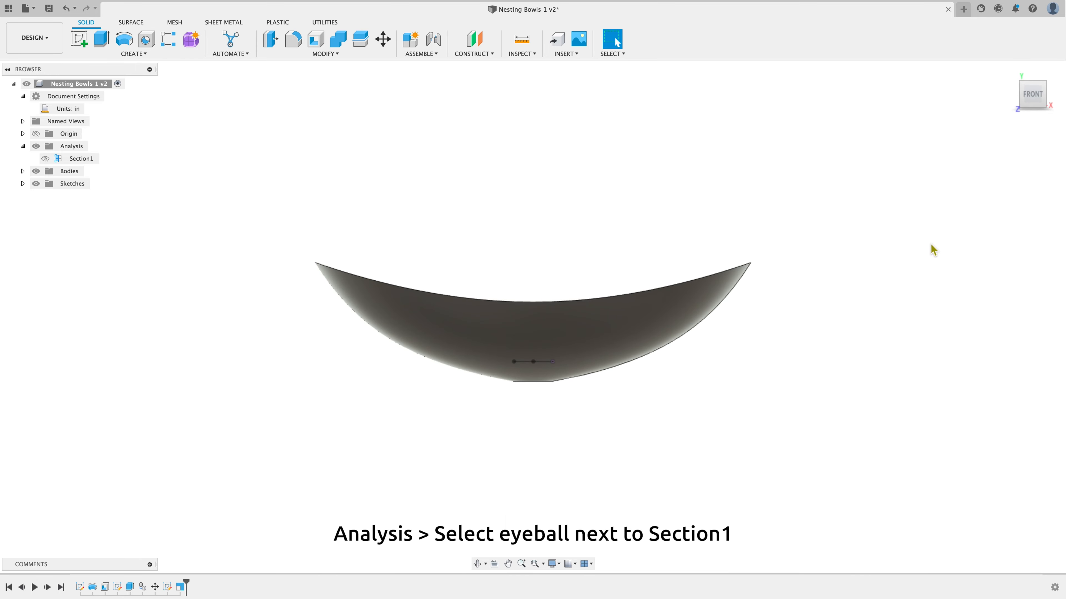
{"action": "left_click", "coordinate": [1013, 74]}
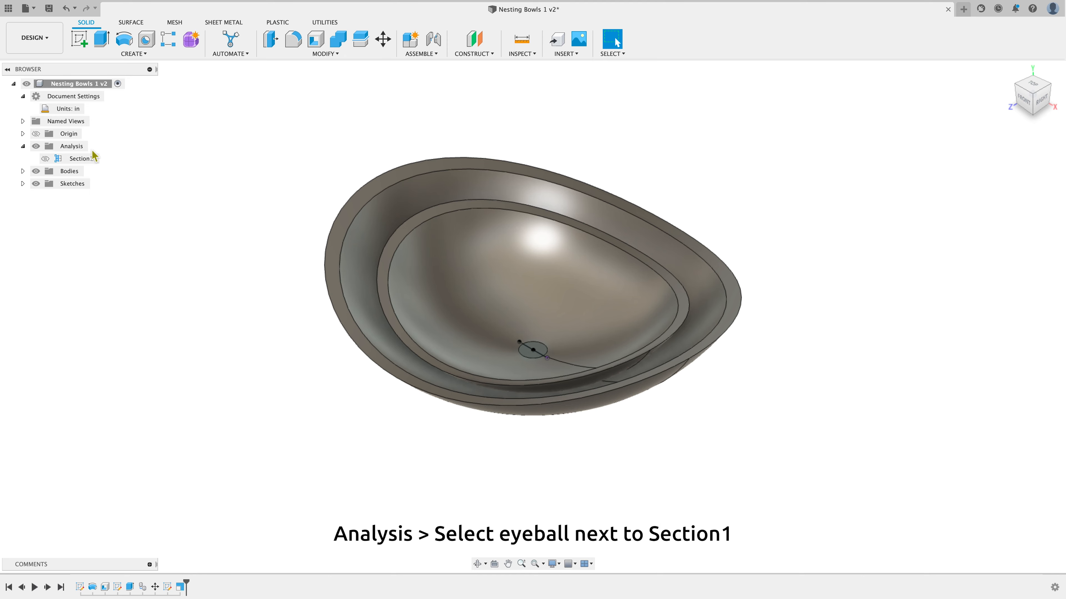
{"action": "left_click", "coordinate": [45, 158]}
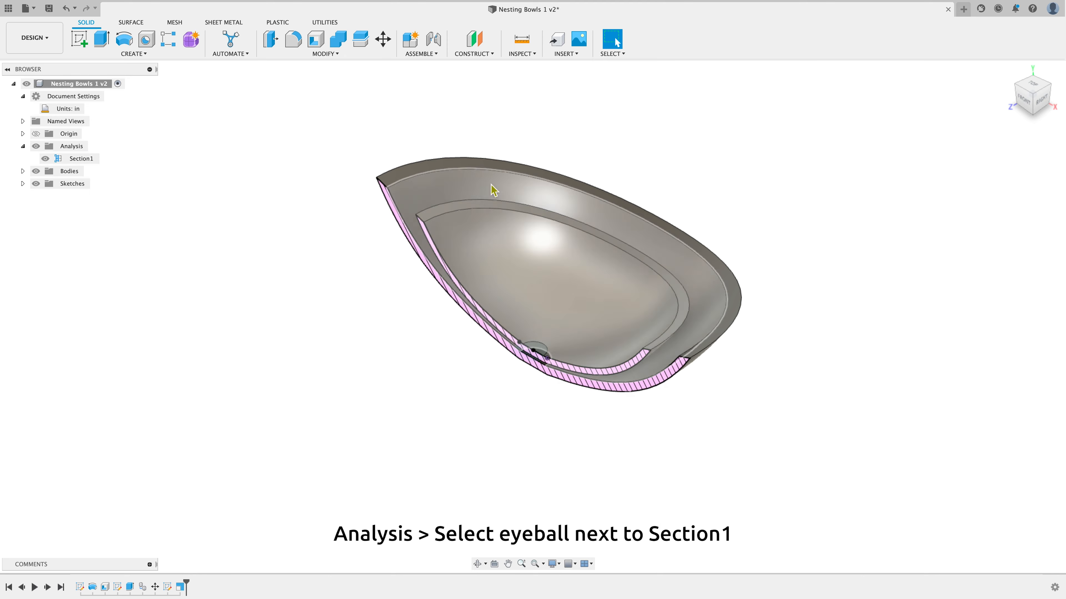
{"action": "left_click", "coordinate": [1024, 103]}
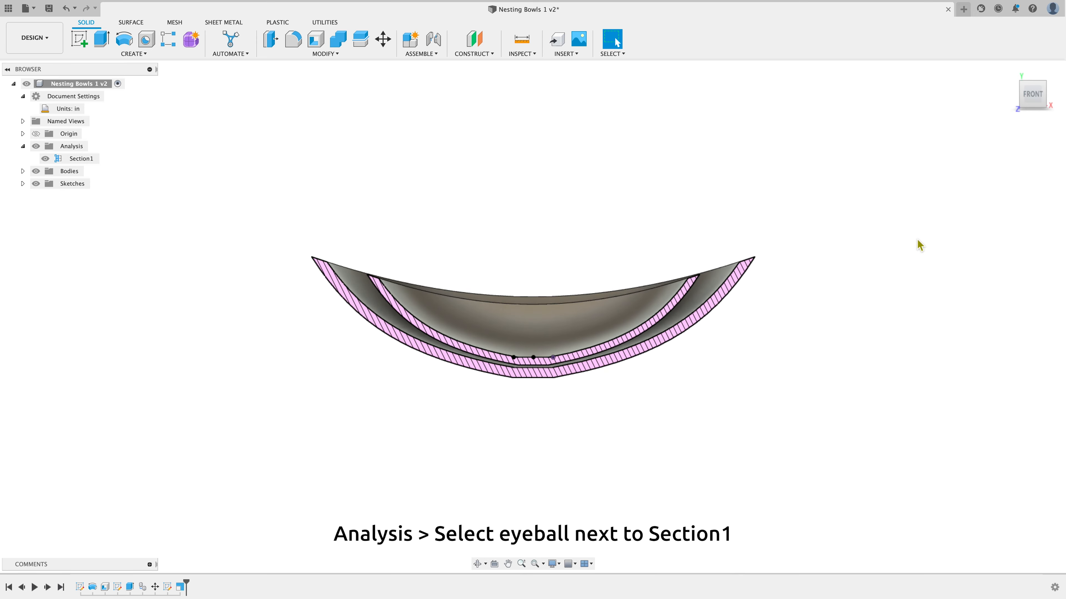
{"action": "left_click", "coordinate": [1009, 71]}
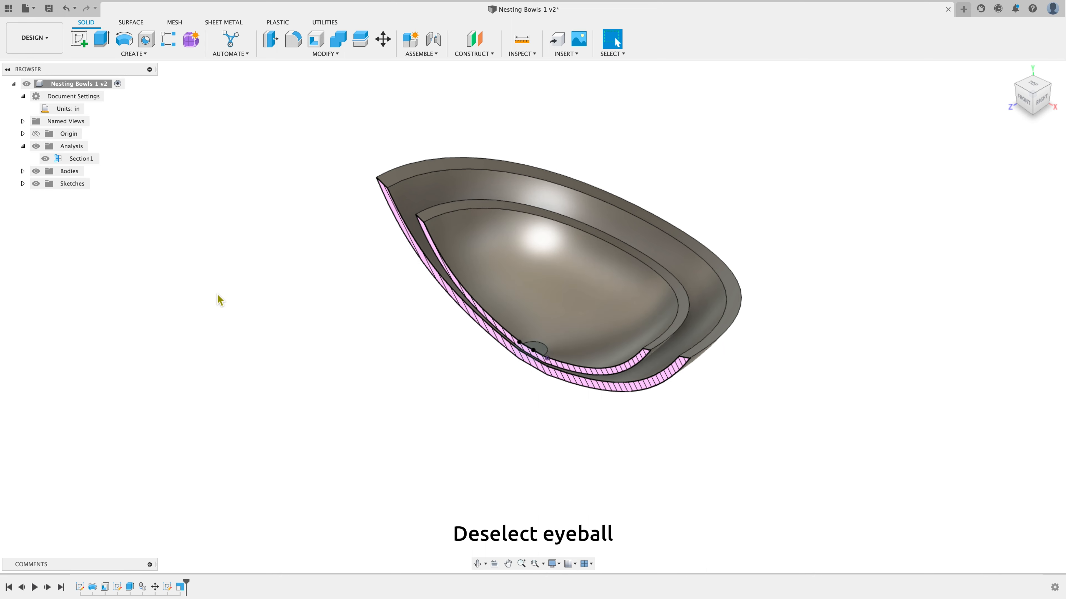
{"action": "left_click", "coordinate": [46, 159]}
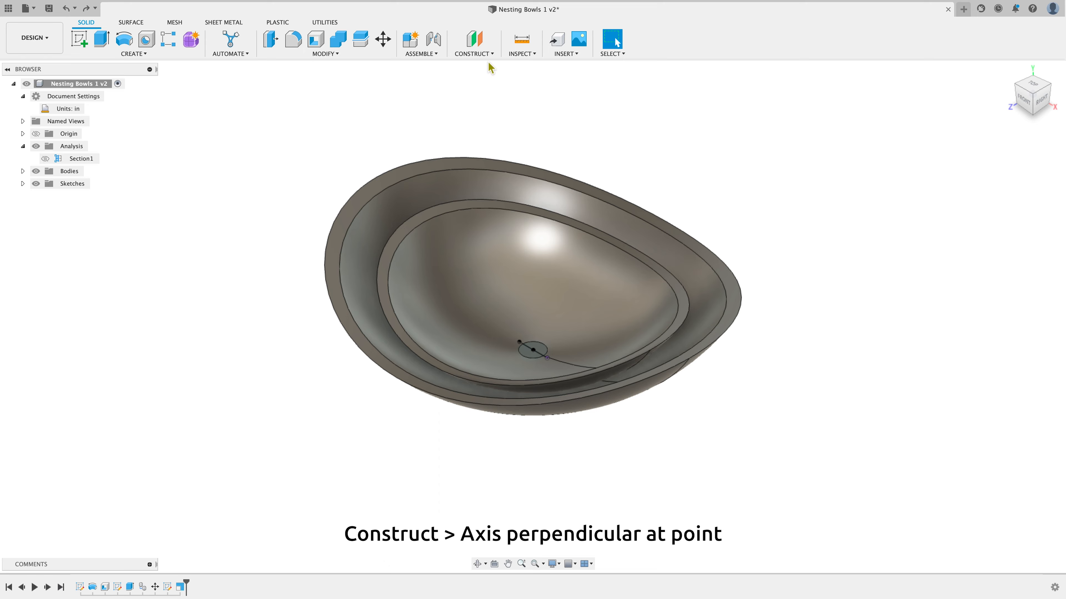
Create a construction axis perpendicular at point through the small circular face at the bottom of the top bowl
{"action": "left_click", "coordinate": [493, 54]}
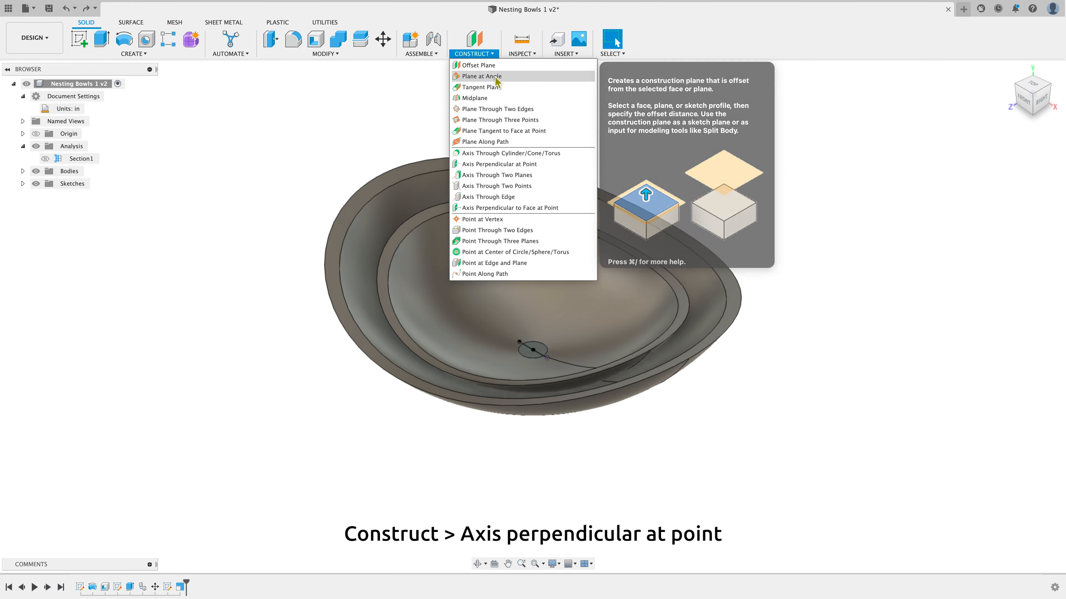
{"action": "left_click", "coordinate": [549, 165]}
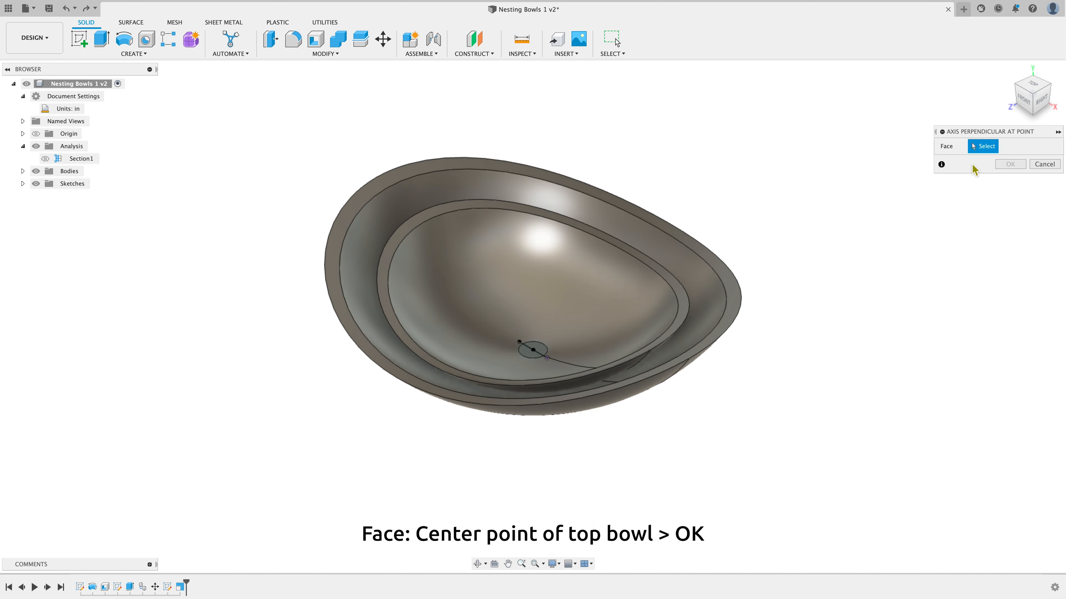
{"action": "left_click", "coordinate": [535, 355]}
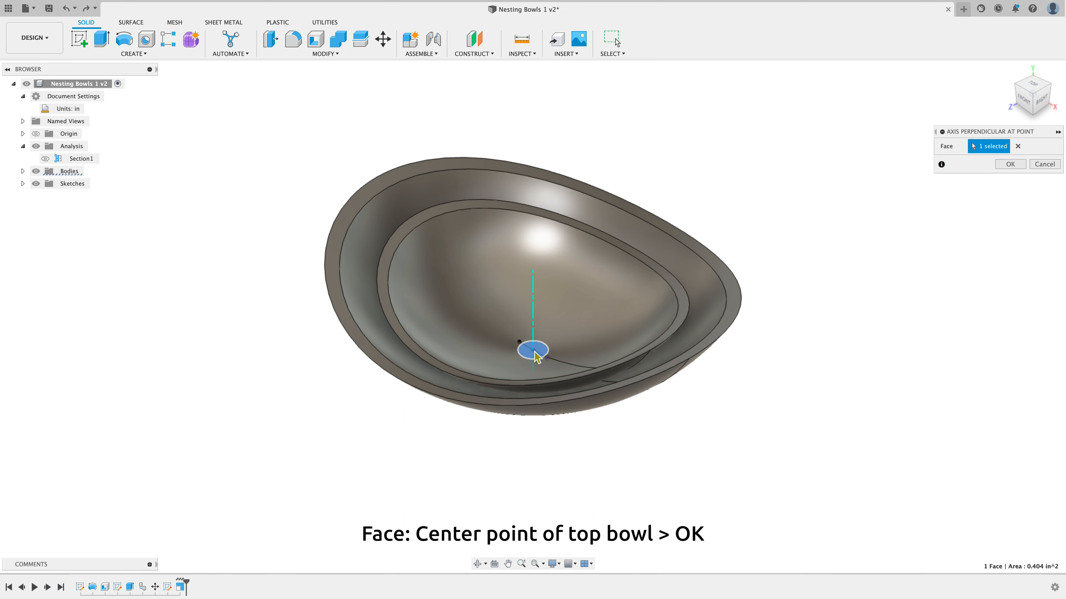
{"action": "left_click", "coordinate": [1009, 164]}
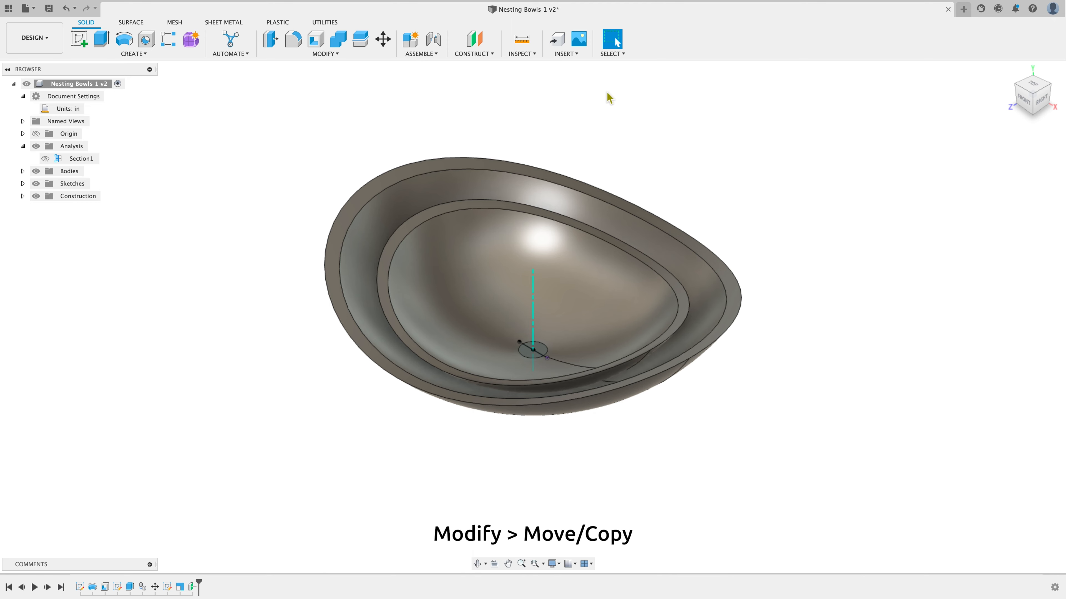
Rotate the top bowl 90 deg about the new construction axis using Move/Copy
{"action": "left_click", "coordinate": [332, 55]}
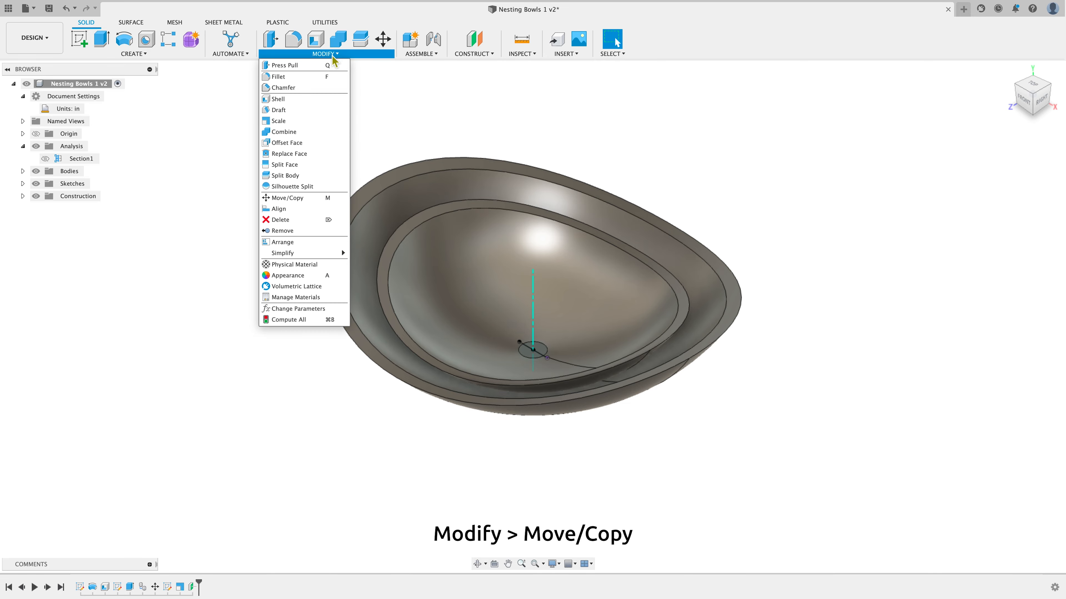
{"action": "left_click", "coordinate": [319, 199]}
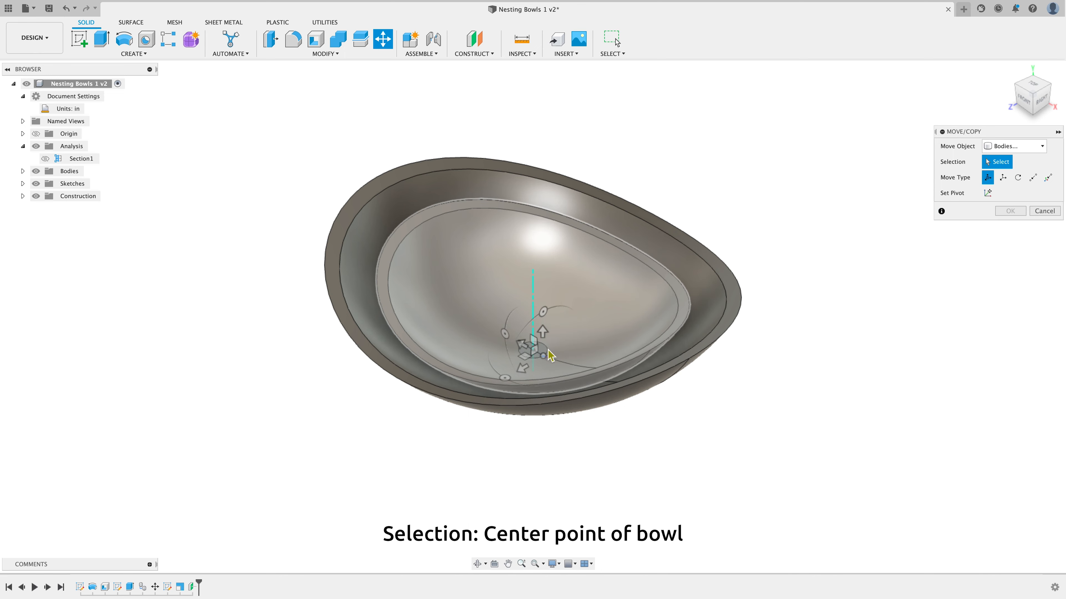
{"action": "left_click", "coordinate": [532, 354]}
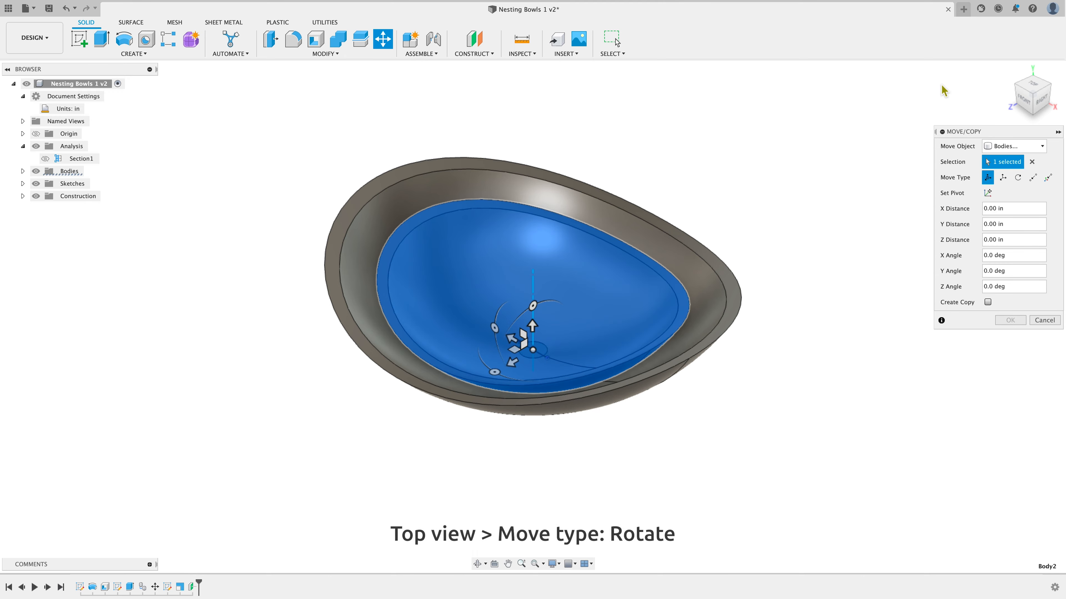
{"action": "left_click", "coordinate": [1032, 86]}
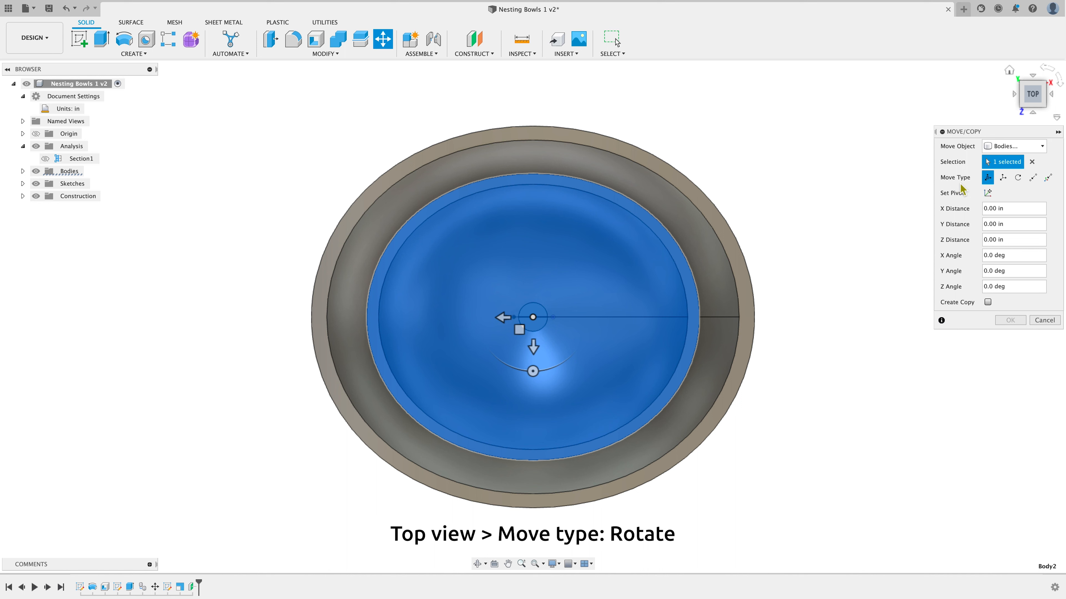
{"action": "left_click", "coordinate": [1017, 178]}
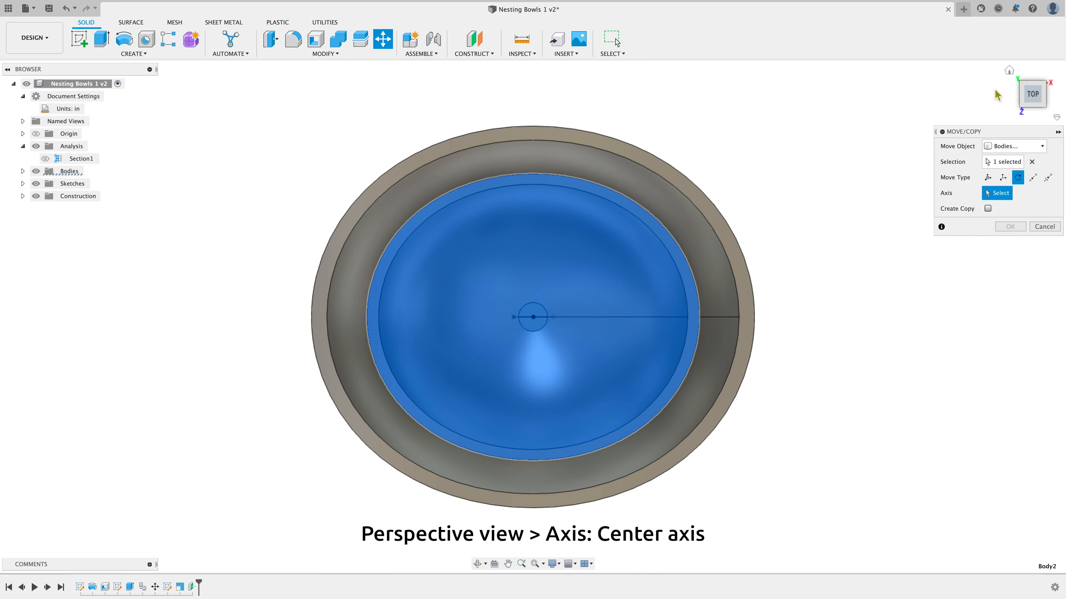
{"action": "left_click", "coordinate": [1009, 70]}
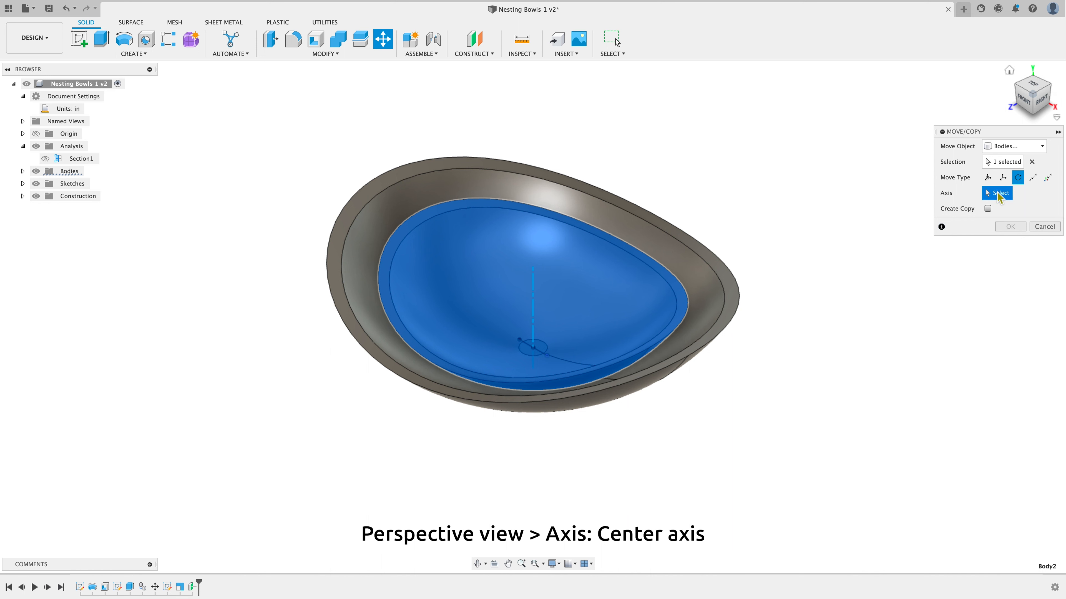
{"action": "left_click", "coordinate": [534, 298]}
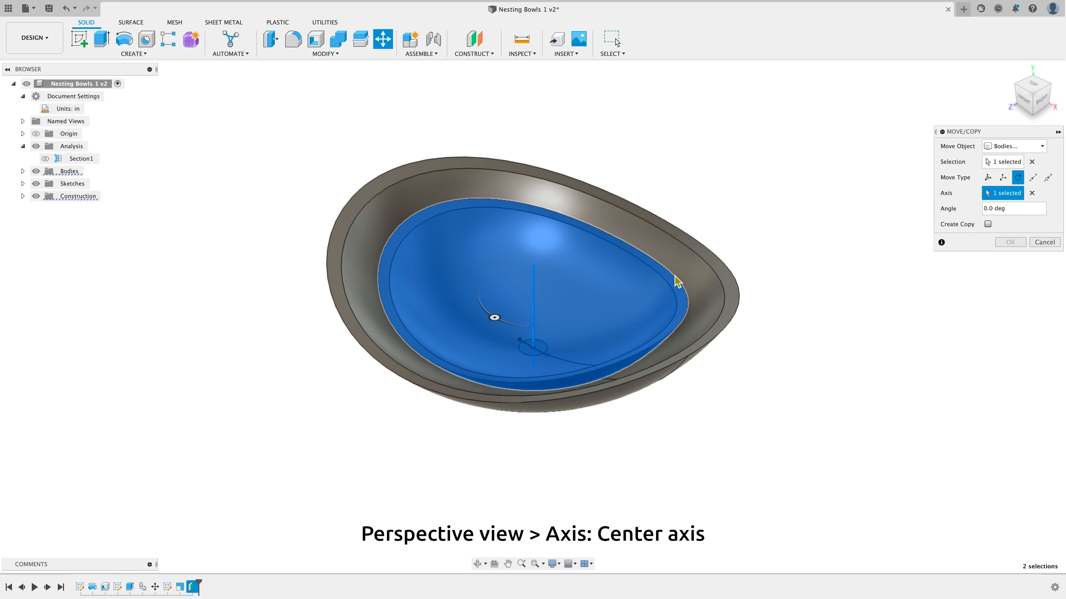
{"action": "left_click", "coordinate": [1033, 87]}
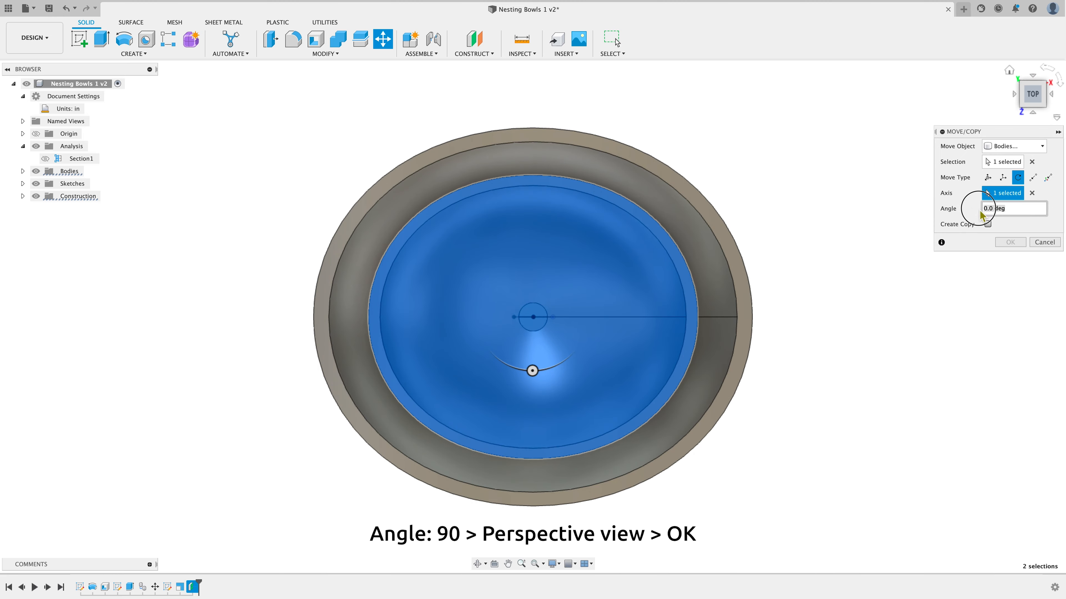
{"action": "type", "text": "90"}
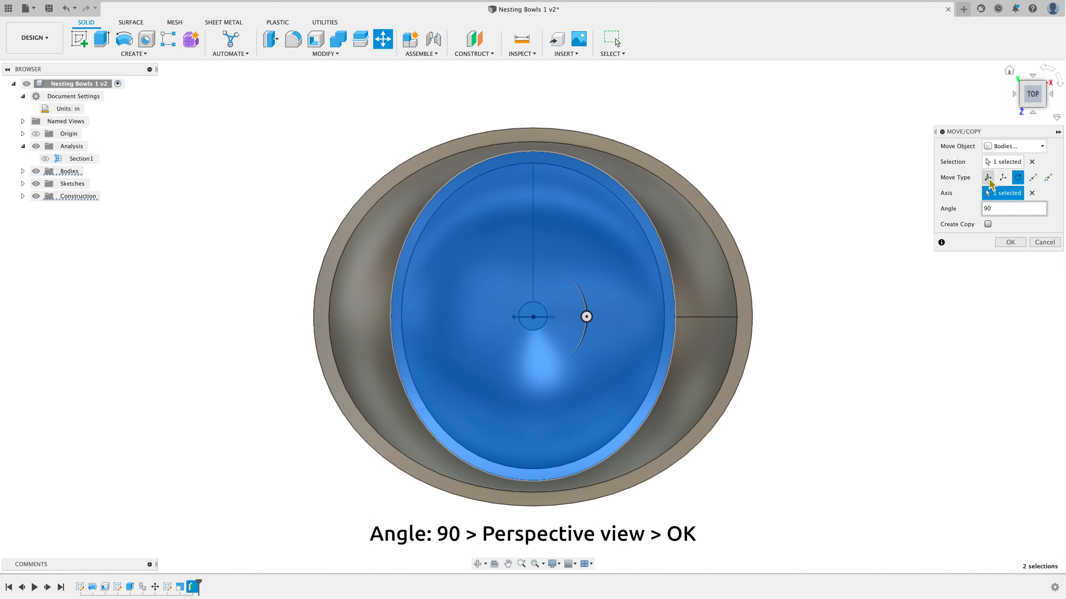
{"action": "left_click", "coordinate": [1010, 71]}
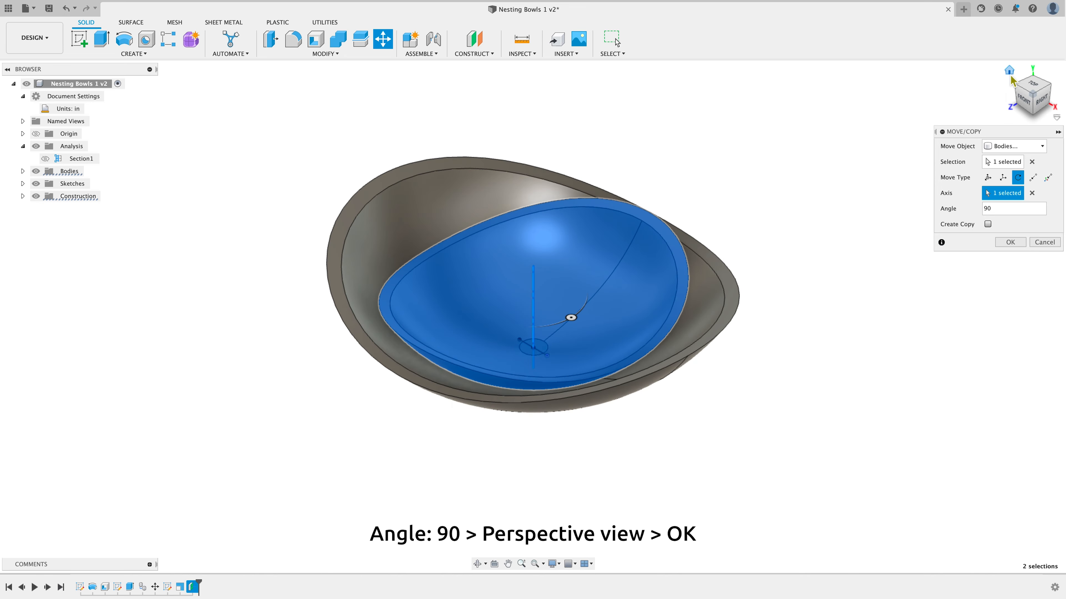
{"action": "left_click", "coordinate": [1023, 101]}
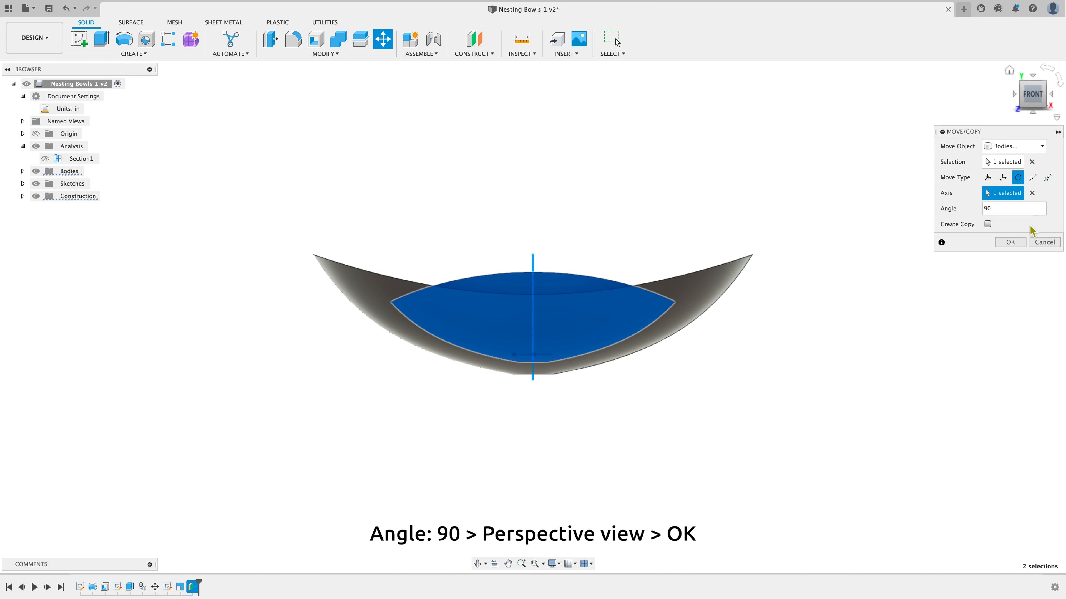
{"action": "left_click", "coordinate": [1019, 246]}
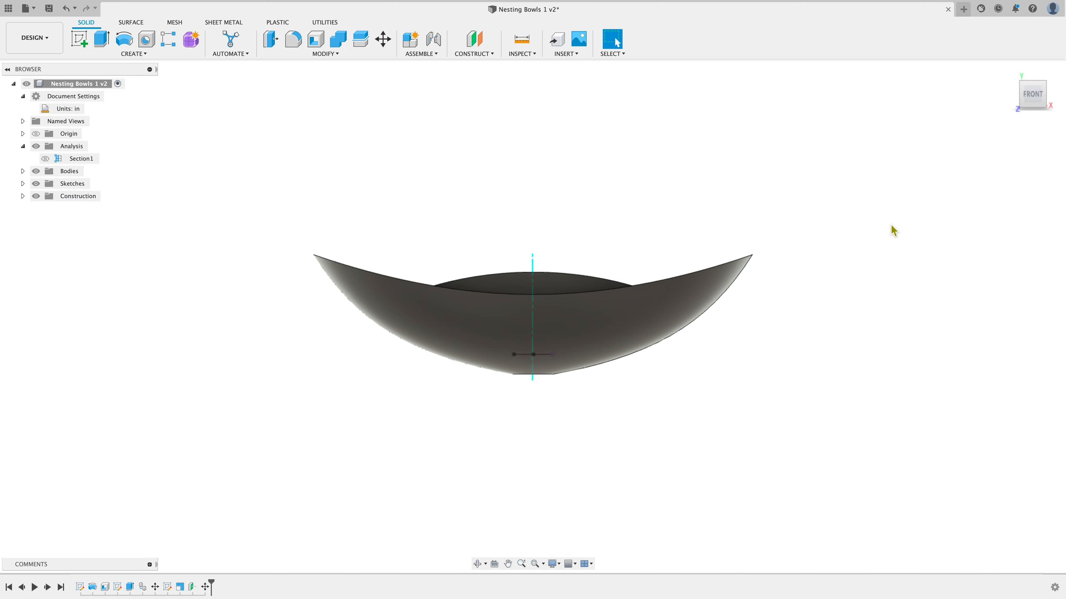
Show the Section1 analysis to check the rotated bowls' cross-section from the front view, then hide it again
{"action": "mouse_move", "coordinate": [1020, 114]}
{"action": "left_mouse_down"}
{"action": "mouse_move", "coordinate": [965, 156]}
{"action": "mouse_move", "coordinate": [955, 122]}
{"action": "mouse_move", "coordinate": [1011, 124]}
{"action": "mouse_move", "coordinate": [987, 133]}
{"action": "left_mouse_up"}
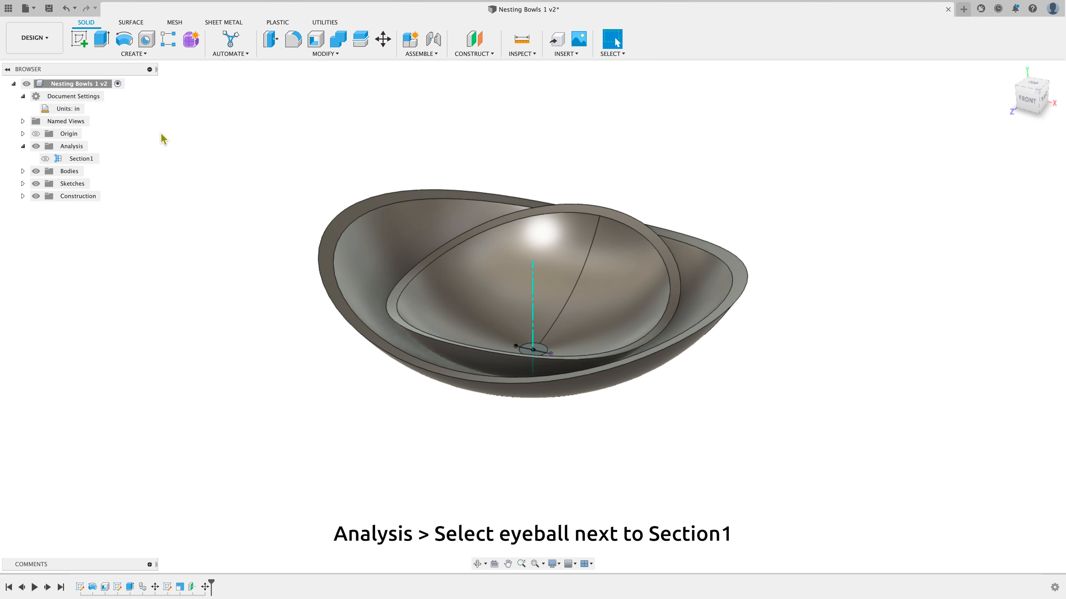
{"action": "left_click", "coordinate": [45, 158]}
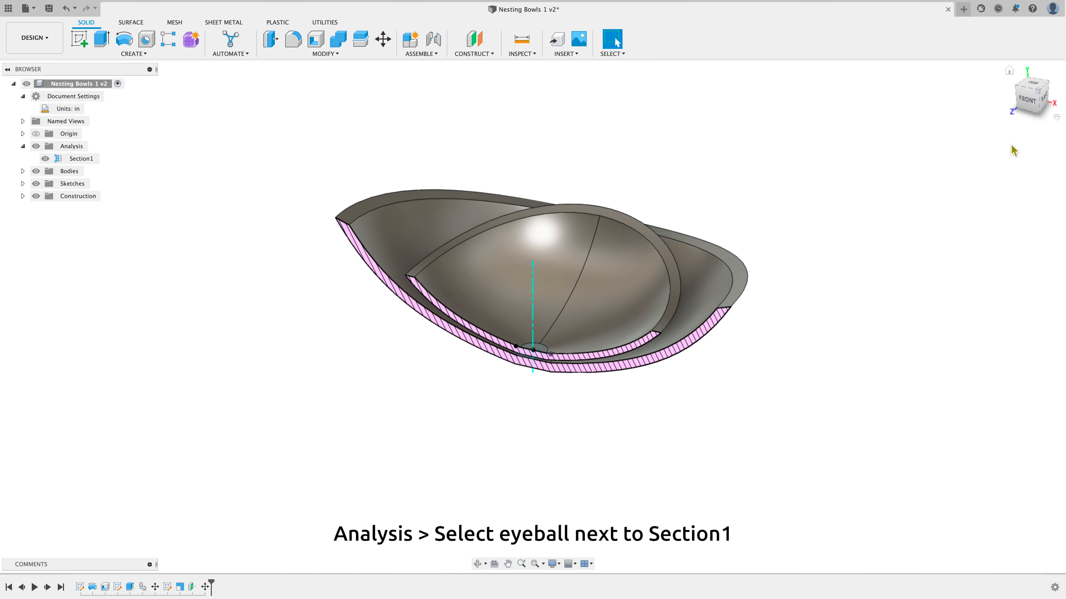
{"action": "left_click", "coordinate": [1027, 99]}
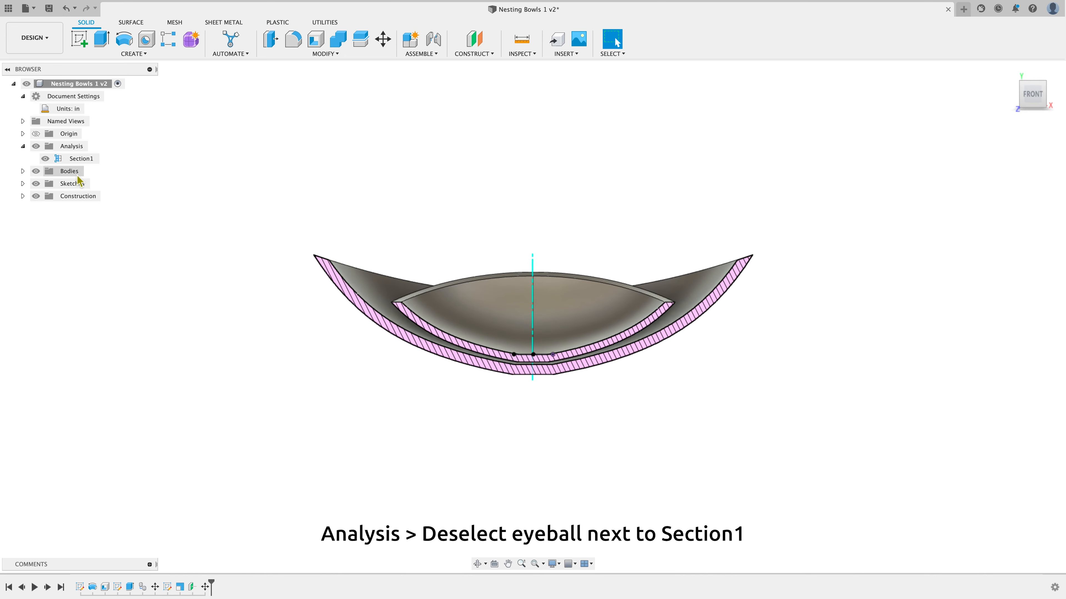
{"action": "left_click", "coordinate": [46, 159]}
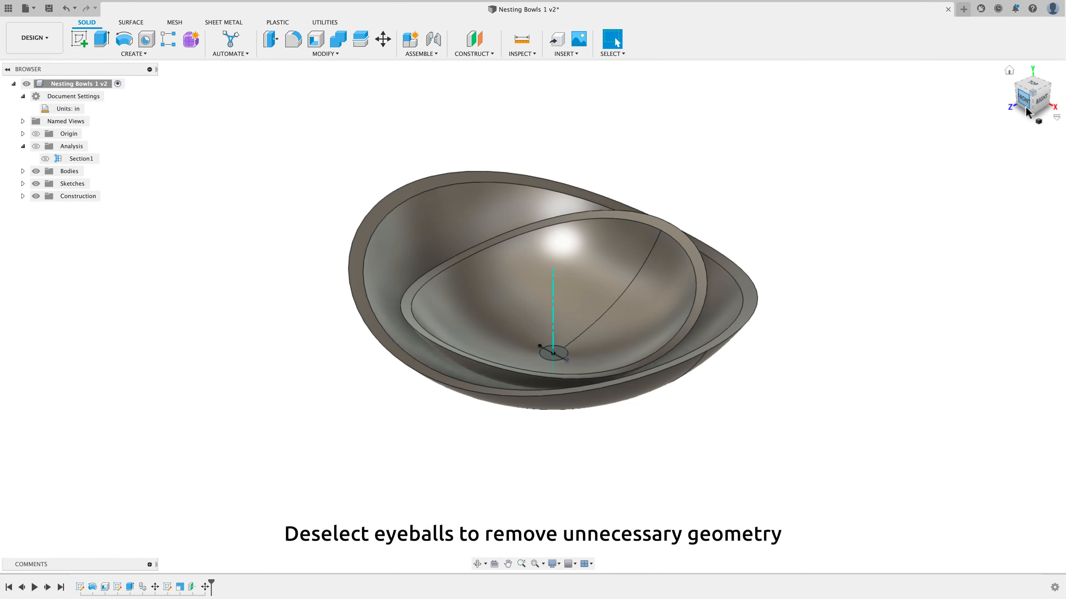
{"action": "mouse_move", "coordinate": [1026, 111]}
{"action": "left_mouse_down"}
{"action": "mouse_move", "coordinate": [1006, 84]}
{"action": "mouse_move", "coordinate": [992, 105]}
{"action": "mouse_move", "coordinate": [1003, 119]}
{"action": "mouse_move", "coordinate": [949, 199]}
{"action": "left_mouse_up"}
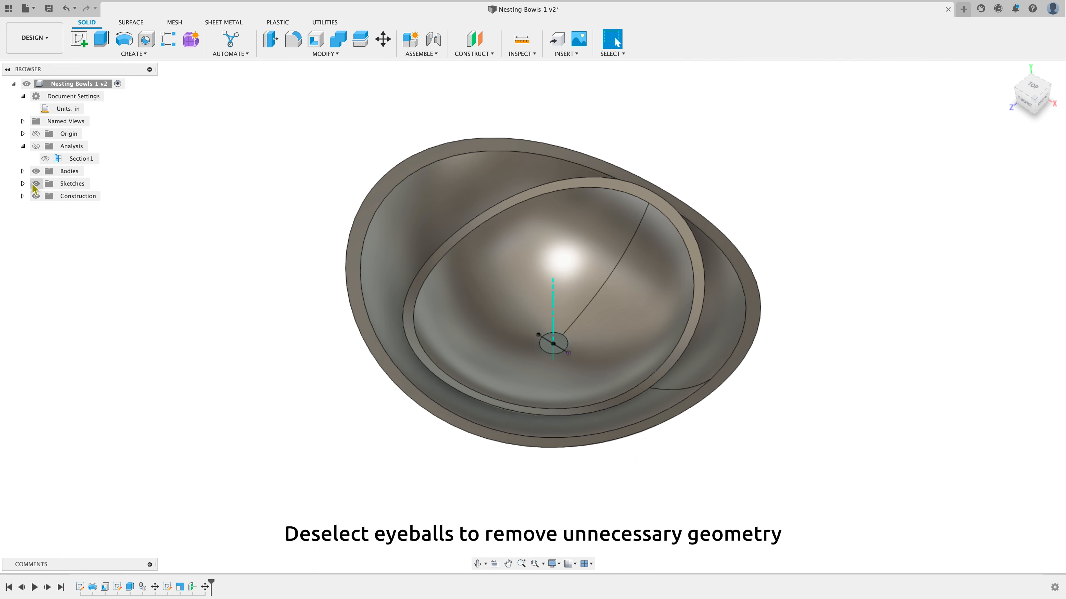
{"action": "left_click", "coordinate": [23, 171]}
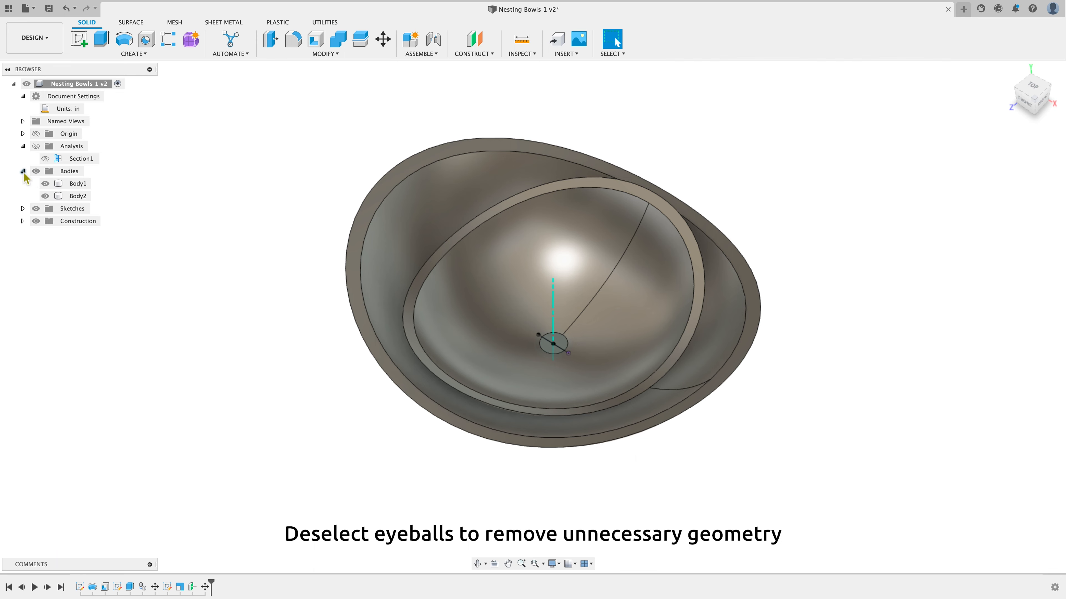
{"action": "left_click", "coordinate": [44, 184]}
{"action": "left_click", "coordinate": [43, 184]}
{"action": "left_click", "coordinate": [45, 197]}
{"action": "left_click", "coordinate": [45, 196]}
Hide Sketch3 and the construction axis Axis1 to remove unnecessary geometry from the view
{"action": "left_click", "coordinate": [22, 171]}
{"action": "left_click", "coordinate": [23, 184]}
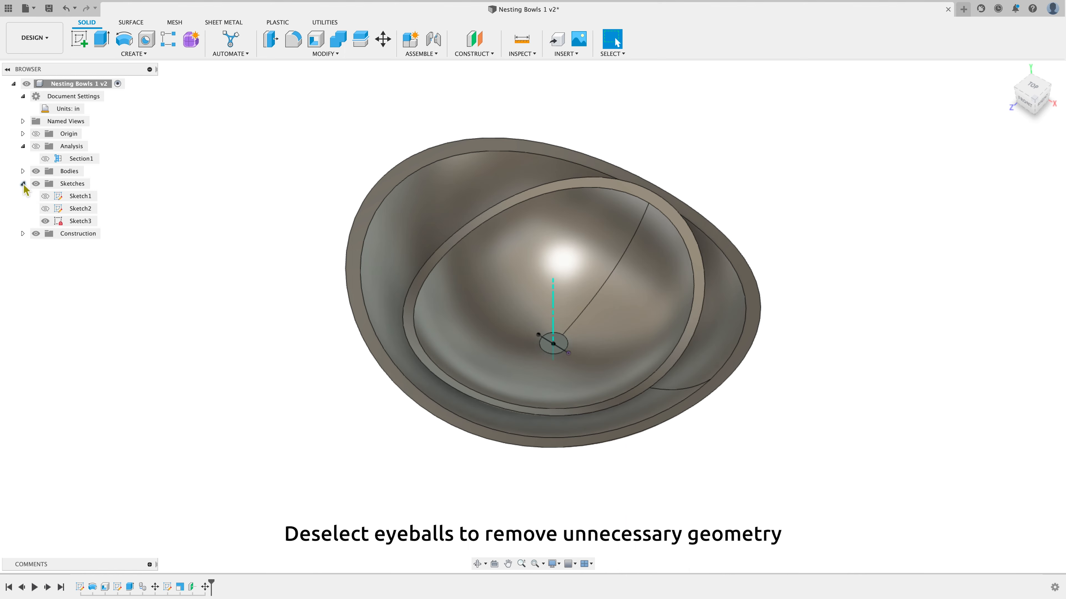
{"action": "left_click", "coordinate": [45, 196]}
{"action": "left_click", "coordinate": [45, 196]}
{"action": "left_click", "coordinate": [46, 209]}
{"action": "left_click", "coordinate": [46, 209]}
{"action": "left_click", "coordinate": [45, 221]}
{"action": "left_click", "coordinate": [23, 185]}
{"action": "left_click", "coordinate": [23, 196]}
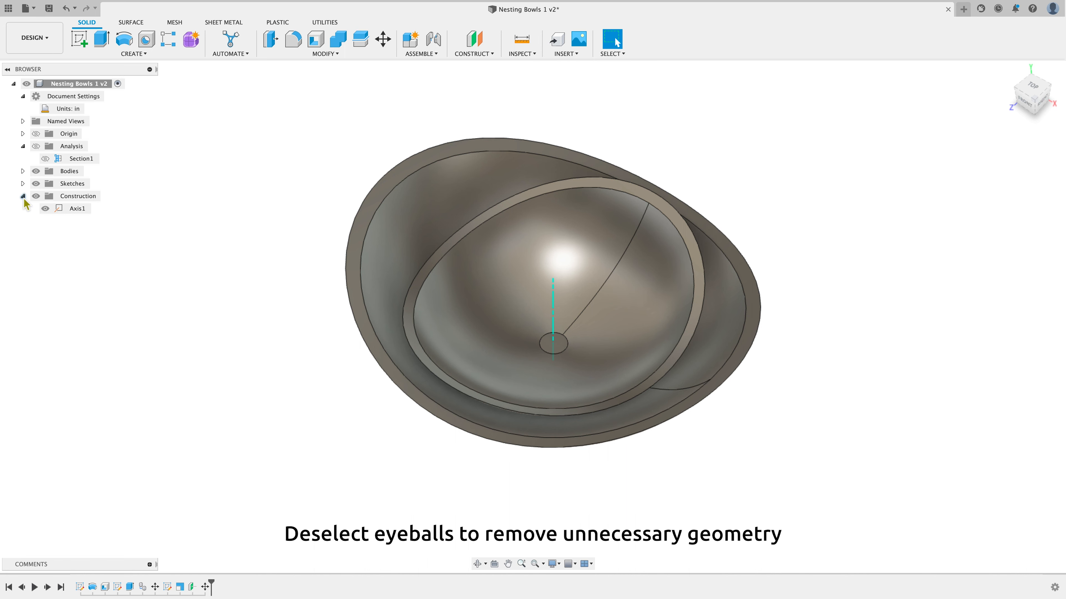
{"action": "left_click", "coordinate": [45, 209]}
{"action": "left_click", "coordinate": [23, 196]}
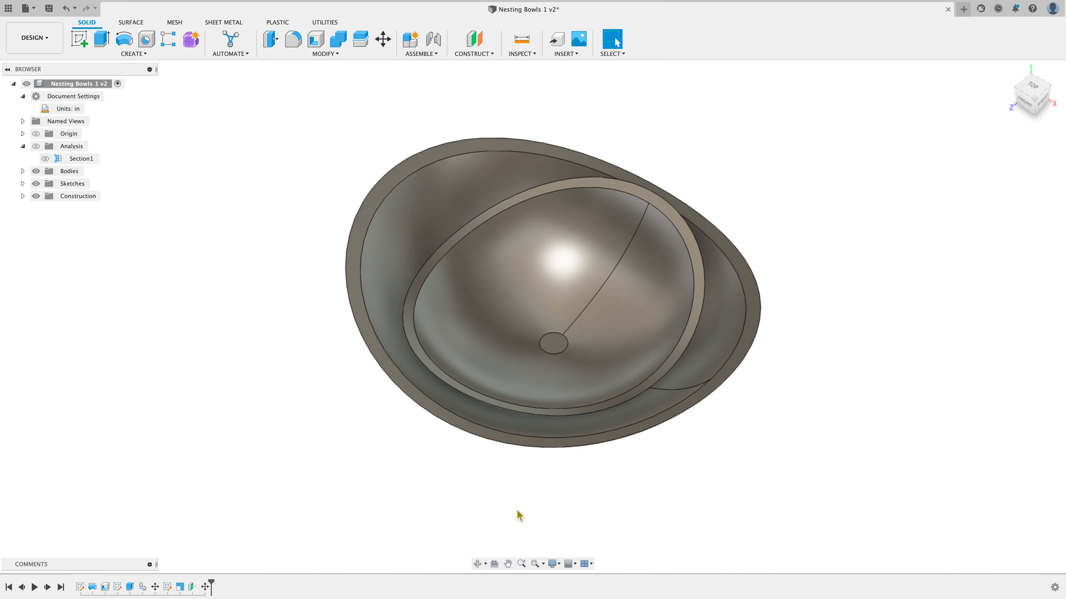
Switch the visual style to Shaded so the model edges are no longer drawn
{"action": "mouse_move", "coordinate": [1032, 96]}
{"action": "left_mouse_down"}
{"action": "mouse_move", "coordinate": [1011, 40]}
{"action": "mouse_move", "coordinate": [1028, 93]}
{"action": "mouse_move", "coordinate": [1040, 95]}
{"action": "left_mouse_up"}
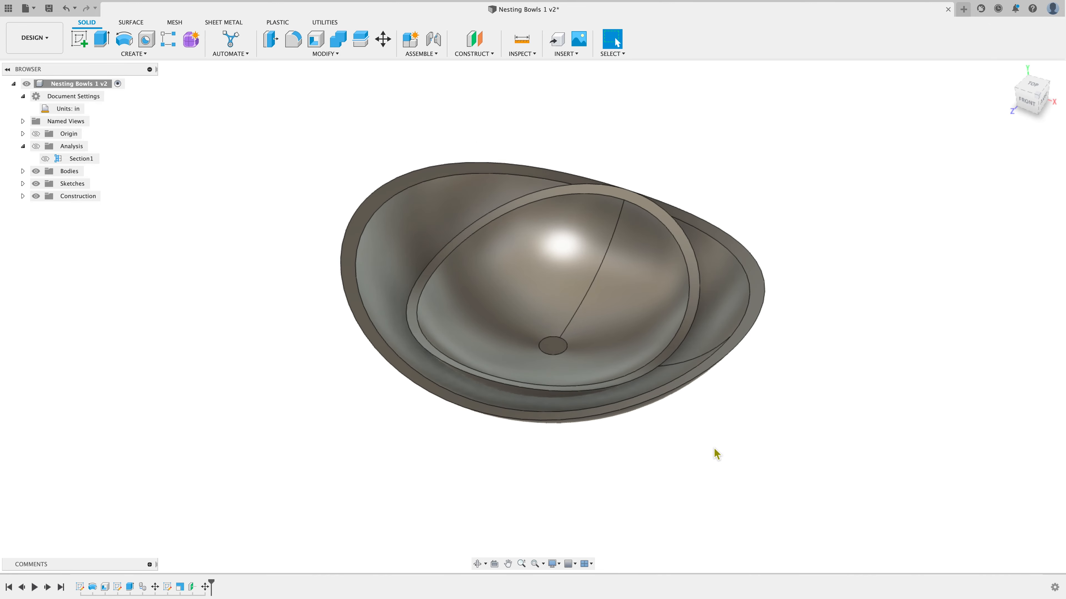
{"action": "left_click", "coordinate": [562, 565]}
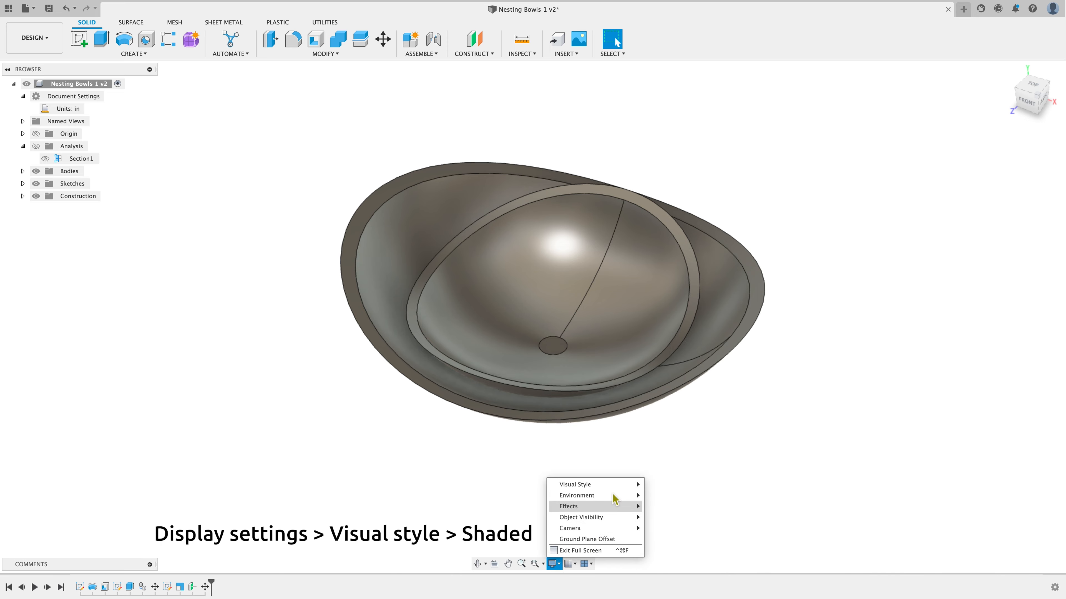
{"action": "mouse_move", "coordinate": [617, 488]}
{"action": "left_click", "coordinate": [675, 485]}
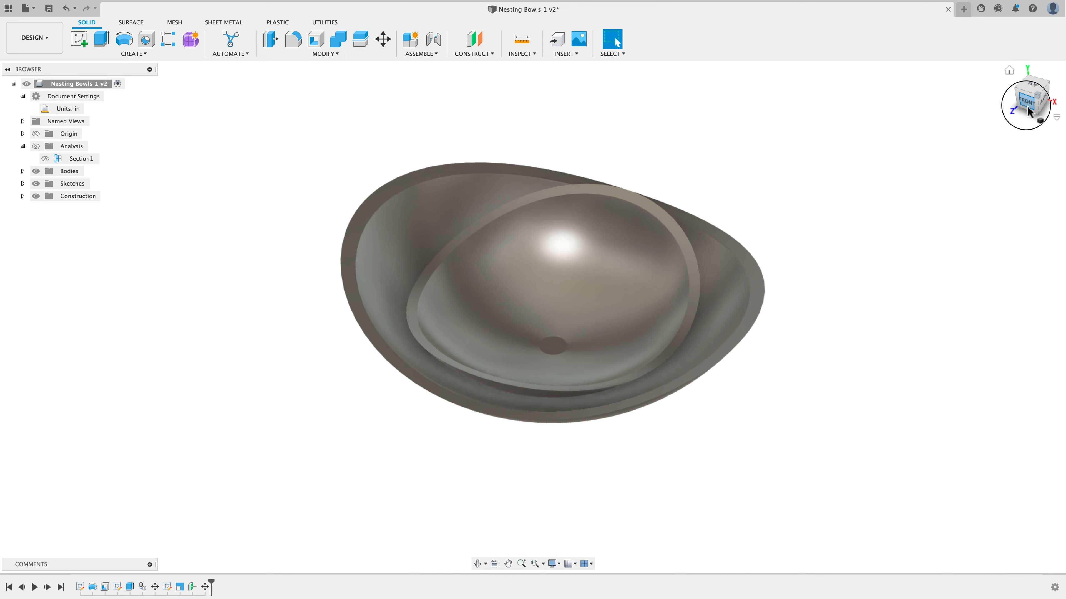
Examine the shaded nested bowls from an orbited angle and the front view
{"action": "left_click_drag", "start_coordinate": [1027, 106], "coordinate": [1013, 96]}
{"action": "left_click", "coordinate": [980, 281]}
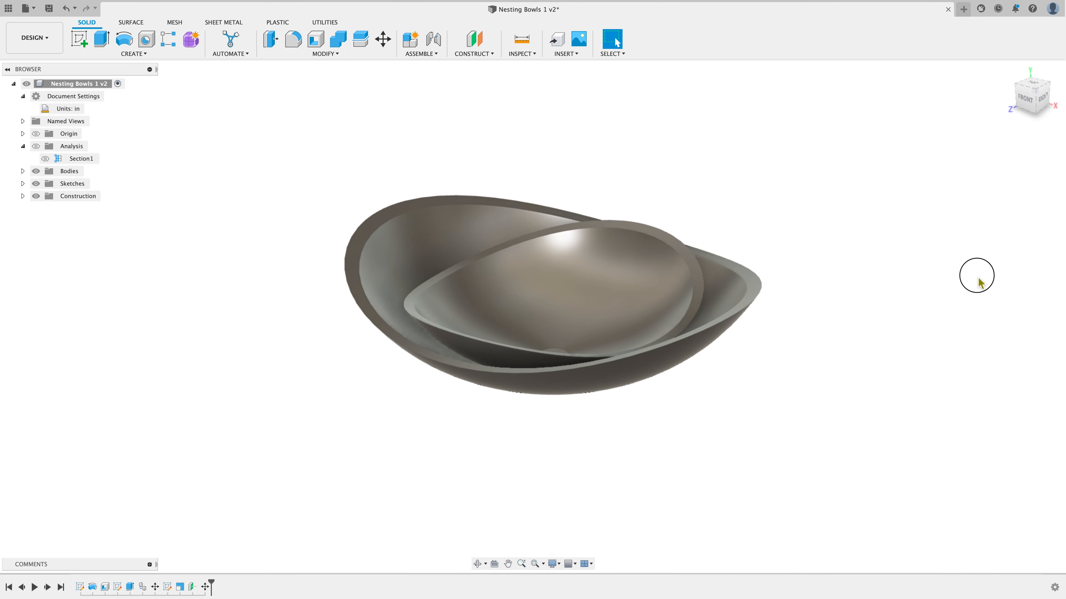
{"action": "left_click", "coordinate": [1024, 100]}
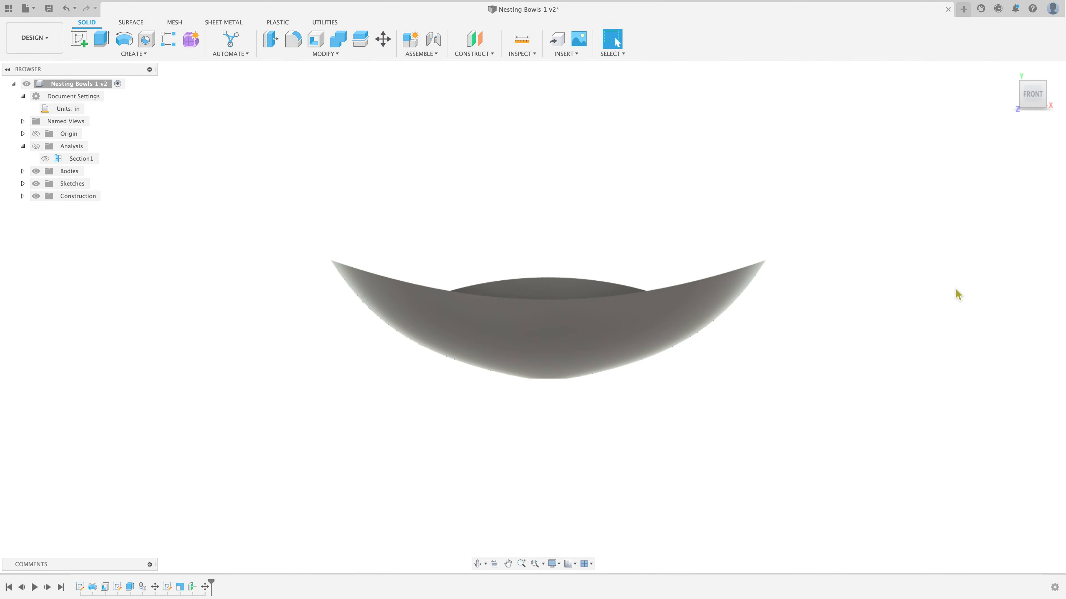